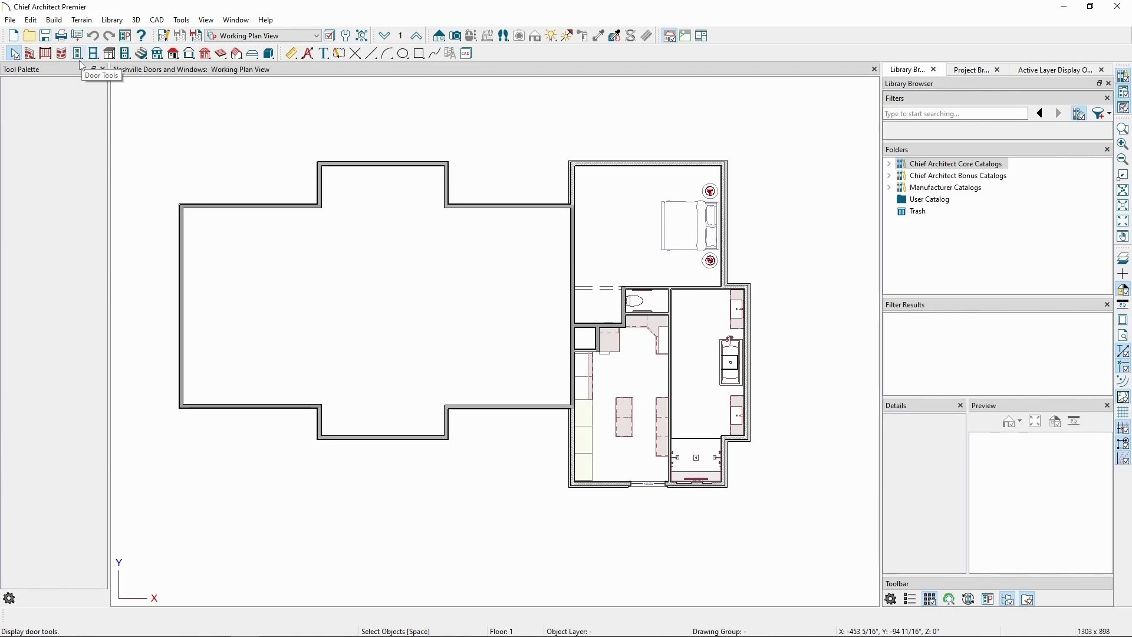
- Place a hinged door in the exterior wall of the large room's lower bump-out, near its middle
left_click(53, 20)
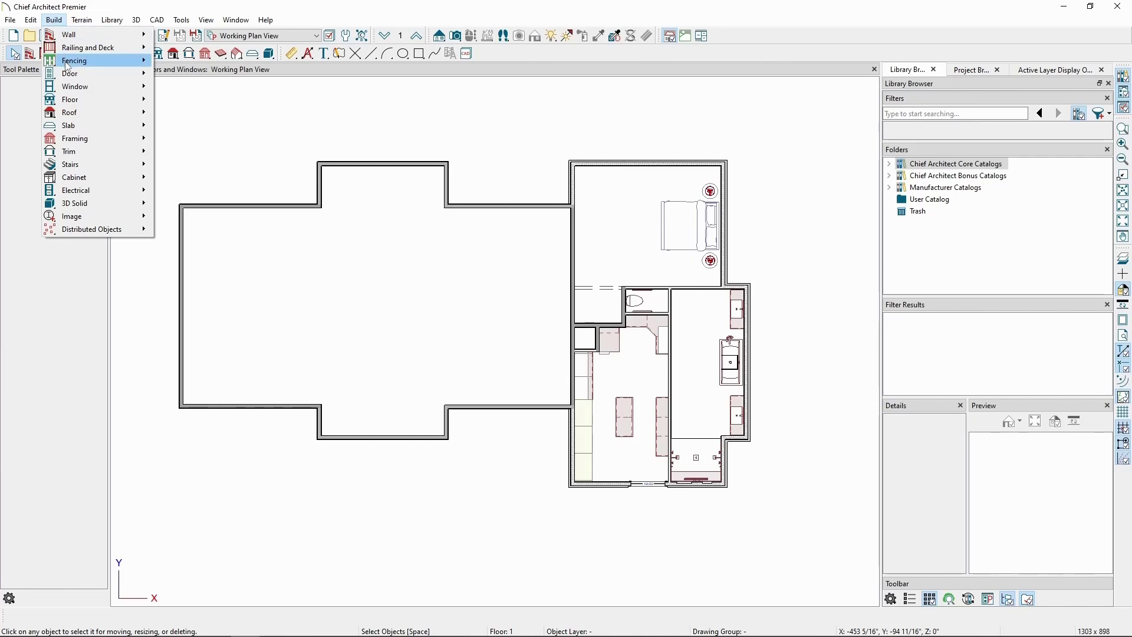
mouse_move(69, 93)
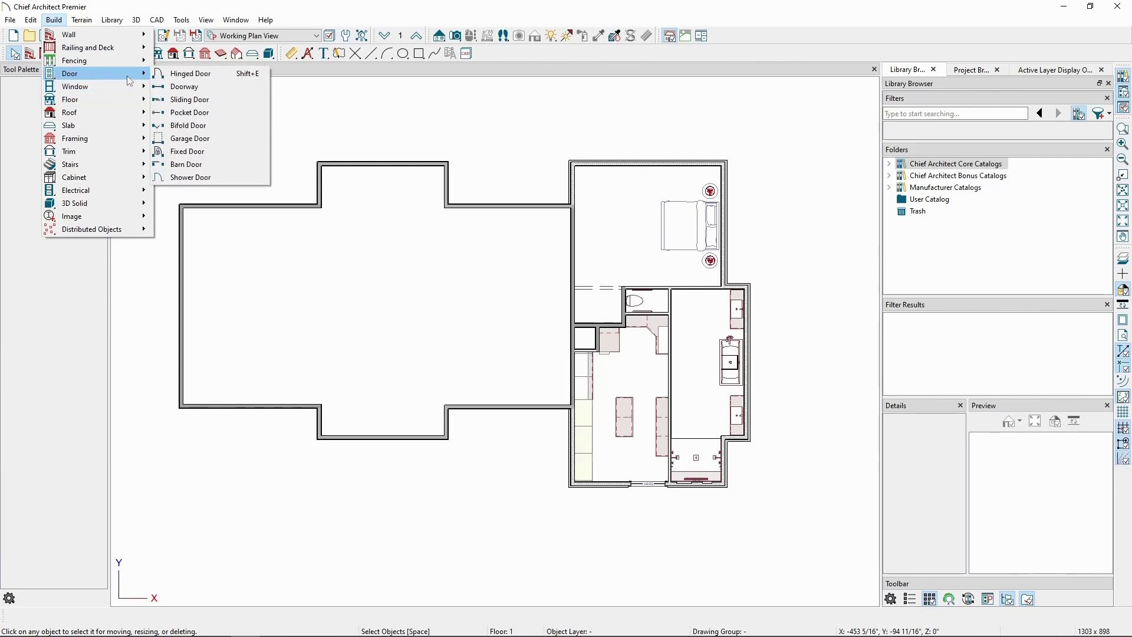
left_click(175, 77)
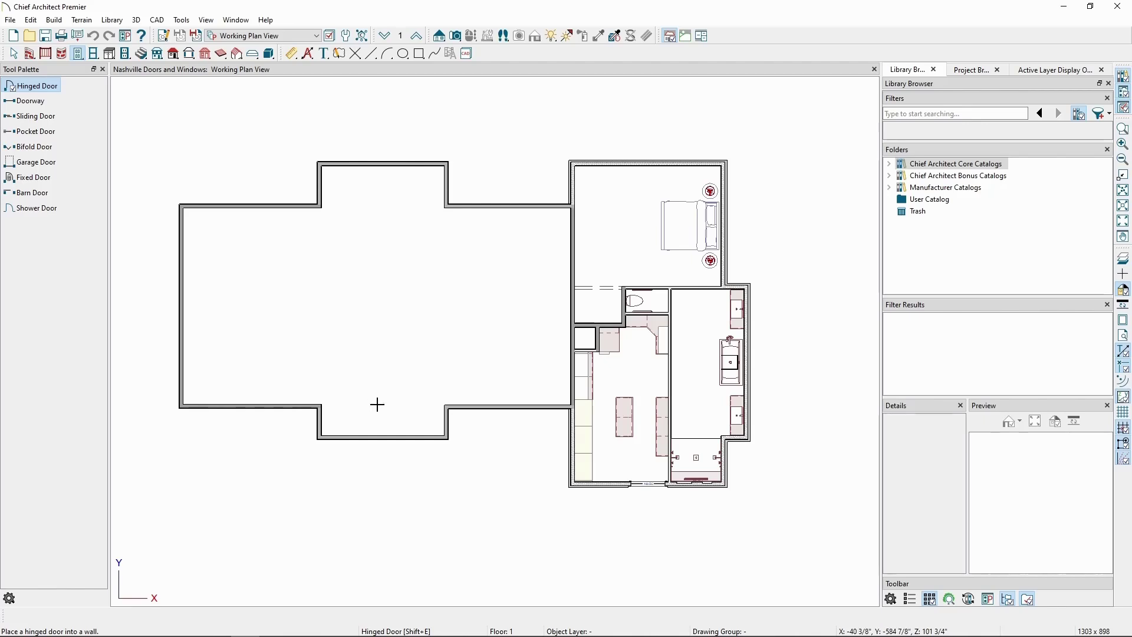
scroll(383, 437, "up", 1)
scroll(384, 436, "up", 2)
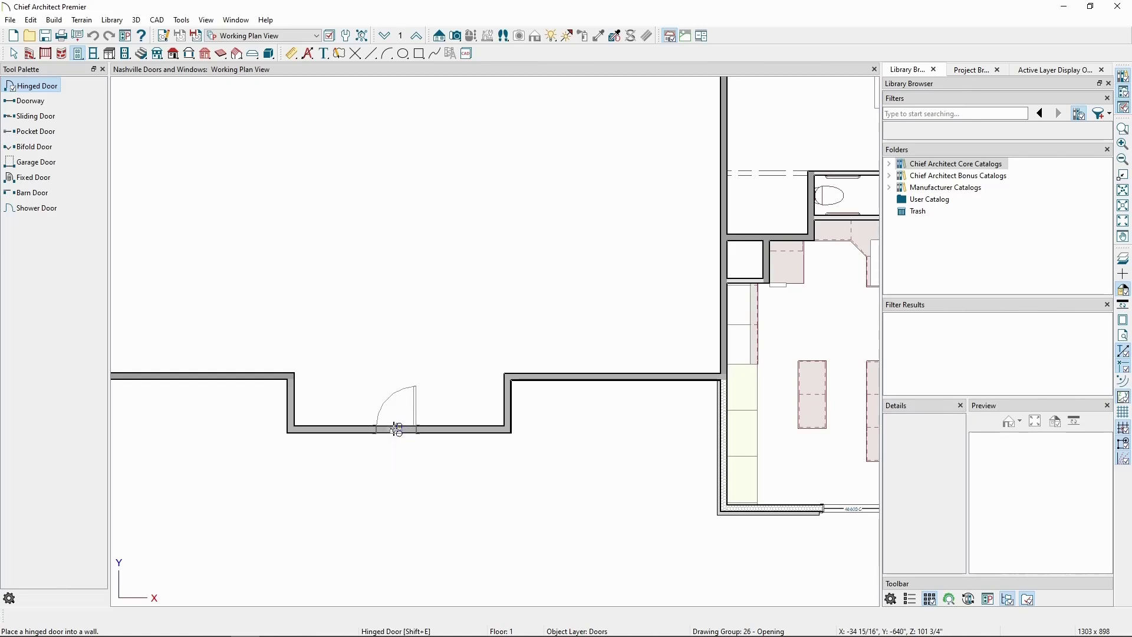
left_click(398, 429)
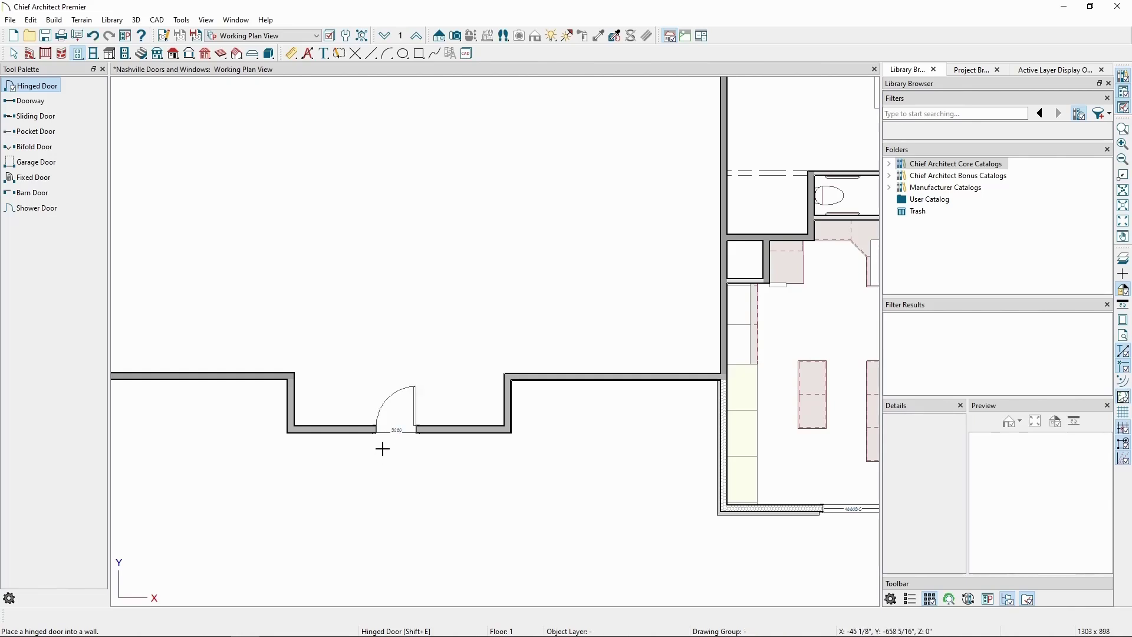
key("space")
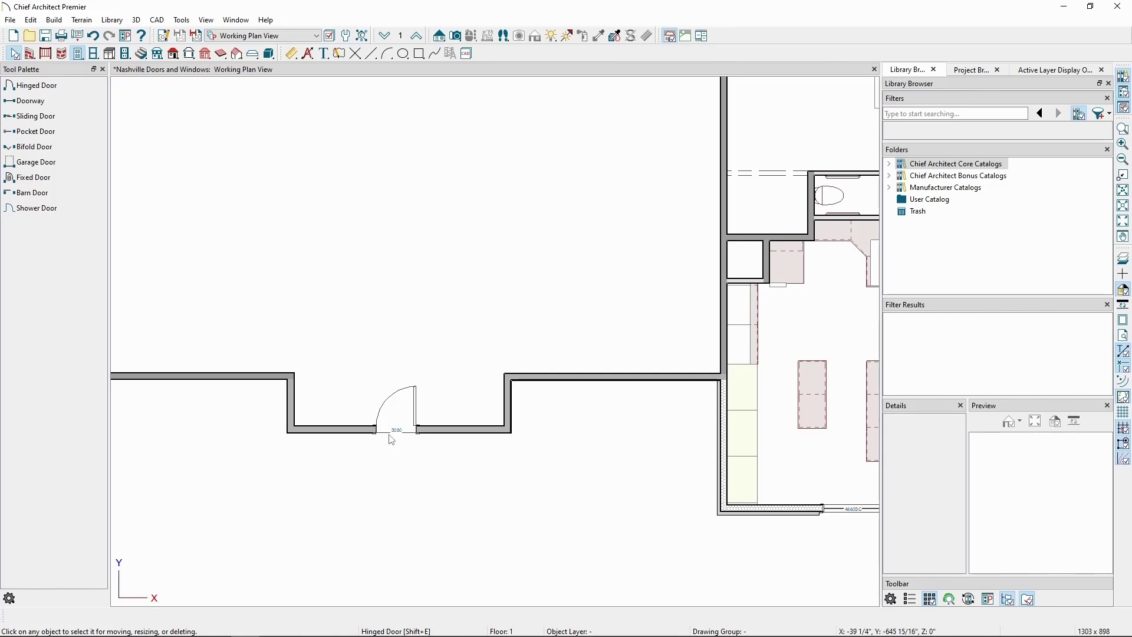
- Move the new door's hinge to the opposite jamb, with the door swinging into the room
left_click(397, 432)
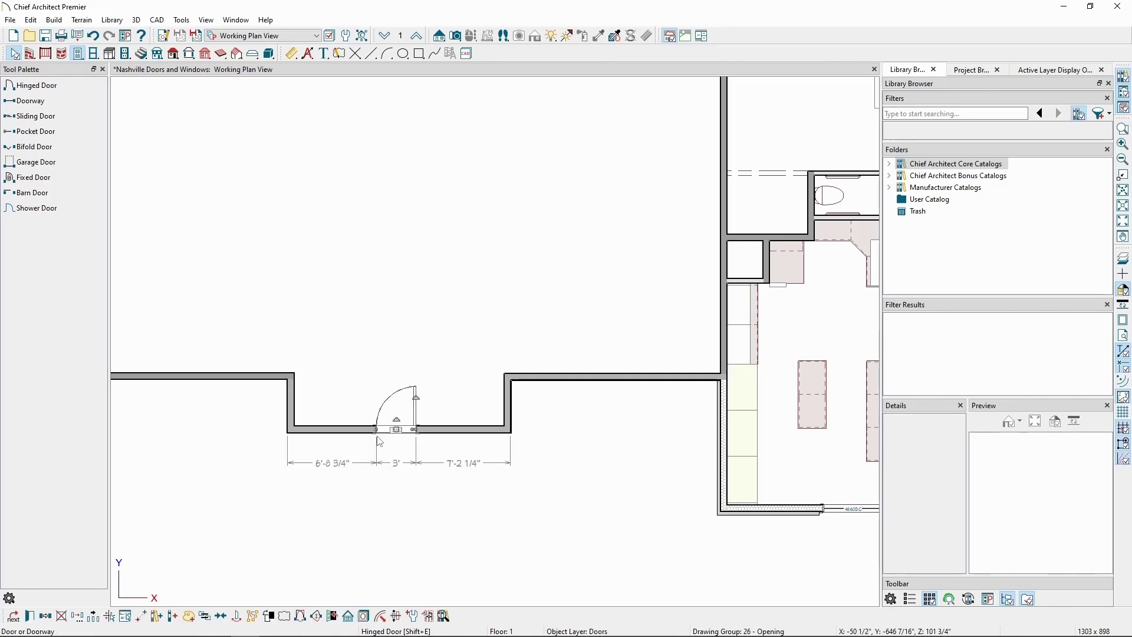
scroll(381, 439, "up", 1)
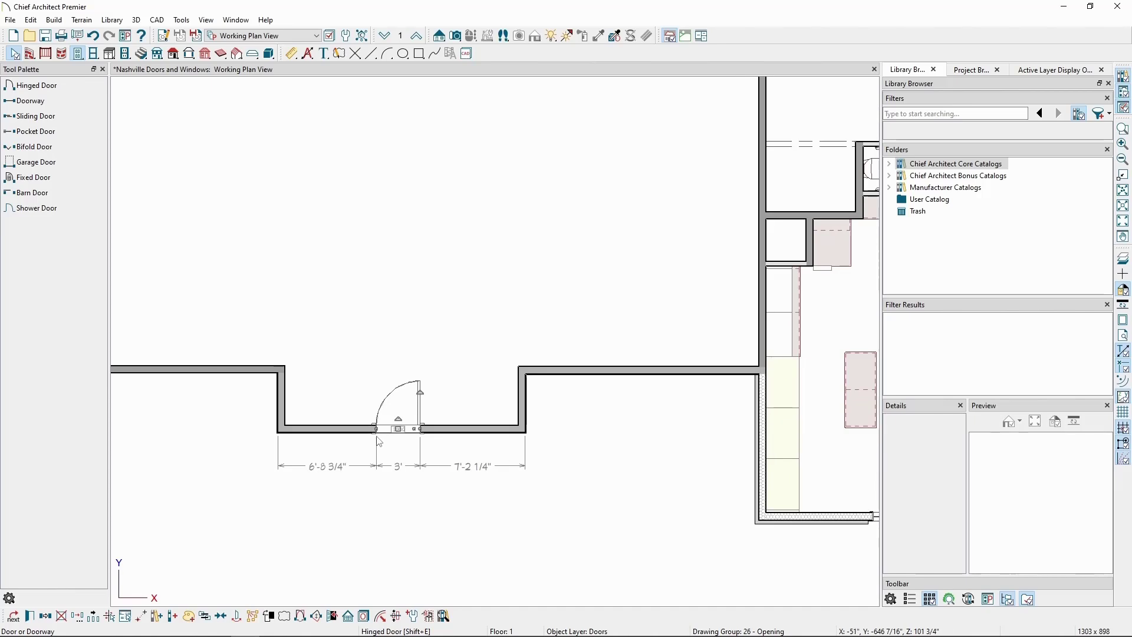
left_click(303, 620)
left_click(317, 617)
left_click(317, 617)
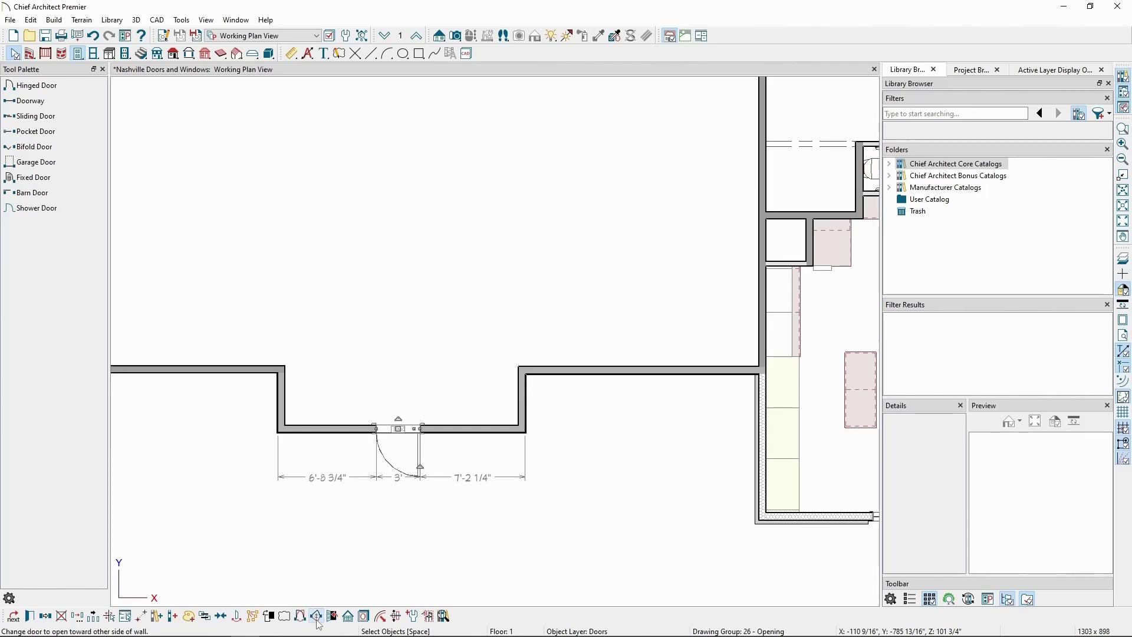
left_click(317, 618)
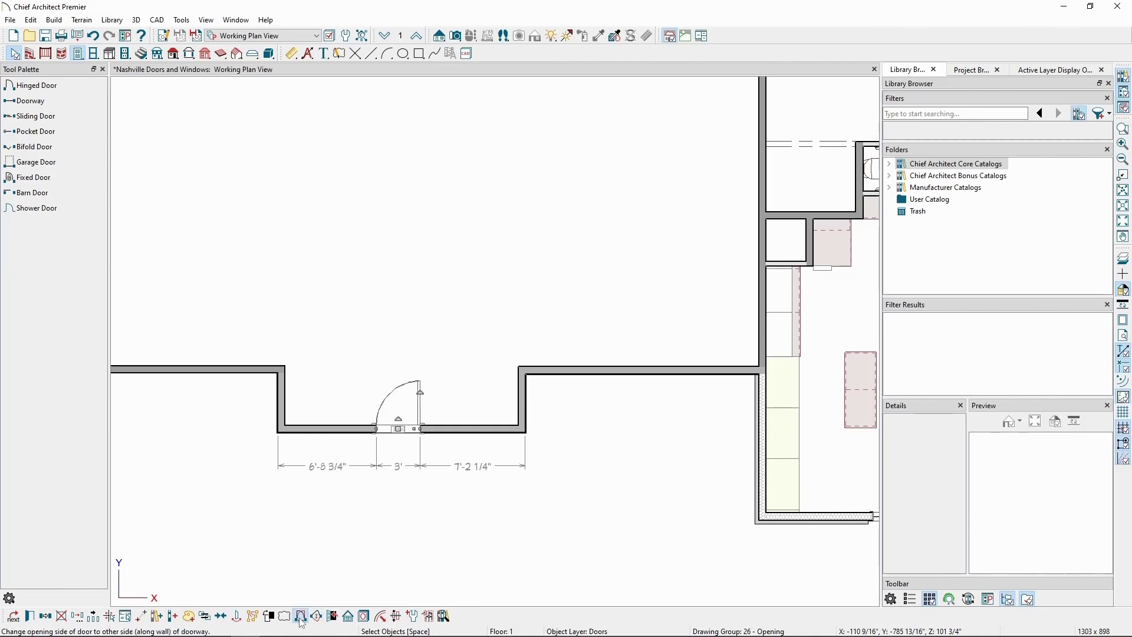
left_click(301, 616)
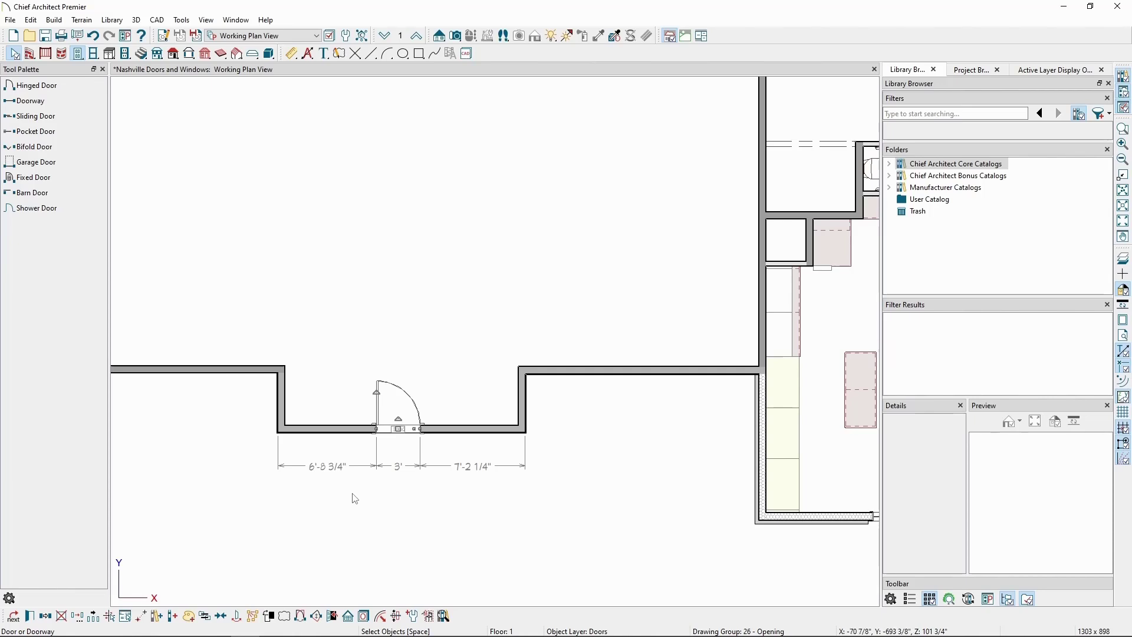
- Set the distance from the bump-out's left corner to the door to 7'
left_click(329, 472)
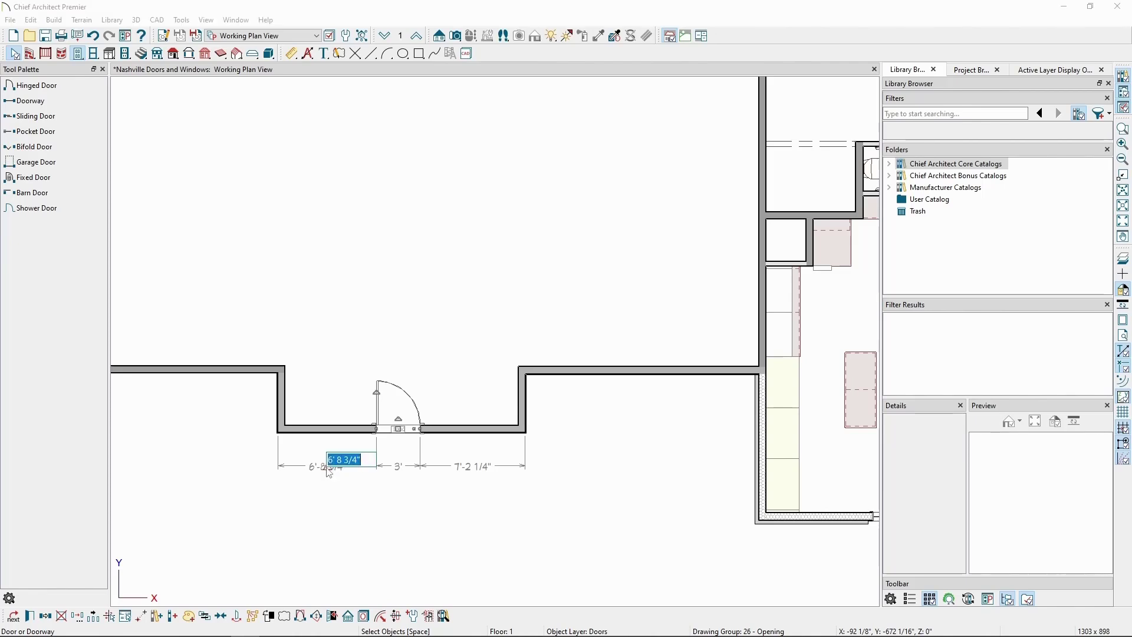
type("7")
key("Return")
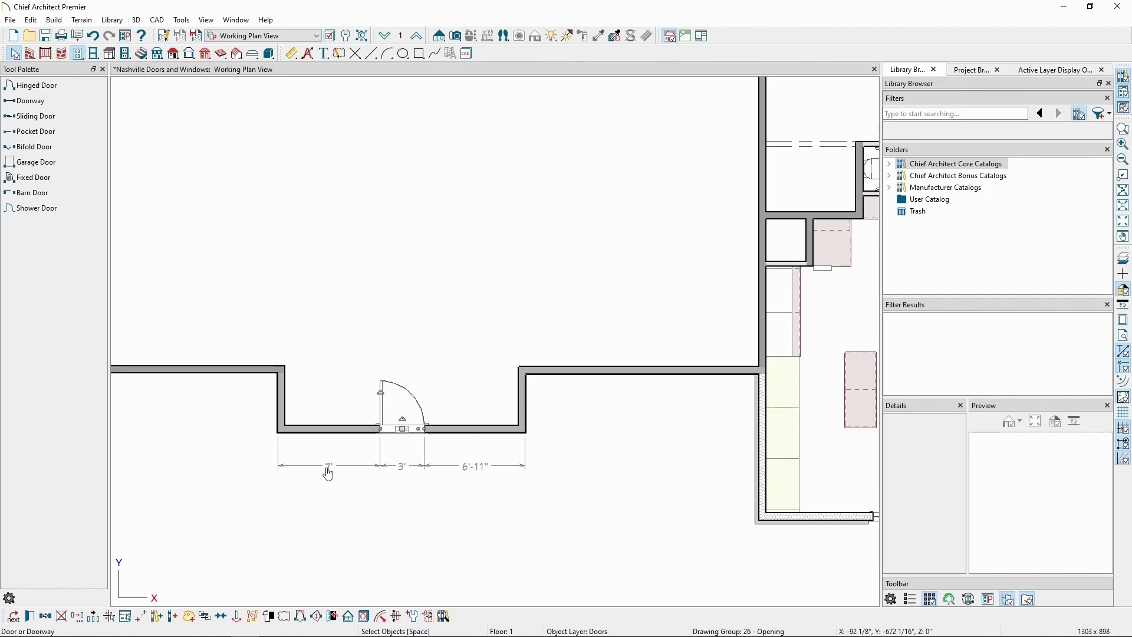
- Widen the bump-out door freehand to about 3'-3"
scroll(390, 441, "up", 1)
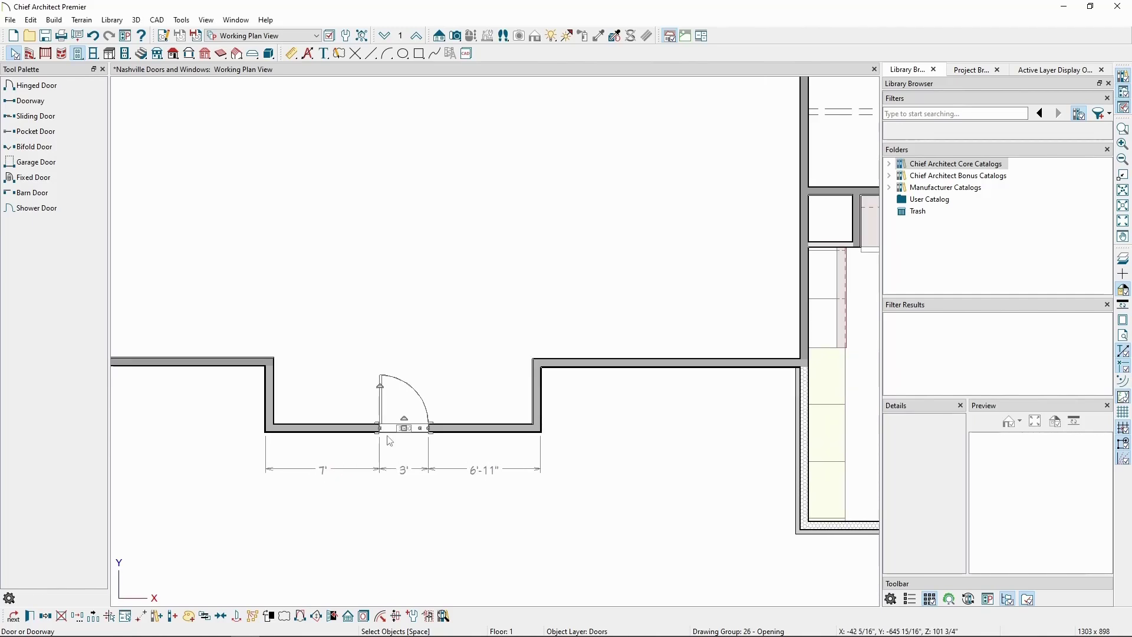
scroll(389, 441, "up", 2)
left_click_drag(375, 426, 460, 429)
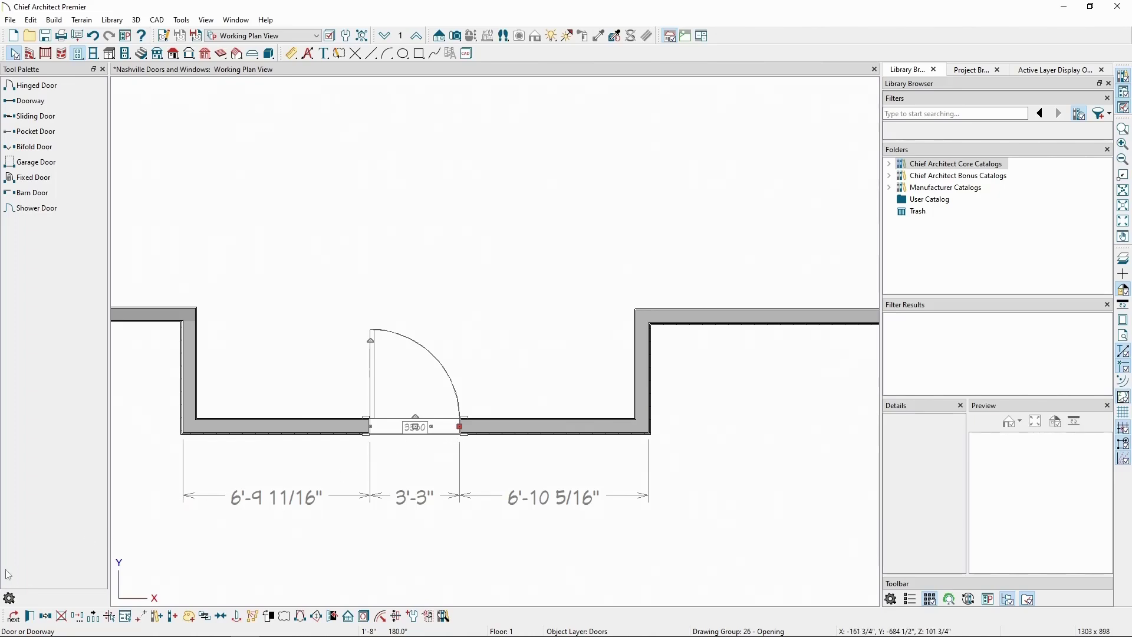
- In the door's specification, keep the default style and Hinged type, and set the swing angle to 45° and the width to 36"
left_click(31, 618)
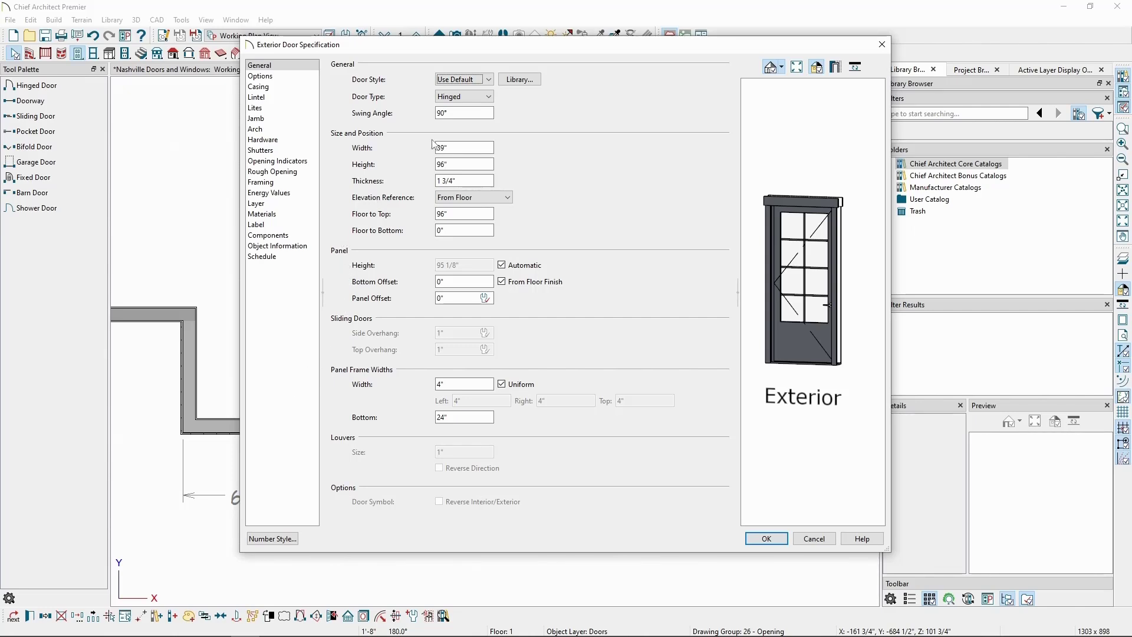
left_click_drag(458, 113, 426, 113)
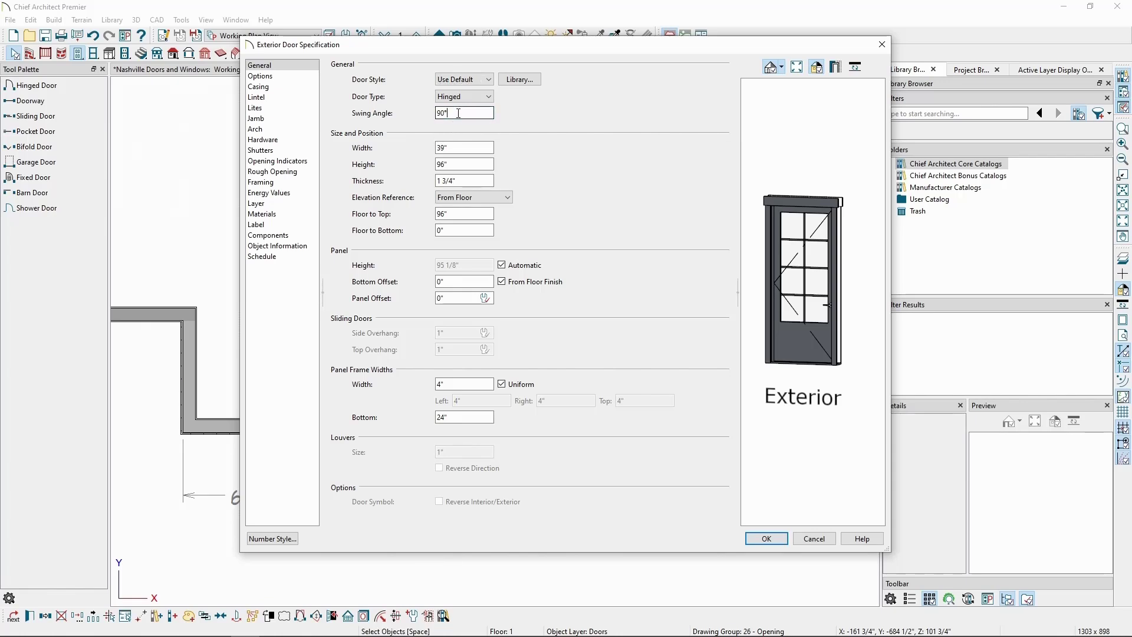
left_click(468, 80)
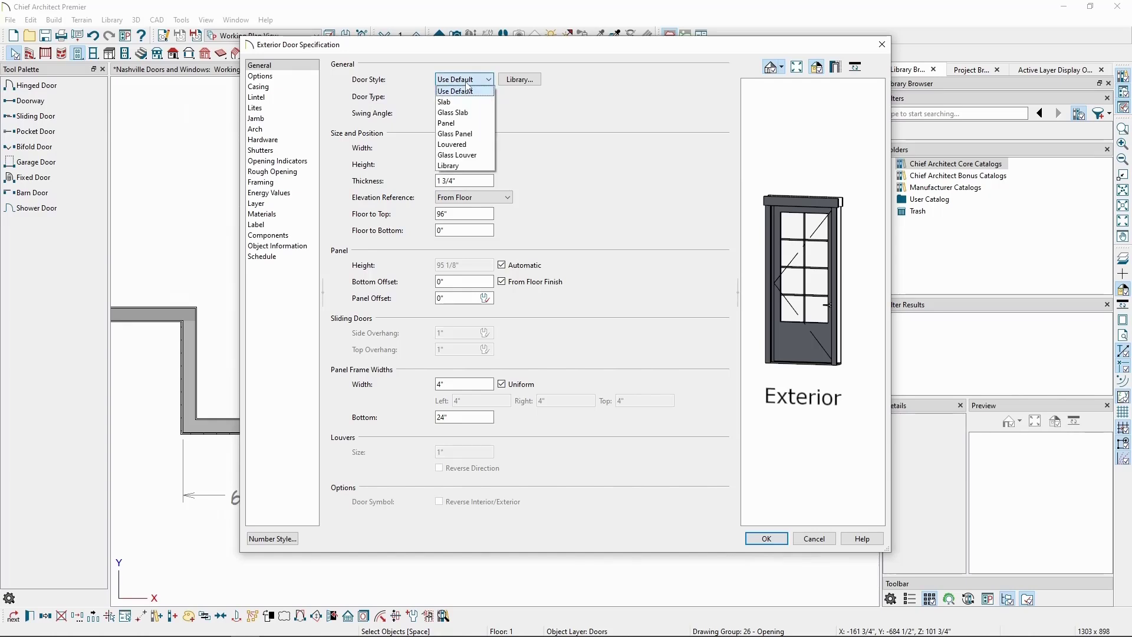
left_click(471, 91)
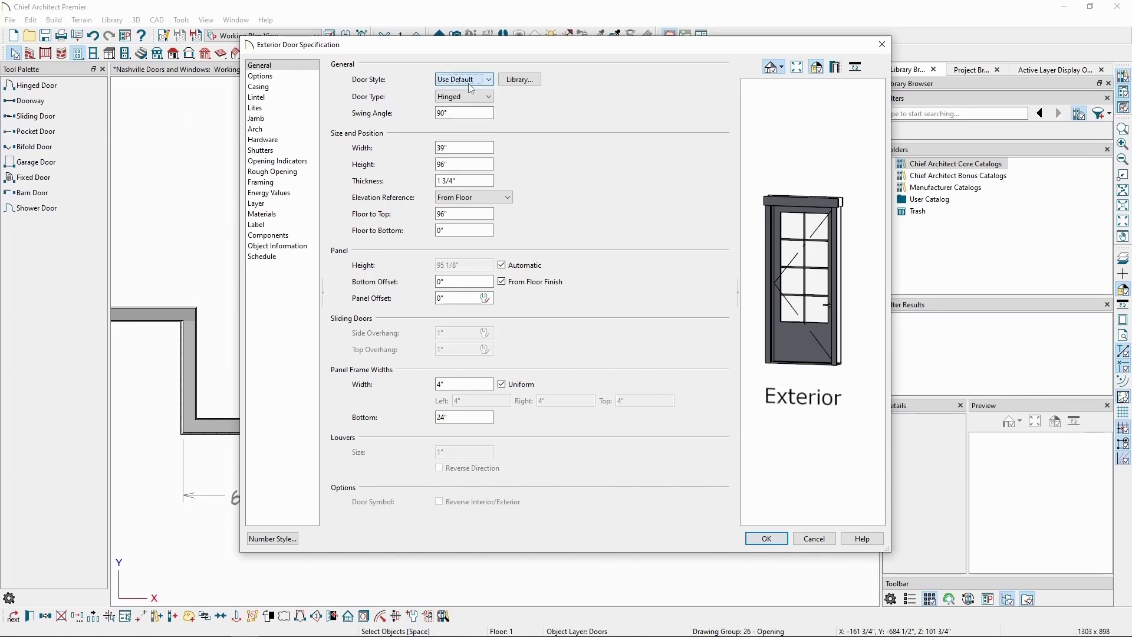
left_click(468, 97)
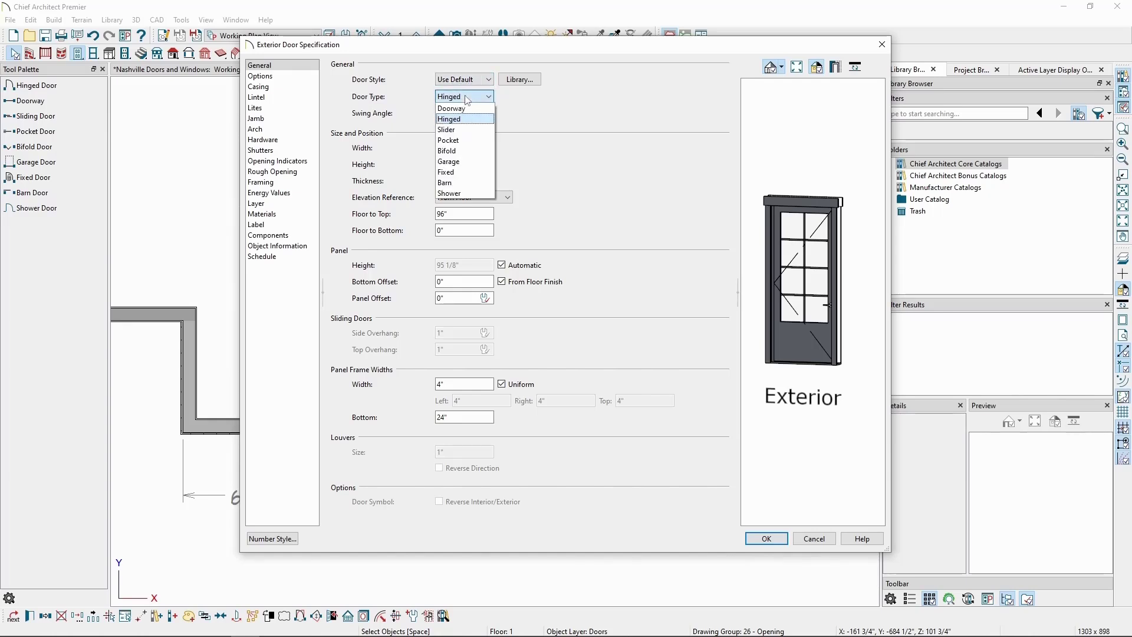
left_click(467, 100)
left_click(459, 112)
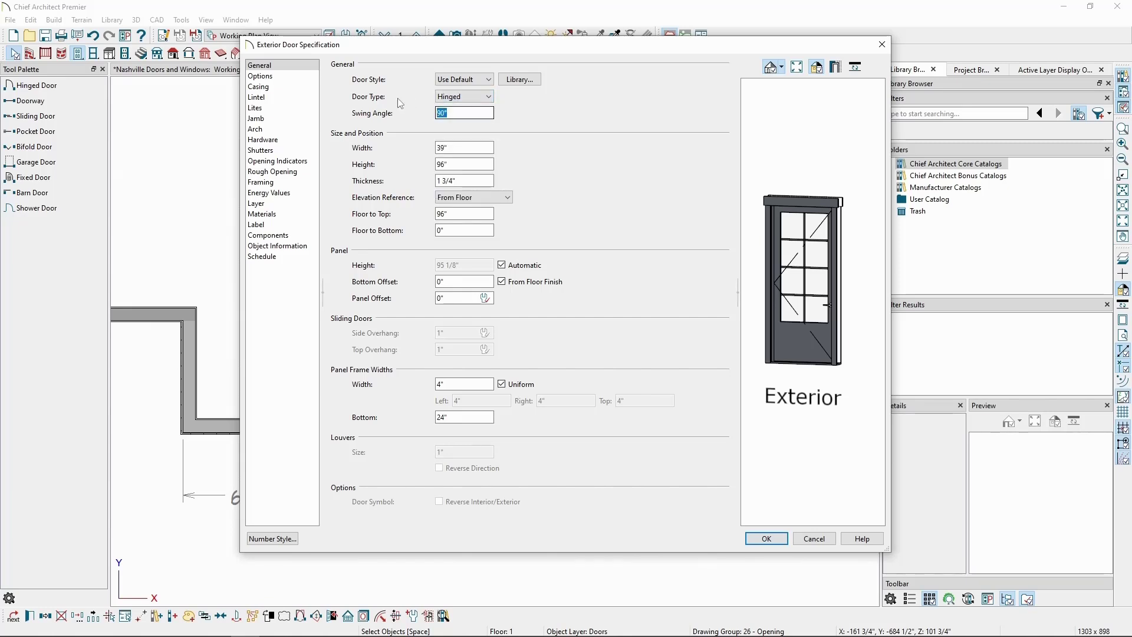
type("45")
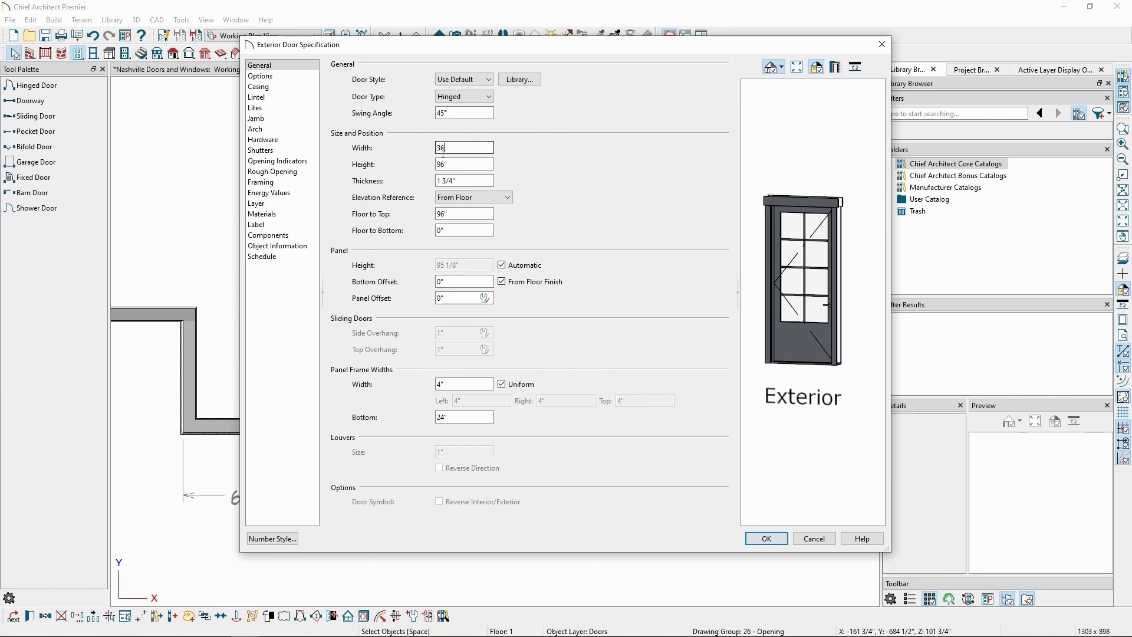
key("Tab")
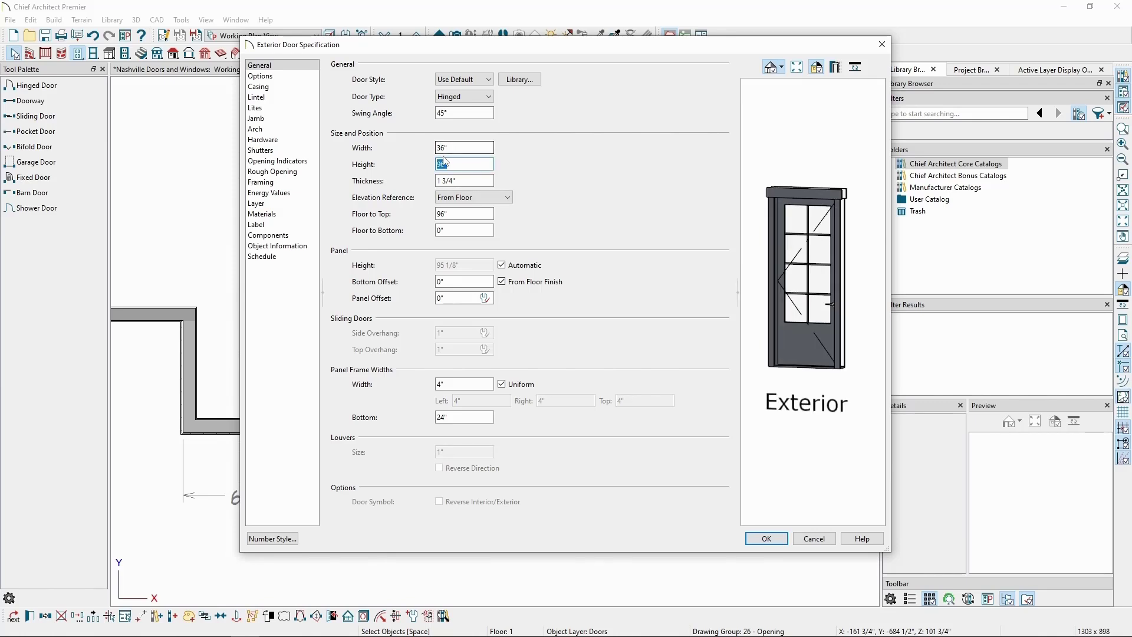
- Turn the automatic panel height off and on again, and try a 10" bottom offset before restoring it to 0"
left_click(502, 267)
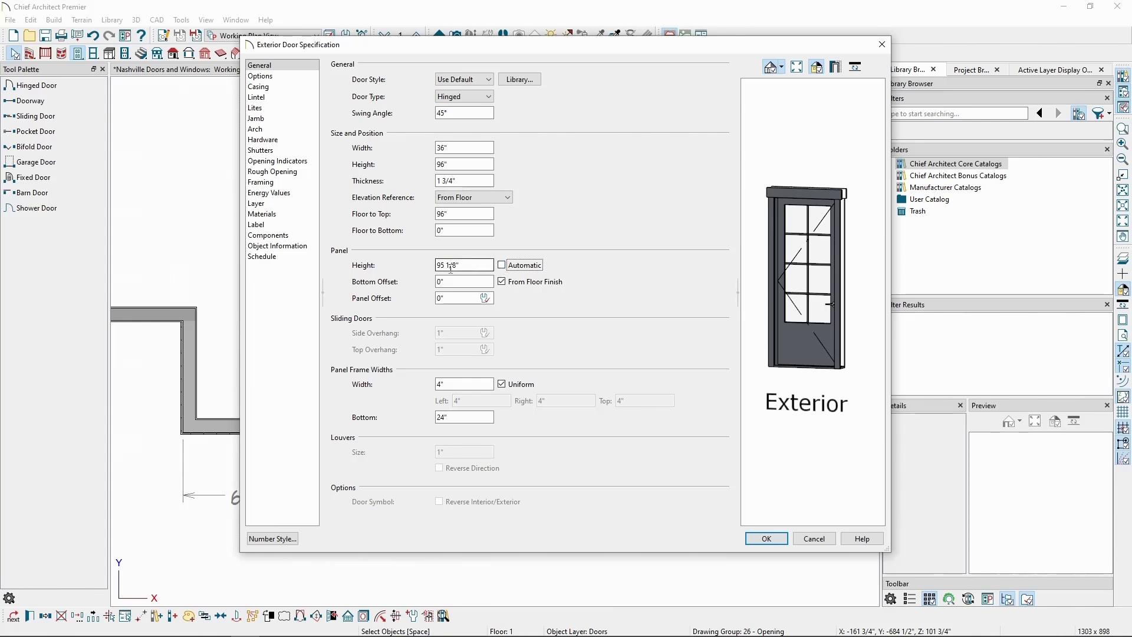
left_click(502, 266)
key("Tab")
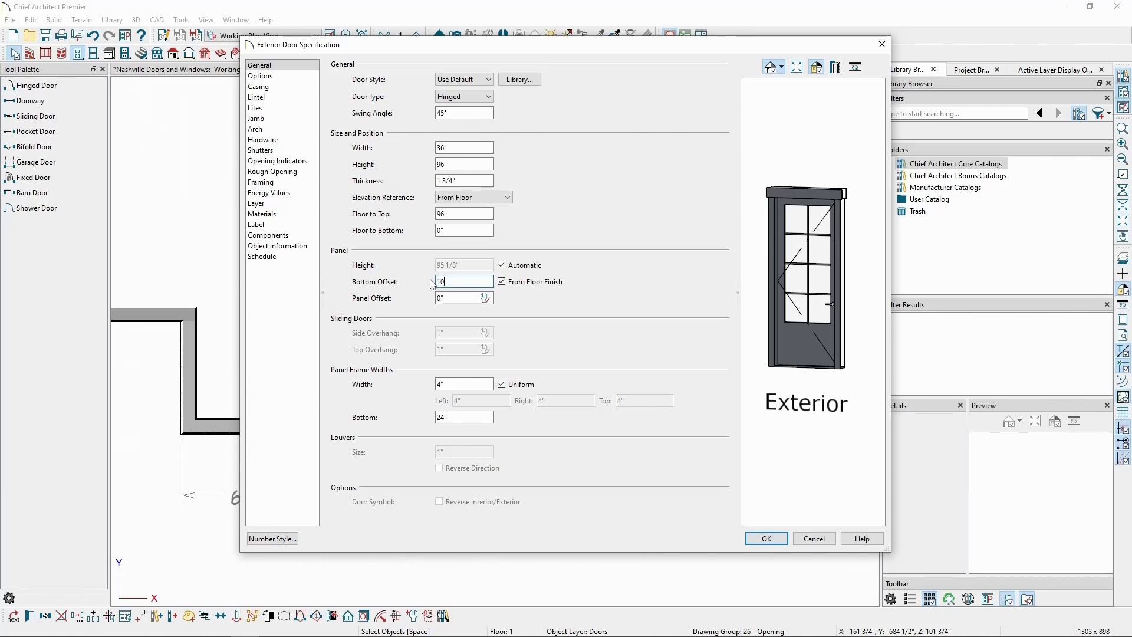
type("10")
key("Tab")
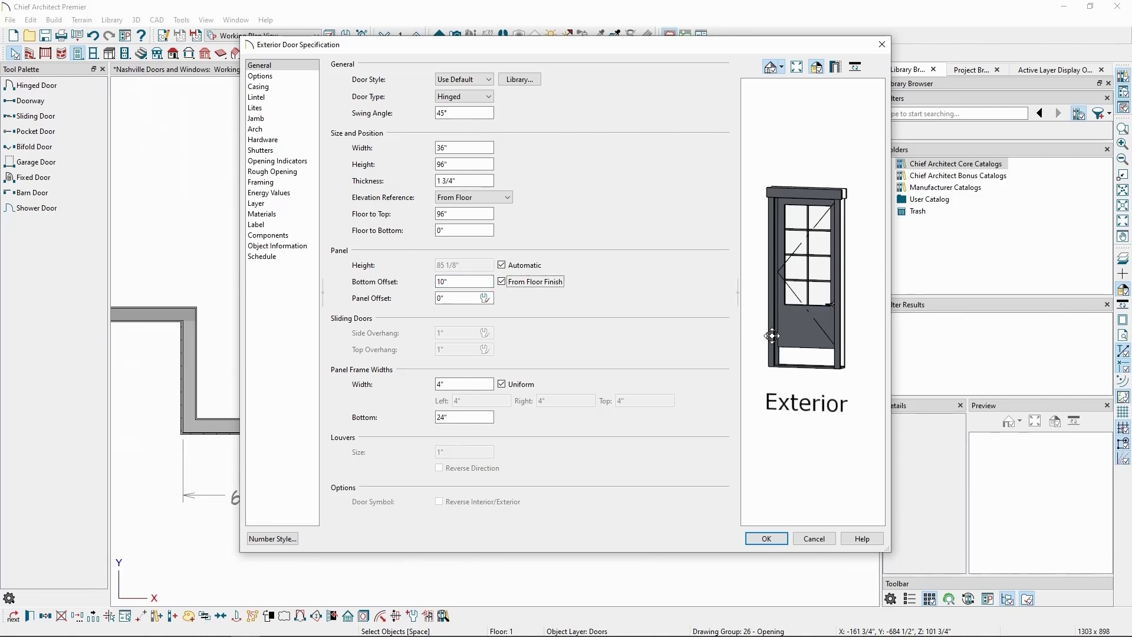
double_click(450, 283)
type("0")
key("Tab")
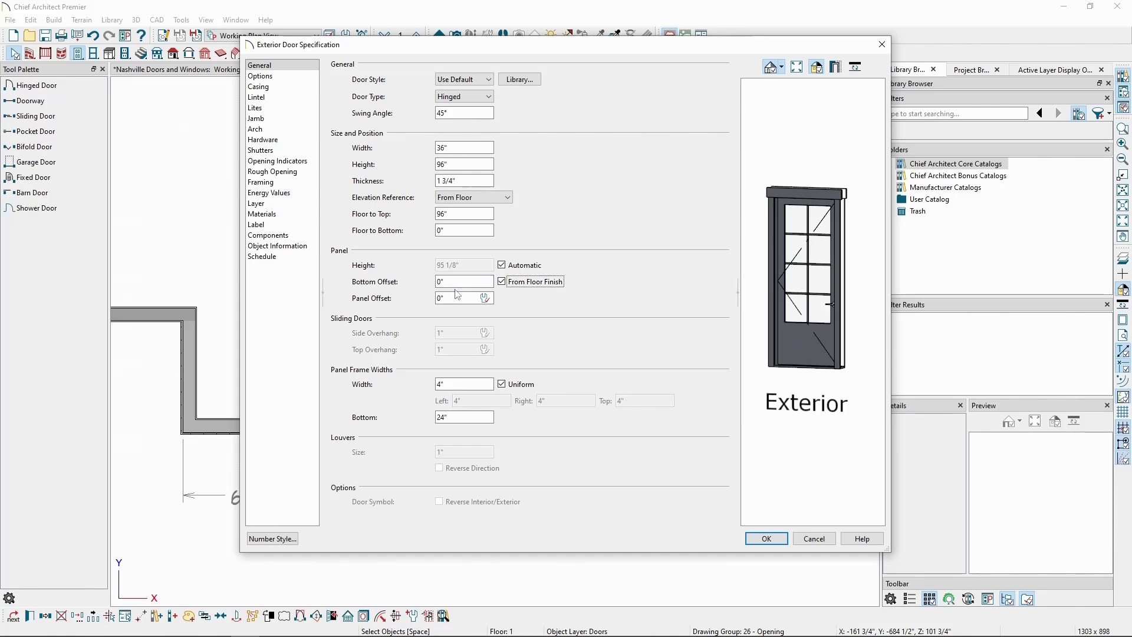
- Try a 4" panel offset, inspect it from the side in the preview, and restore the offset to 0"
left_click_drag(762, 274, 519, 290)
double_click(451, 298)
type("4")
key("Tab")
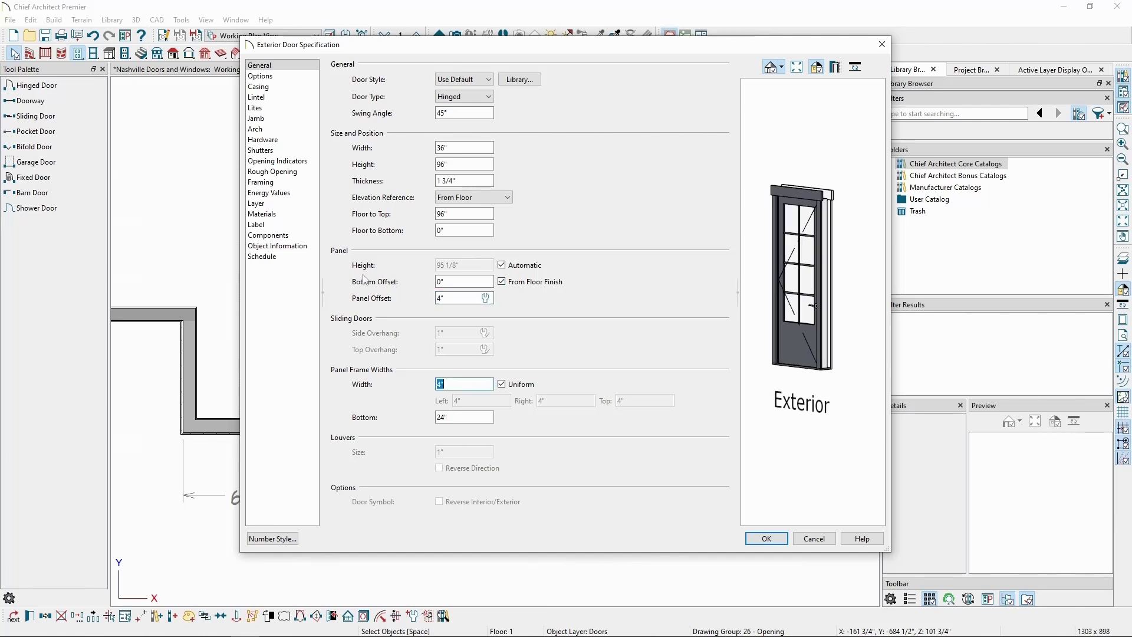
left_click_drag(792, 283, 700, 270)
left_click_drag(770, 308, 756, 300)
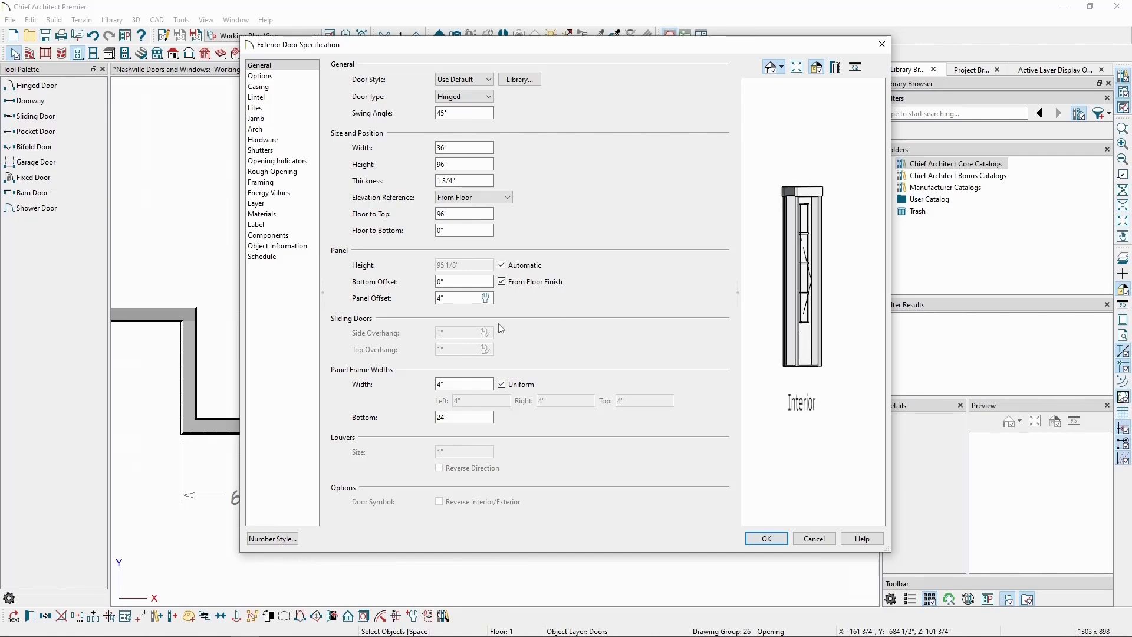
double_click(454, 298)
type("0")
key("Tab")
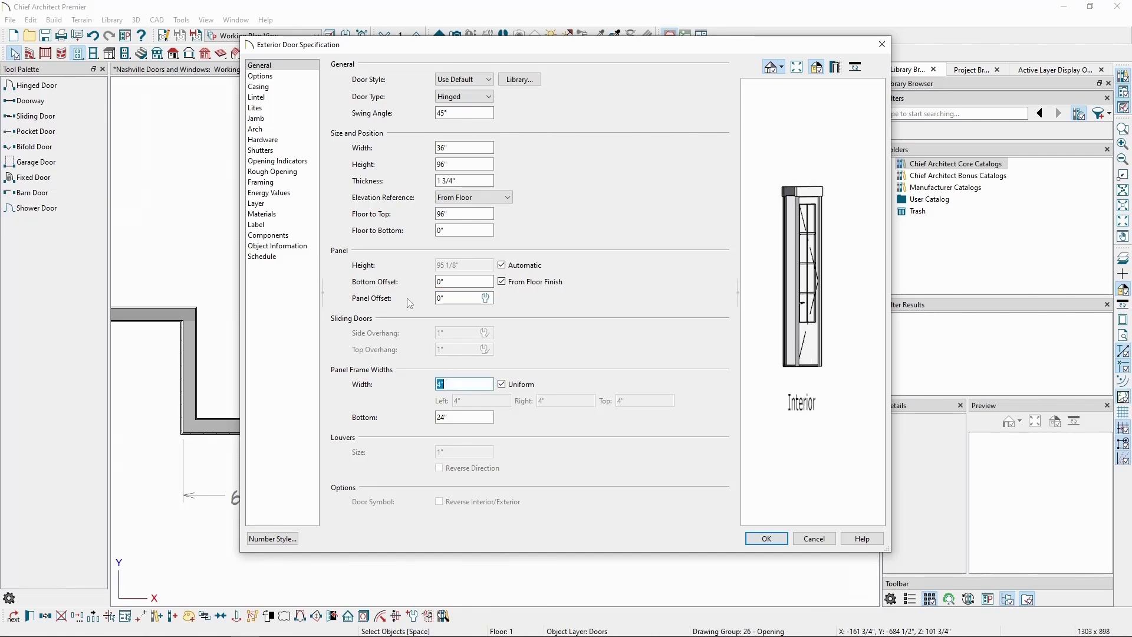
- Set the uniform panel frame width of the door to 6"
left_click_drag(767, 342, 1014, 348)
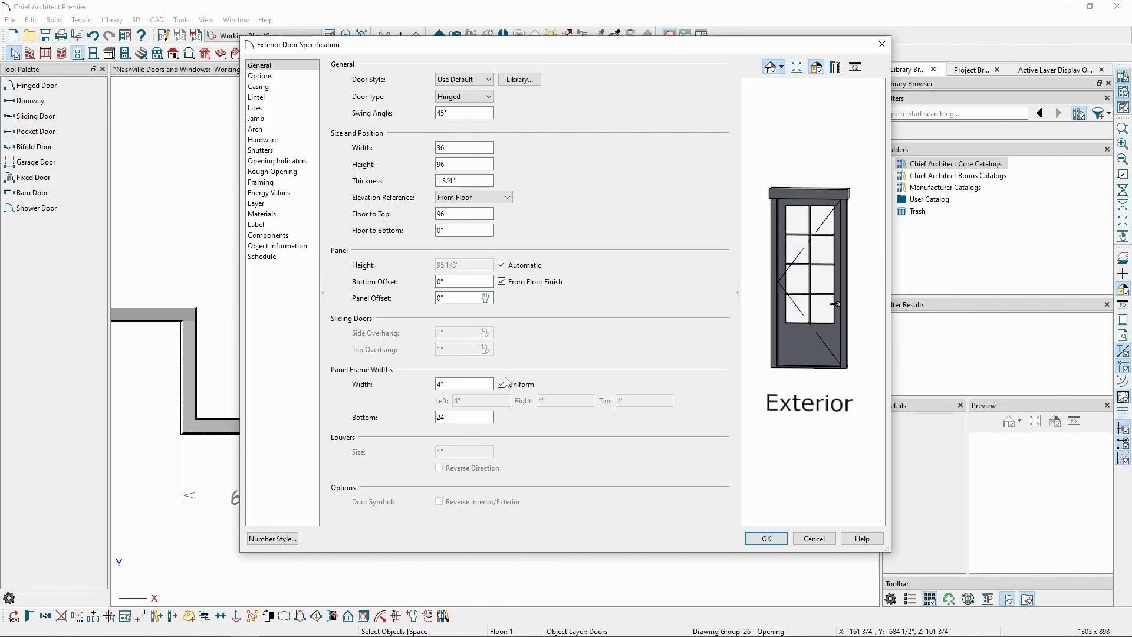
double_click(442, 384)
type("6")
key("Tab")
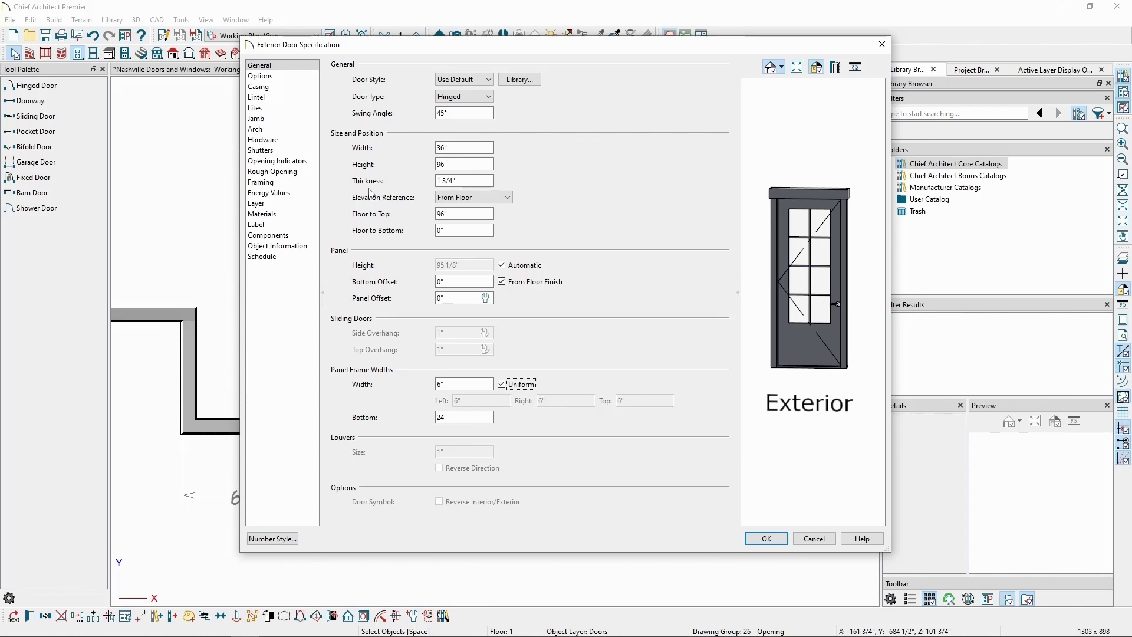
- Review the door's options and casing settings and return to its general settings
left_click(294, 79)
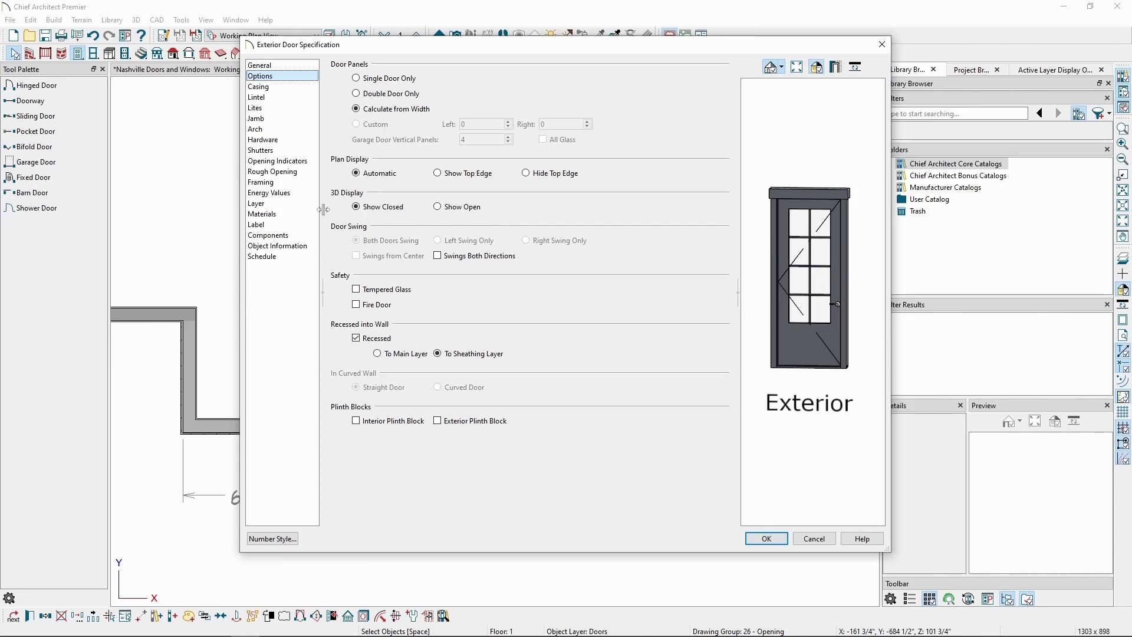
left_click(285, 89)
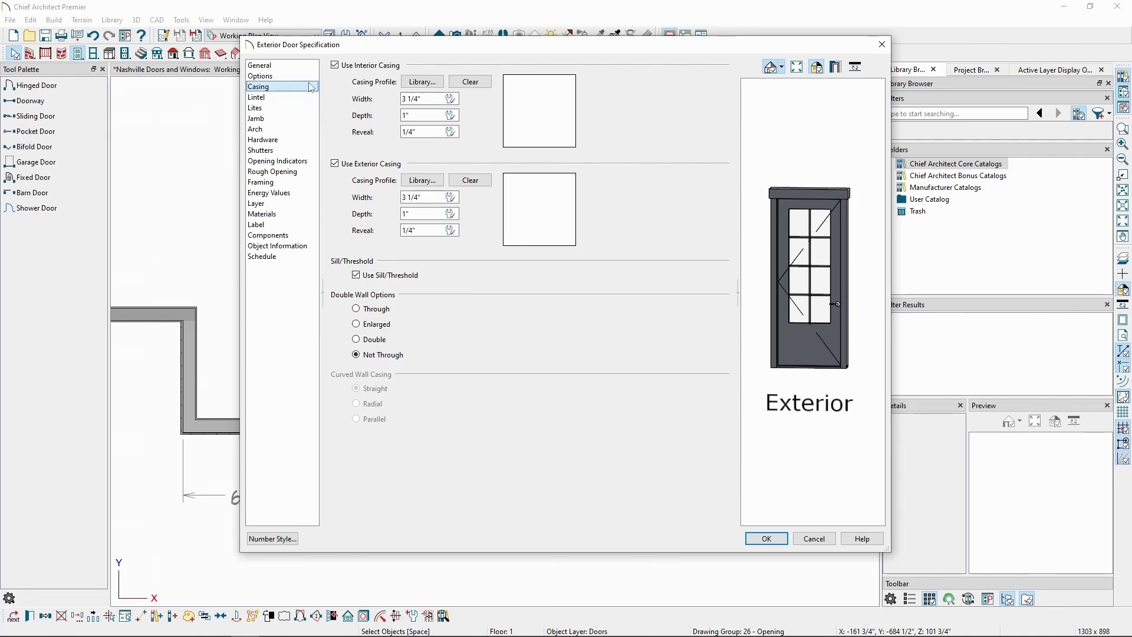
left_click(297, 69)
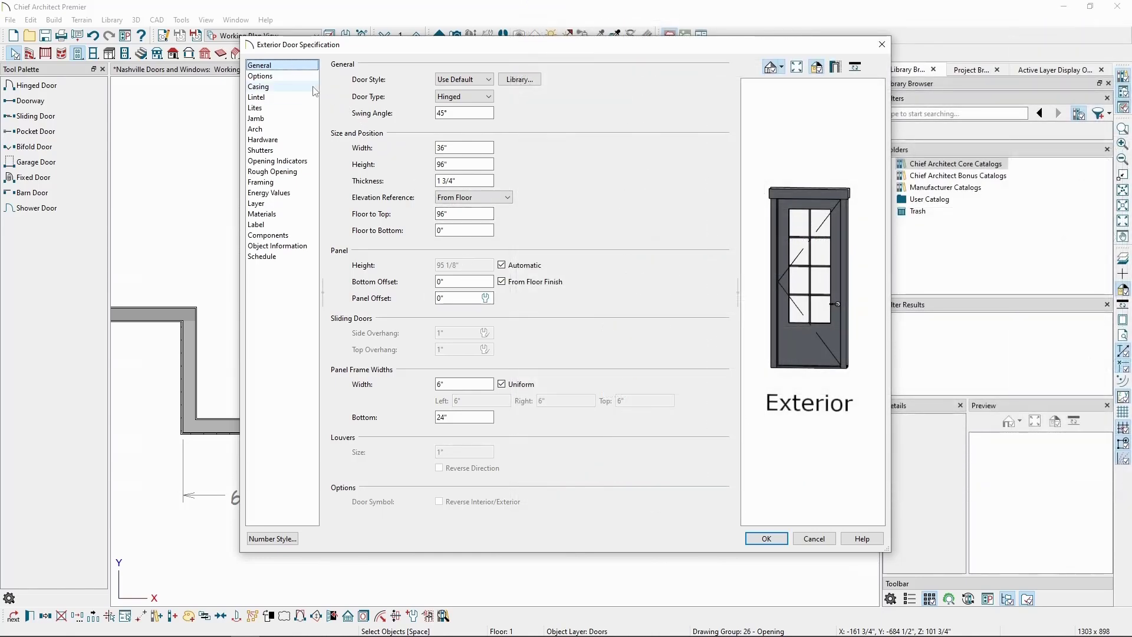
- Review the door's lintel, lites and jamb settings, trying Door Size Includes Jamb before restoring Door Size Excludes Jamb
left_click(293, 99)
left_click(290, 109)
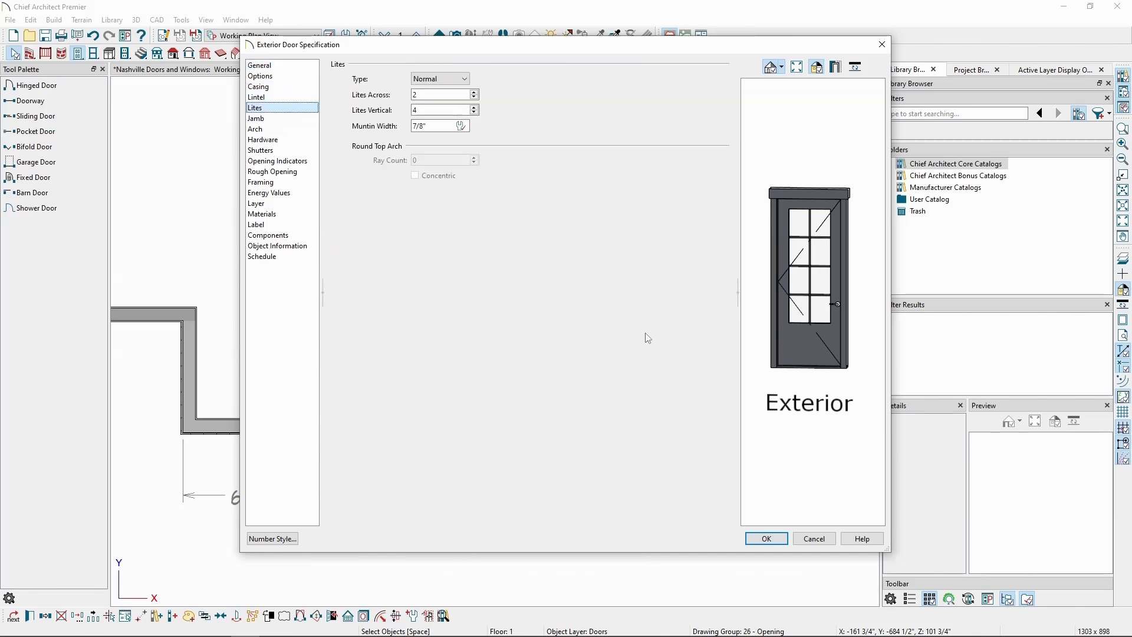
left_click(305, 121)
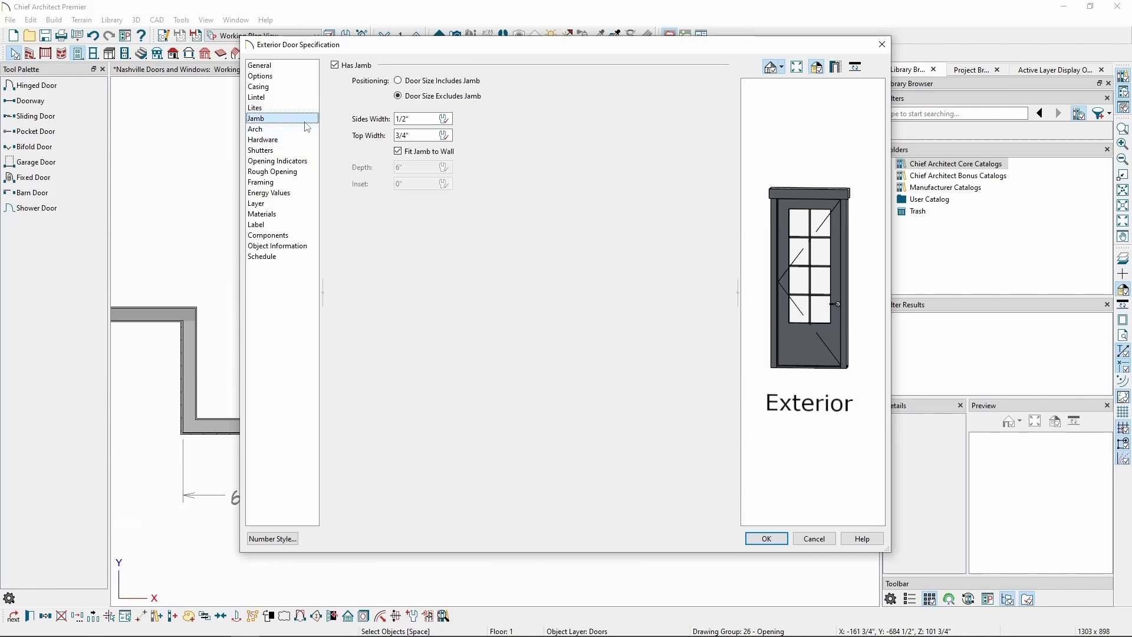
left_click(473, 83)
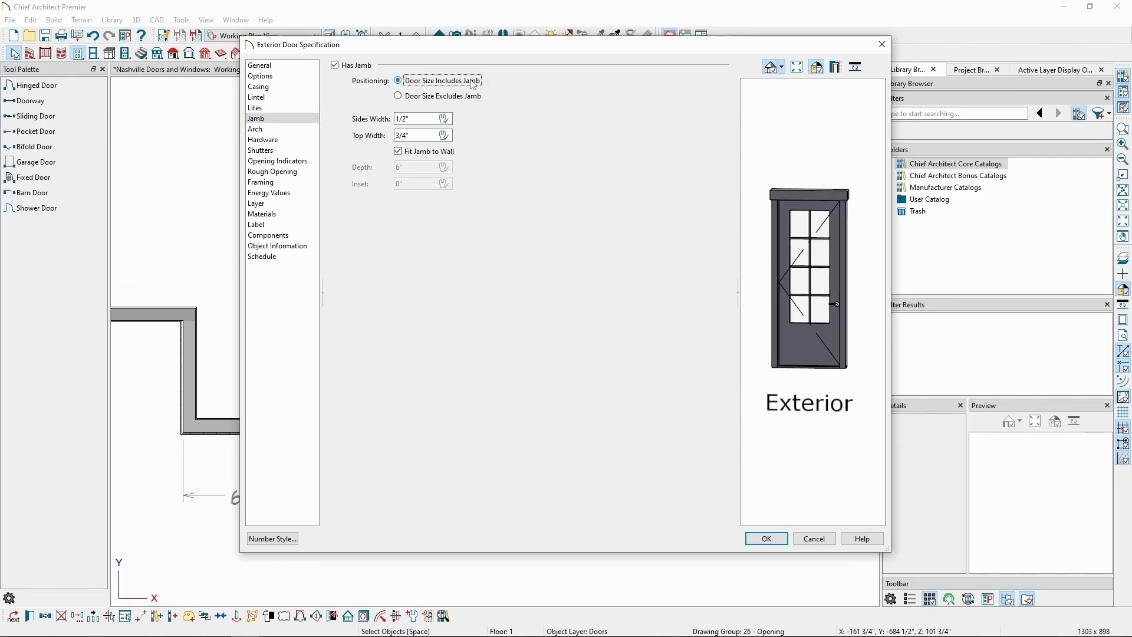
left_click(473, 95)
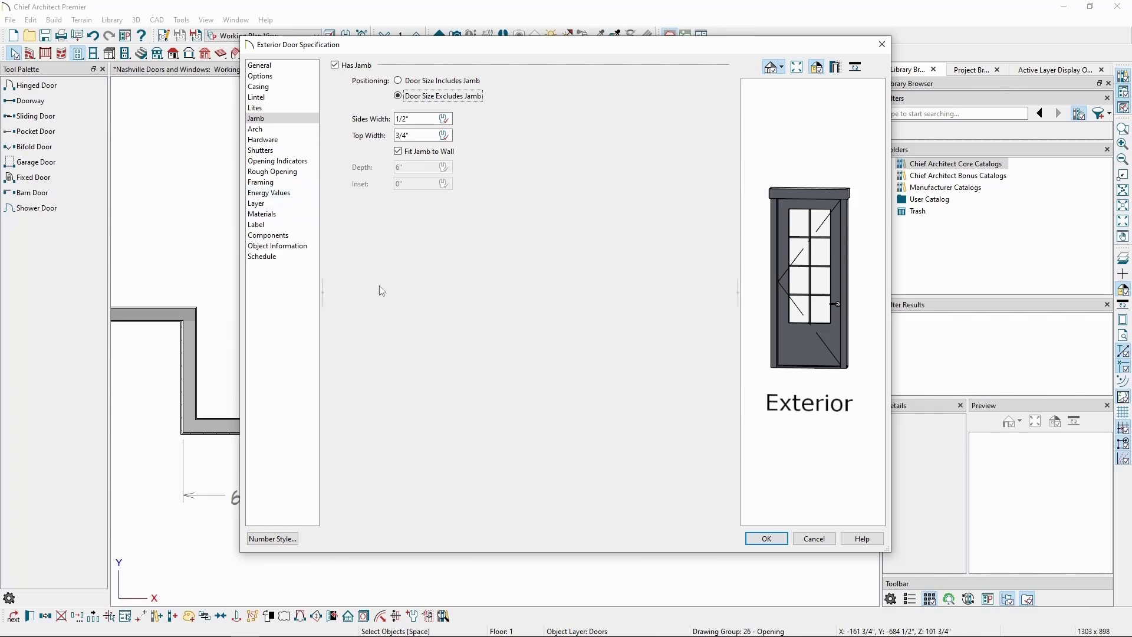
- Accept the door specification and make this door's settings the exterior door defaults
left_click(767, 539)
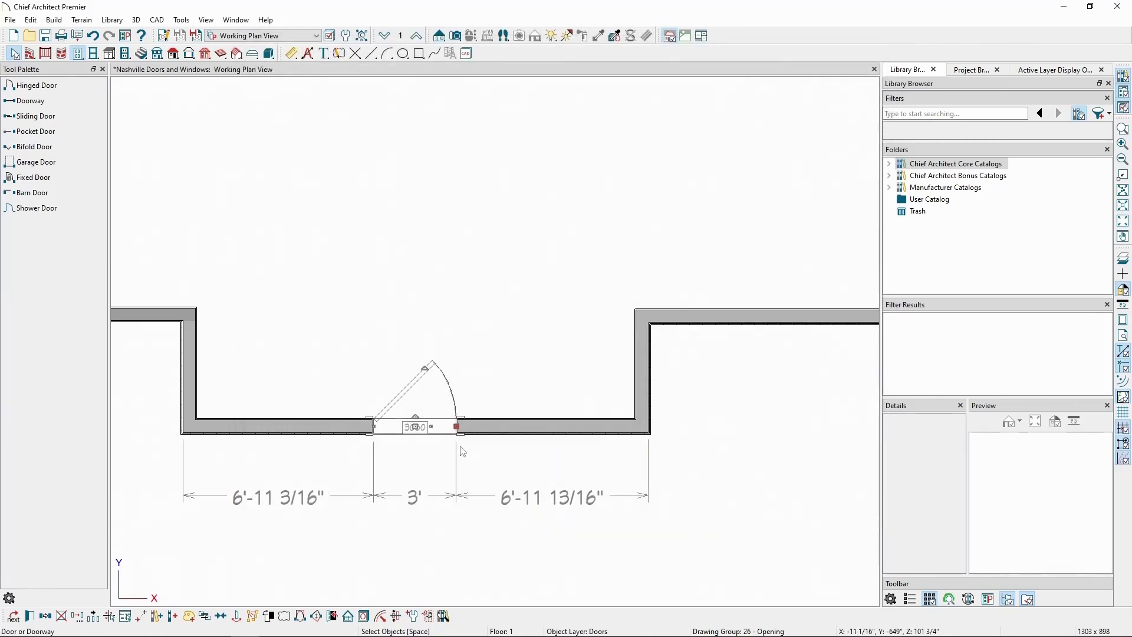
left_click(413, 616)
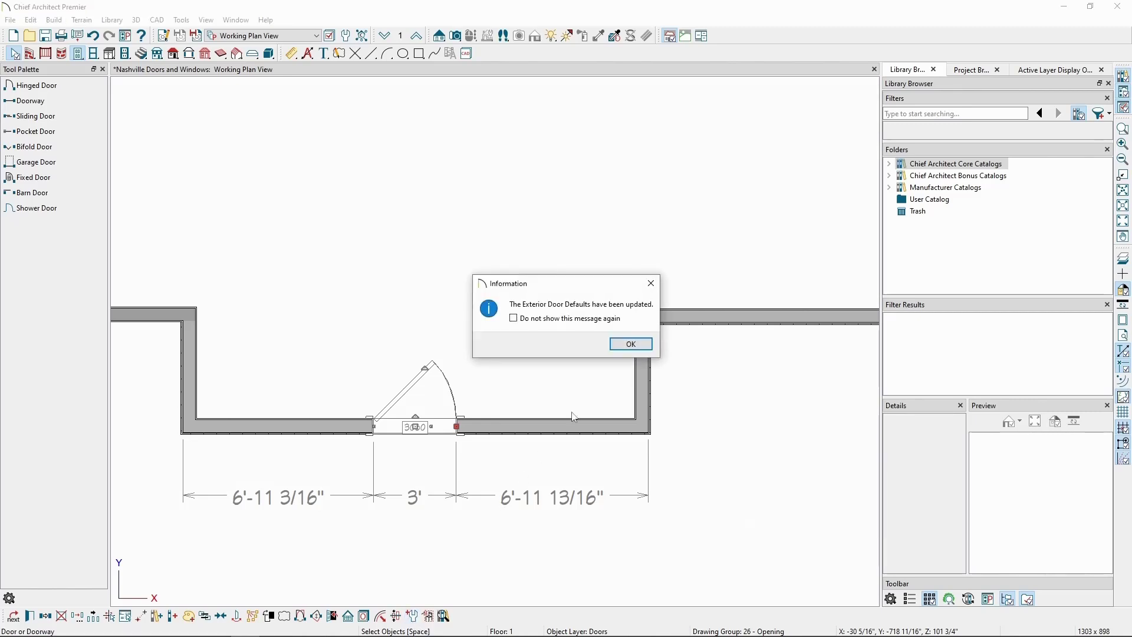
left_click(631, 344)
- Place a hinged door in the middle of the bump-out wall opposite the first door and select it
scroll(380, 283, "down", 5)
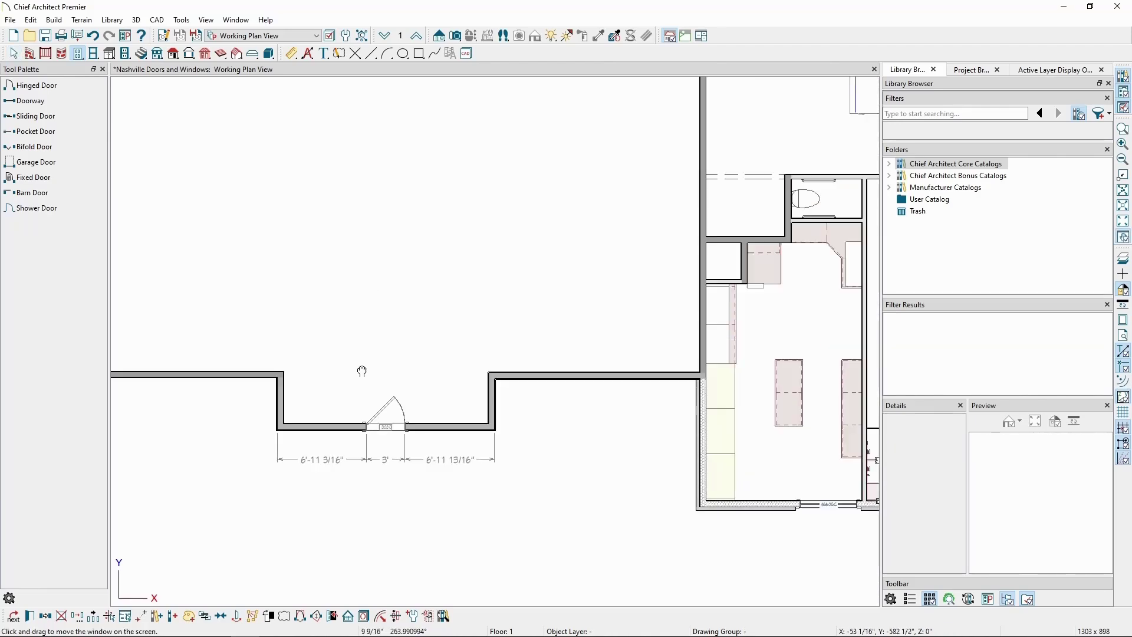
left_click(57, 84)
middle_click_drag(218, 154, 256, 330)
left_click(375, 209)
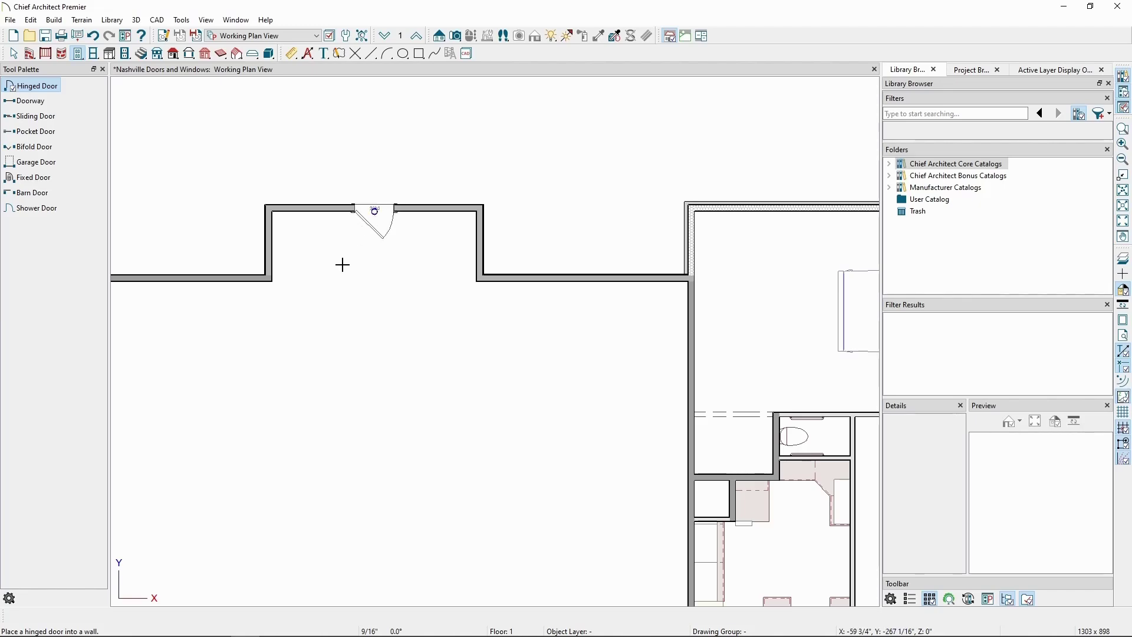
left_click(369, 208)
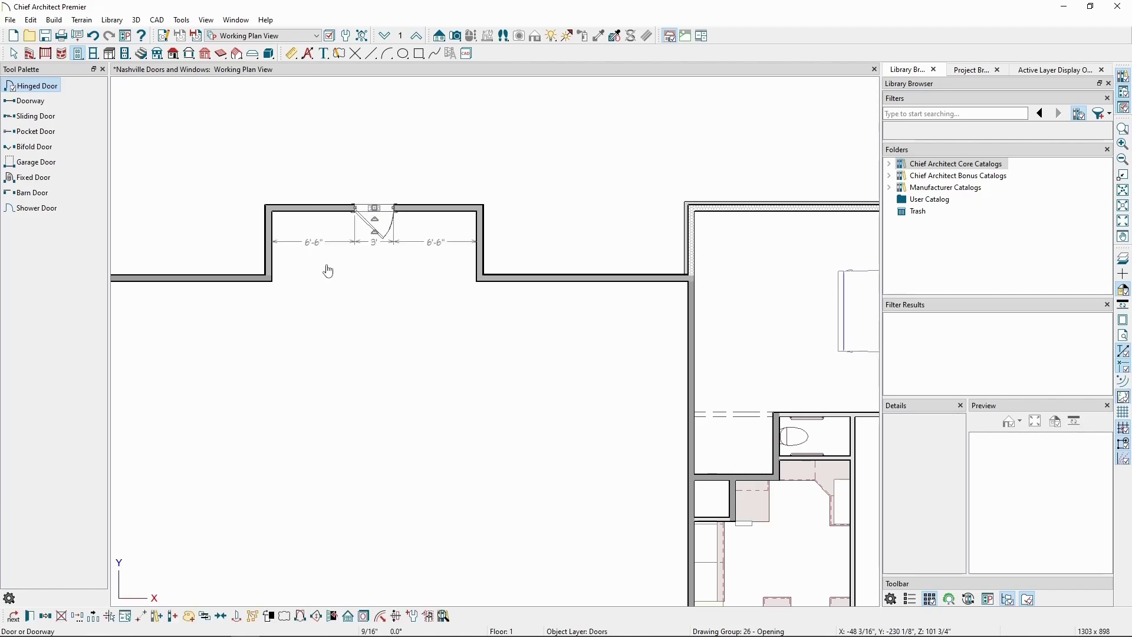
- Change the new door's type to Slider, keeping the Use Default style, and set its width to 120"
left_click(32, 617)
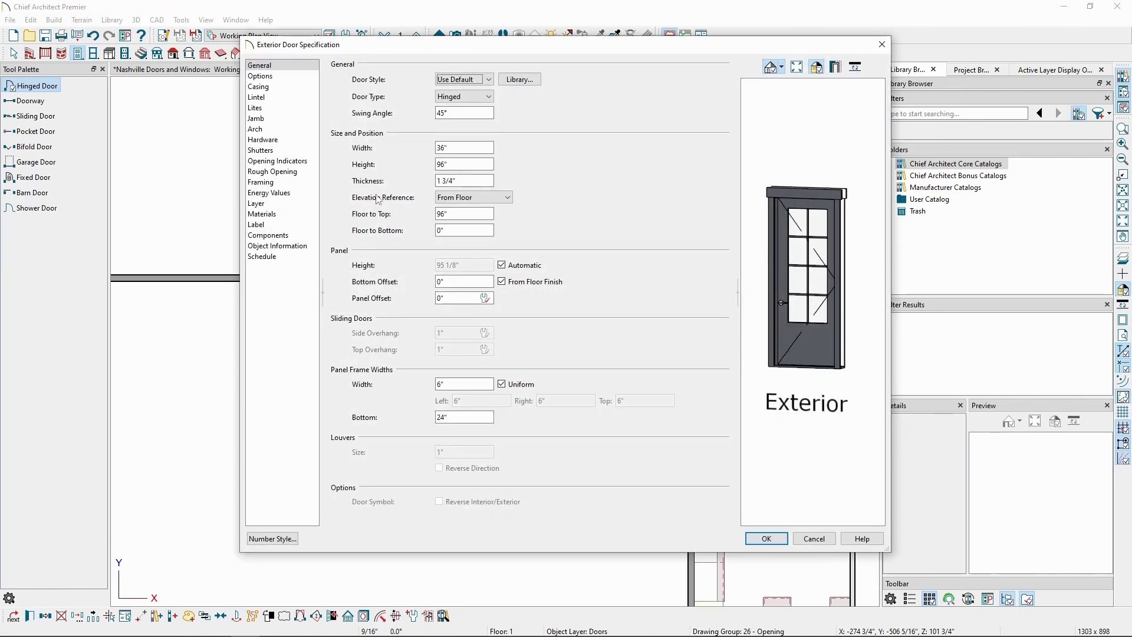
key("Tab")
key("Tab")
key("Tab")
key("Tab")
left_click(486, 80)
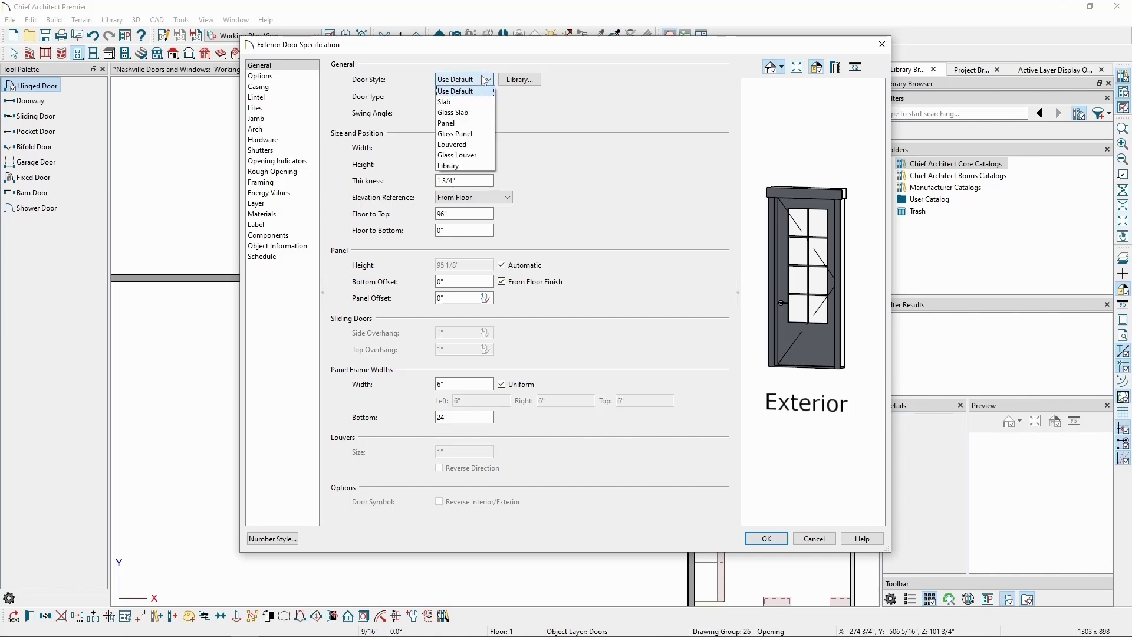
left_click(472, 91)
left_click(488, 97)
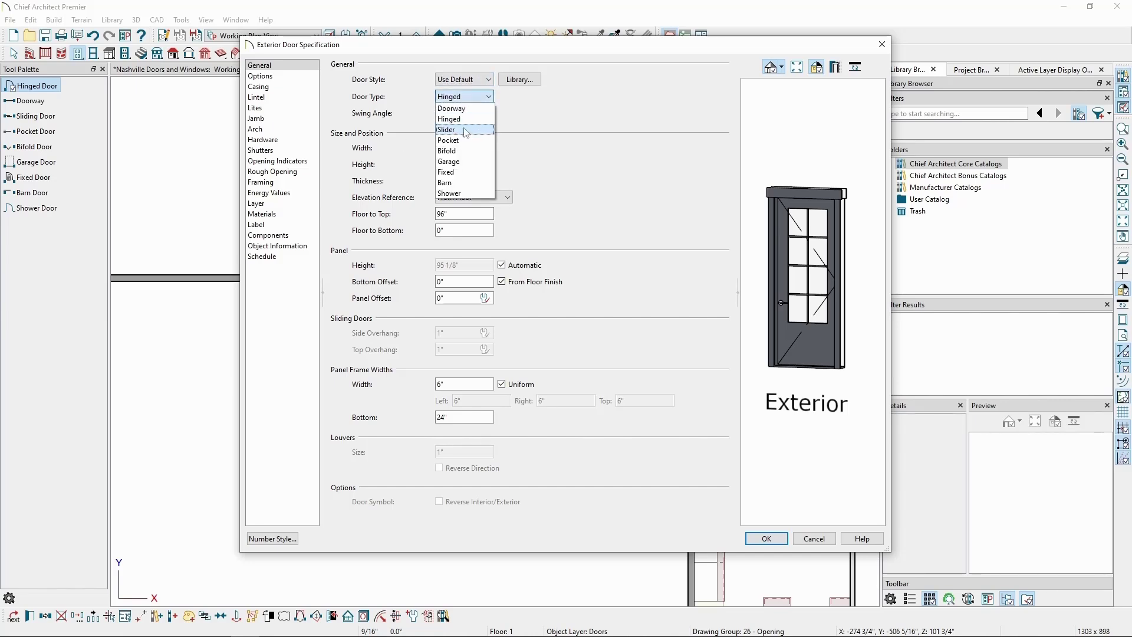
left_click(463, 123)
double_click(461, 147)
type("120")
key("Tab")
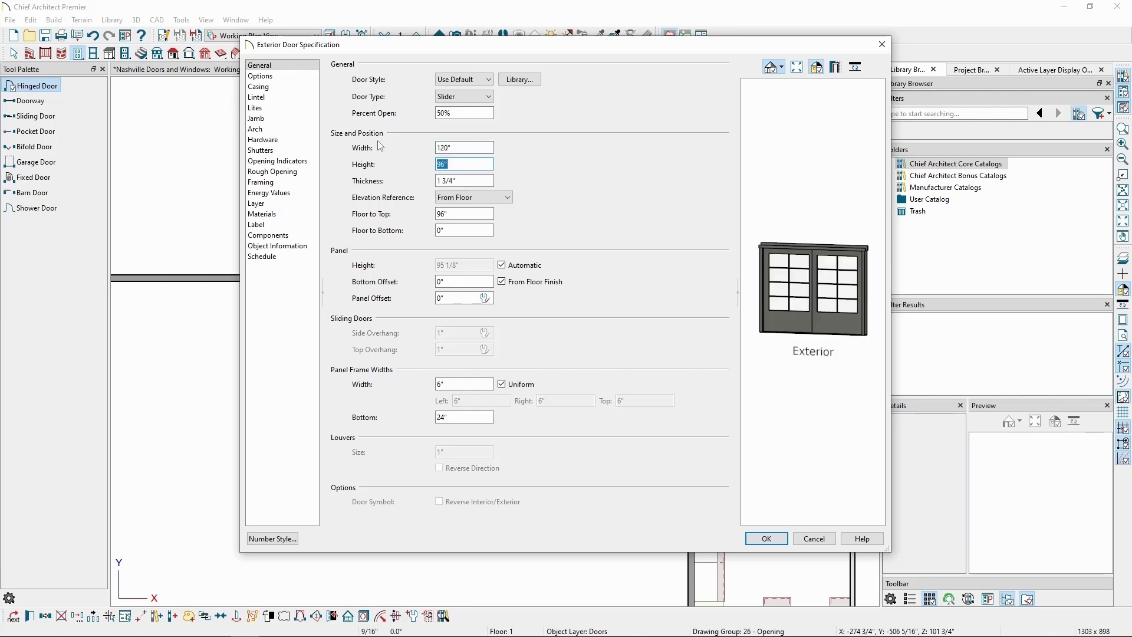
- Give the sliding door four right panels, show it open in 3D, and accept the specification
left_click(282, 77)
left_click(572, 125)
left_click(588, 122)
left_click(588, 122)
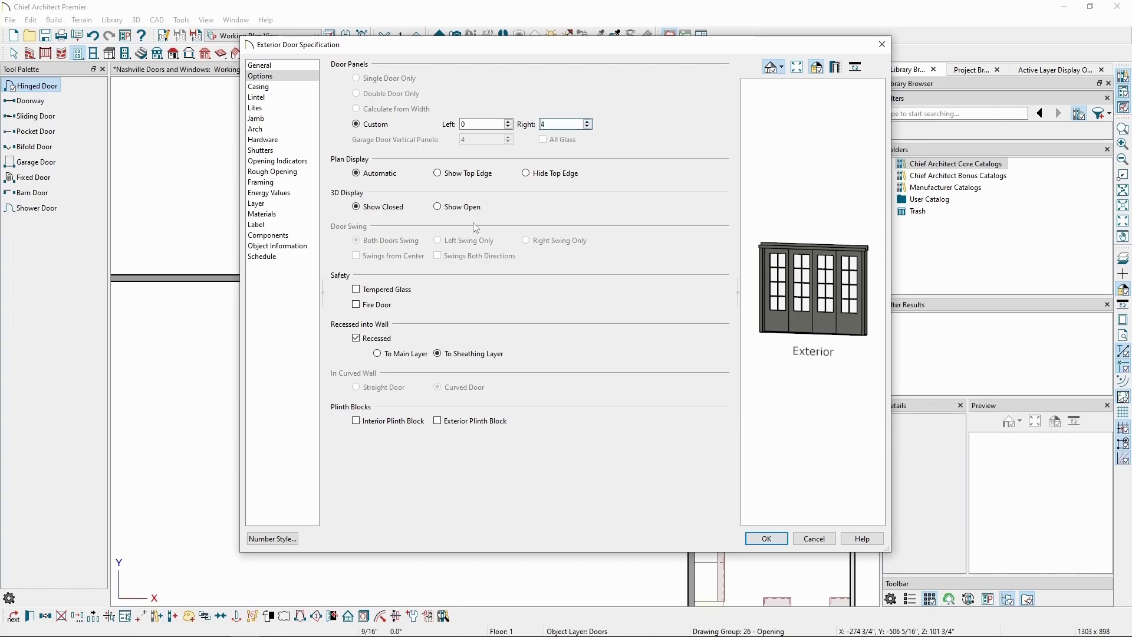
left_click(462, 208)
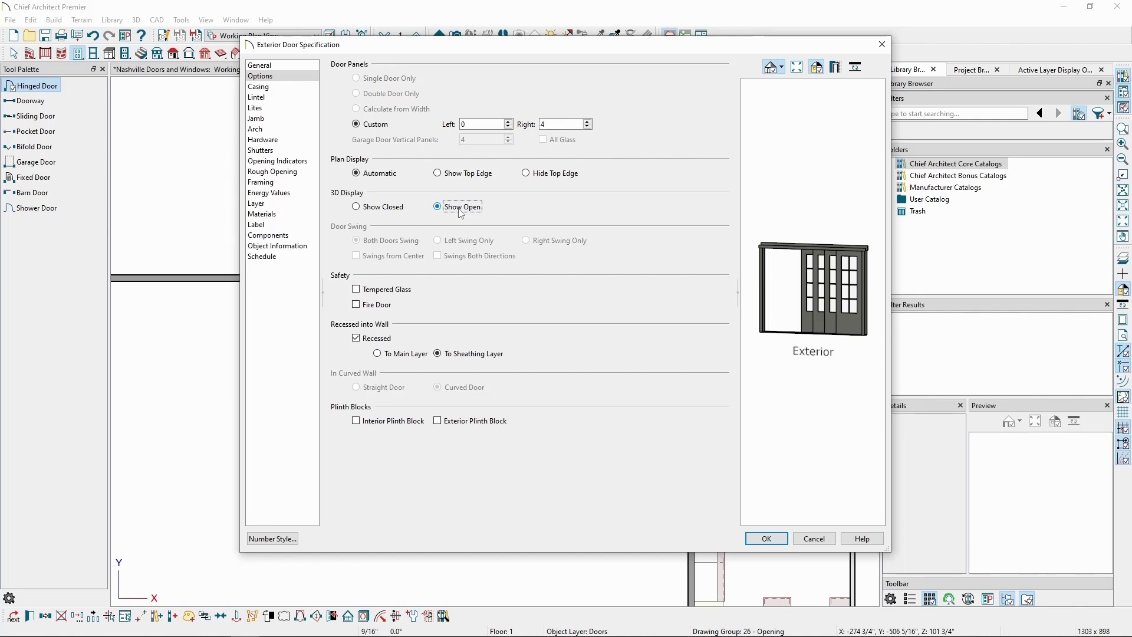
left_click(763, 537)
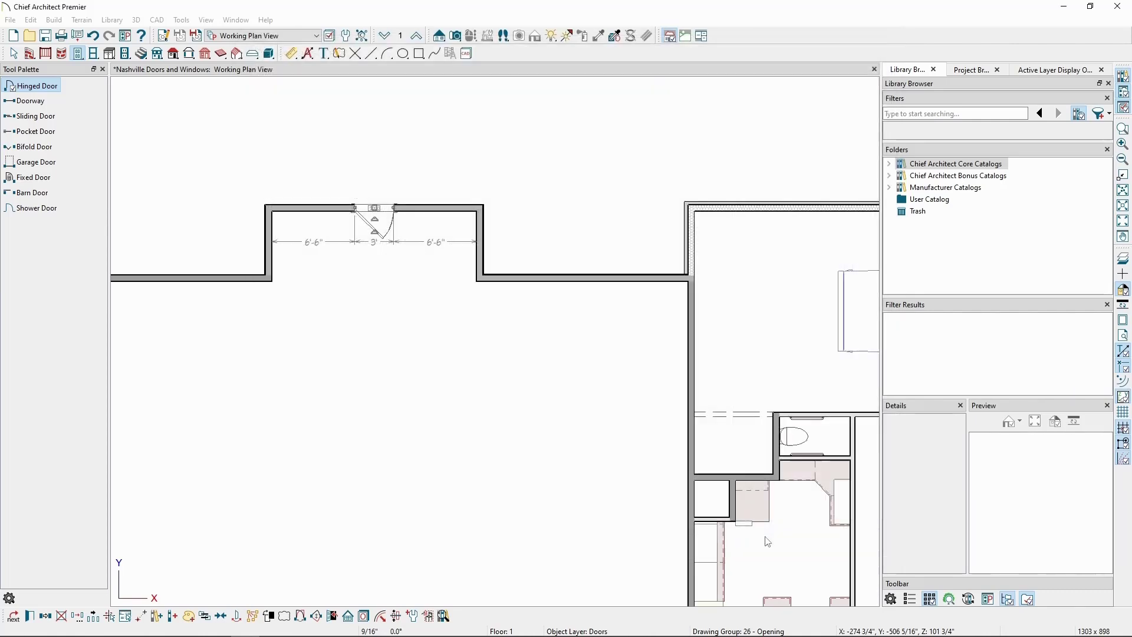
left_click(333, 616)
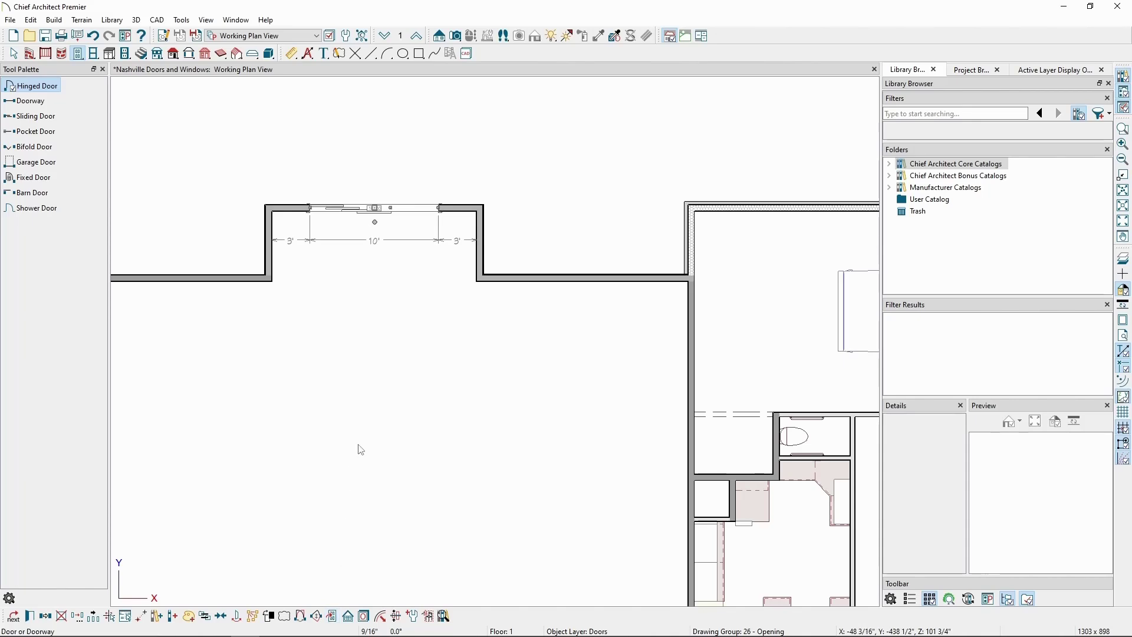
- Place a hinged door in the wall between the large open room and the bedroom
scroll(361, 450, "down", 2)
left_click(32, 85)
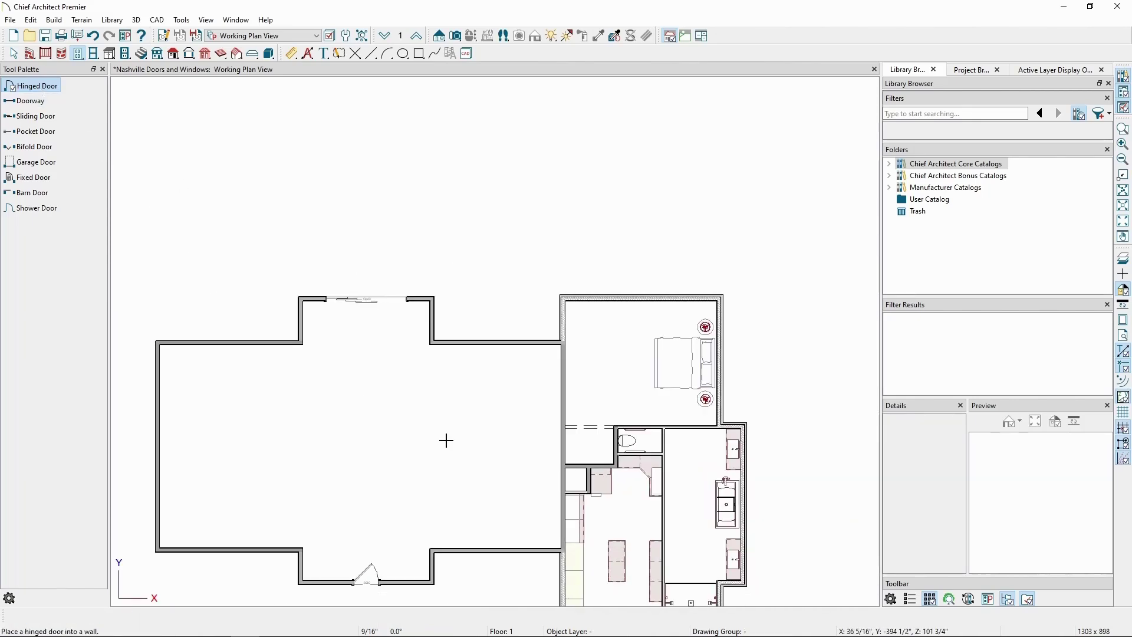
scroll(475, 439, "up", 2)
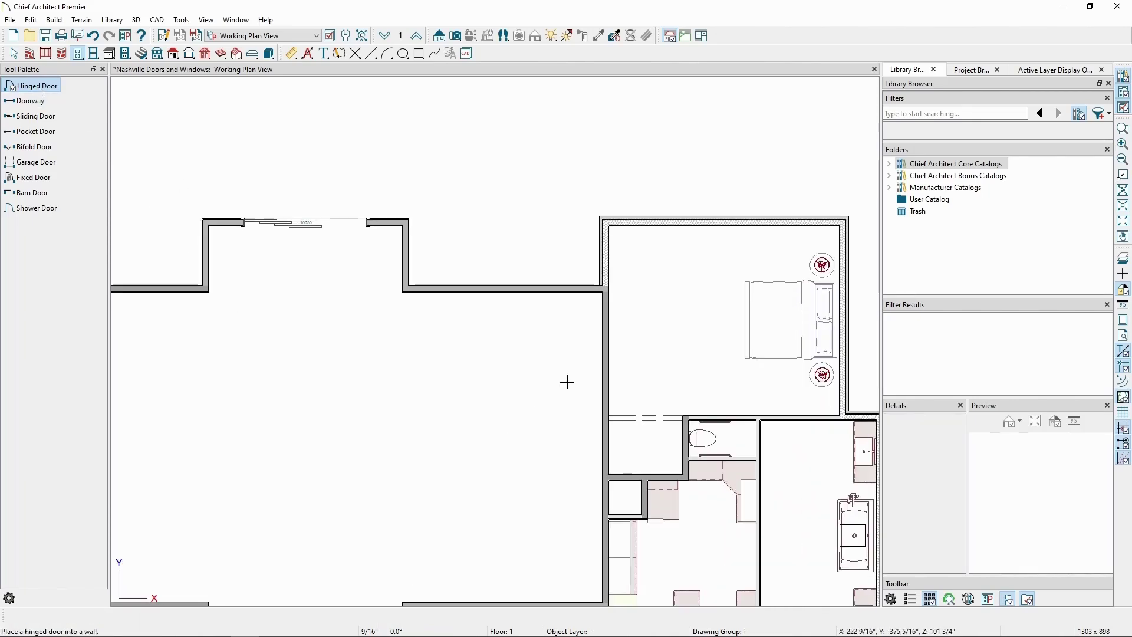
left_click(602, 352)
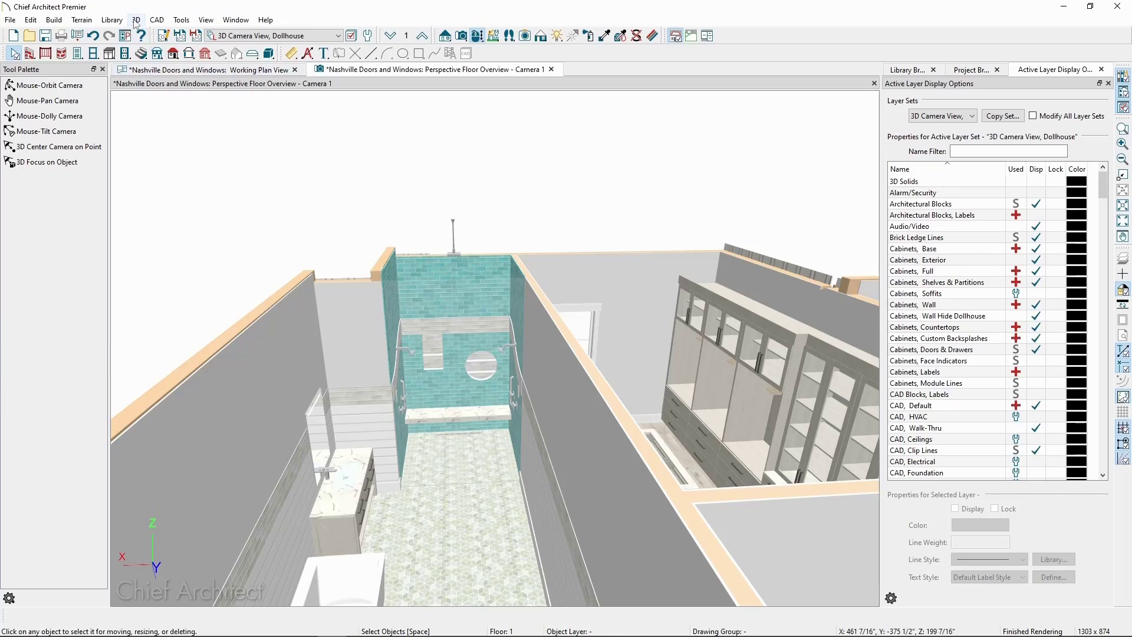
- Change the rendering technique of the bathroom's 3D overview to one with drawn edge lines
left_click(136, 20)
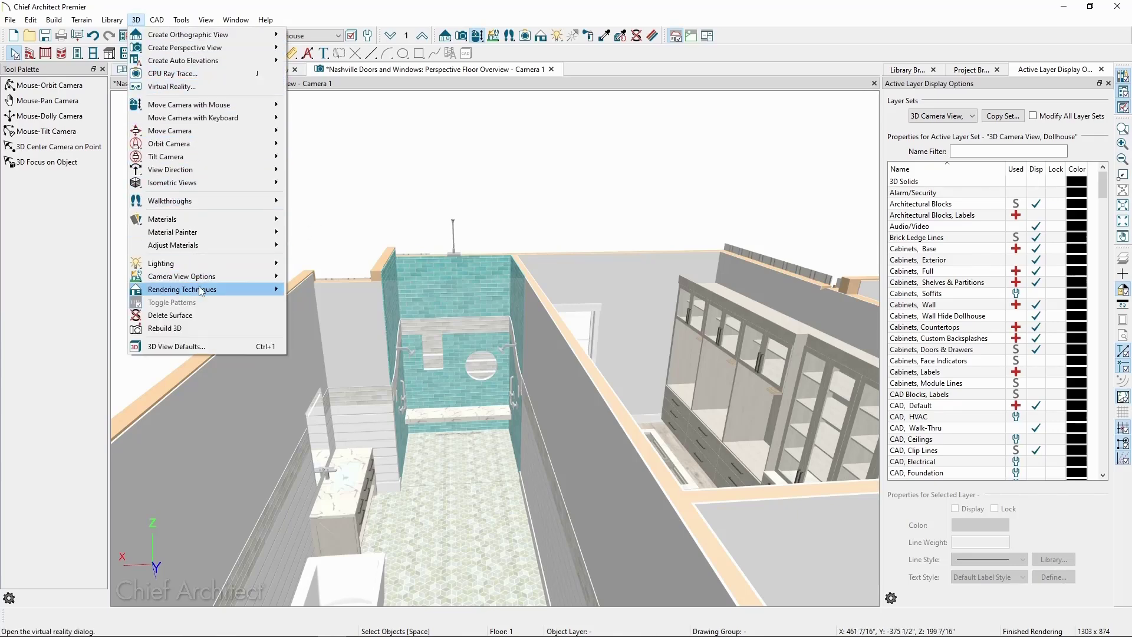
mouse_move(236, 295)
left_click(347, 303)
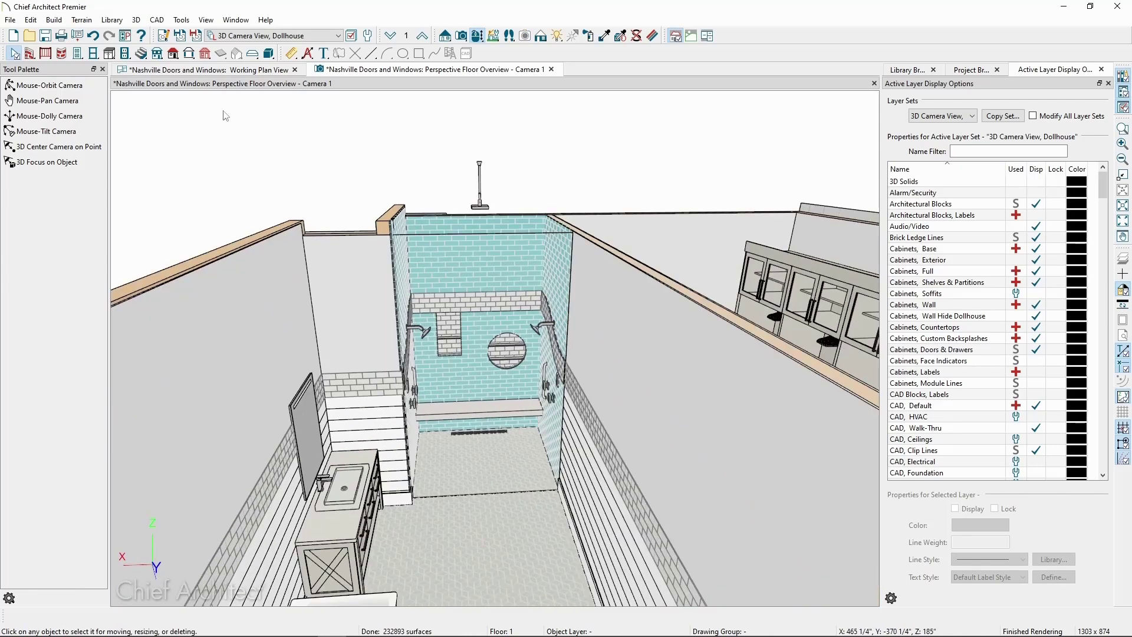
- Place a shower door in the glass wall across the front of the tiled shower
left_click(78, 54)
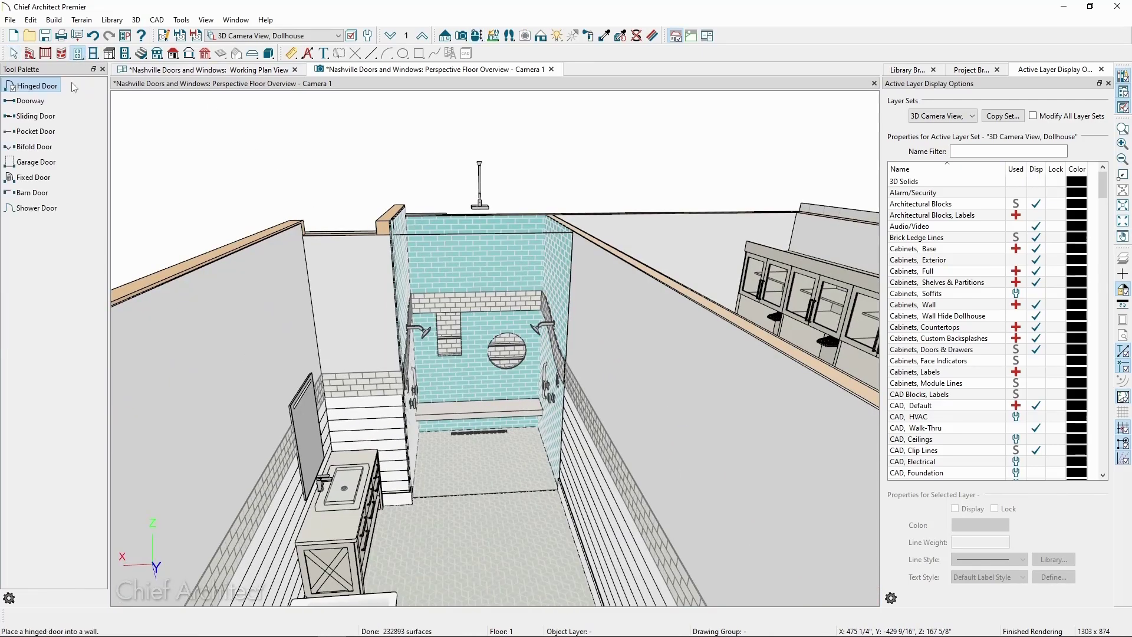
left_click(46, 210)
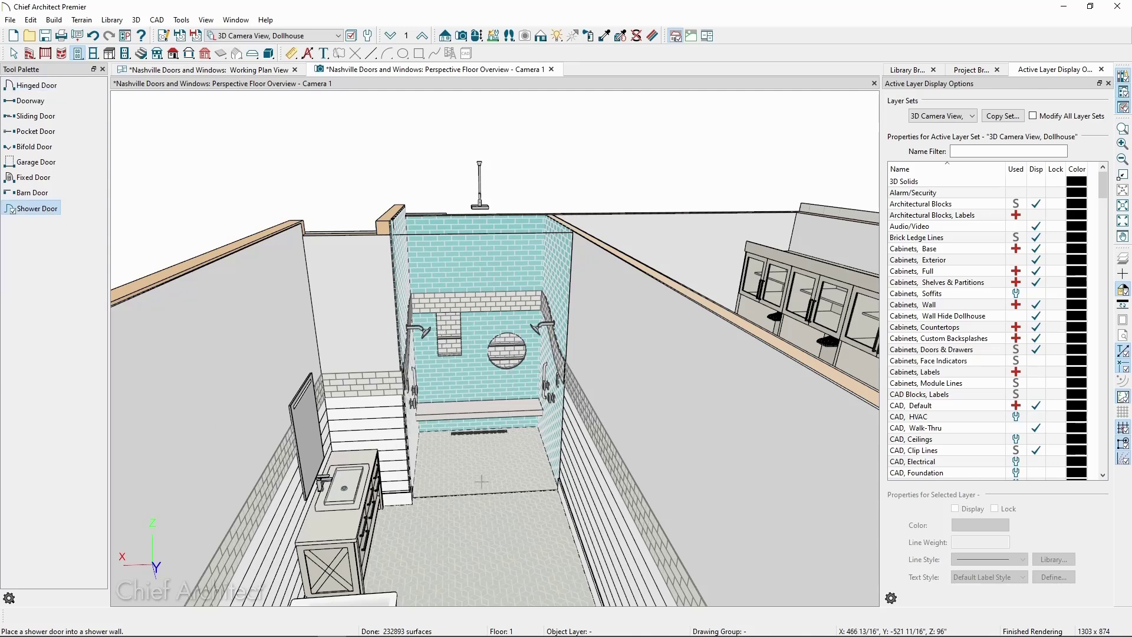
left_click(481, 482)
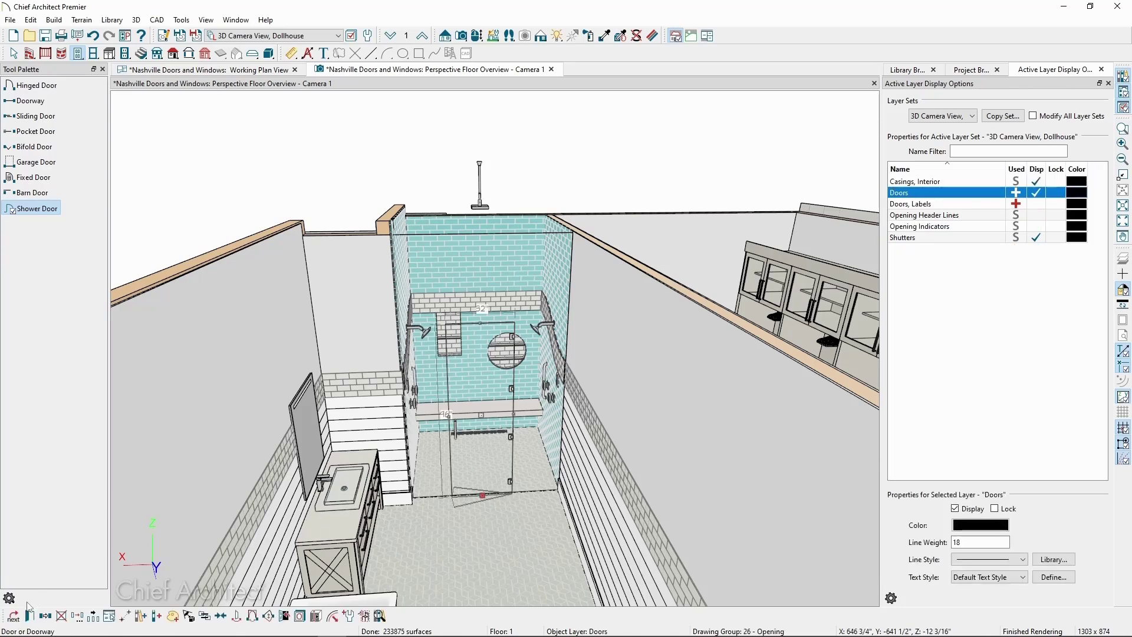
- Open the shower door's specification and try turning off Swings Both Directions before turning it back on
left_click(29, 616)
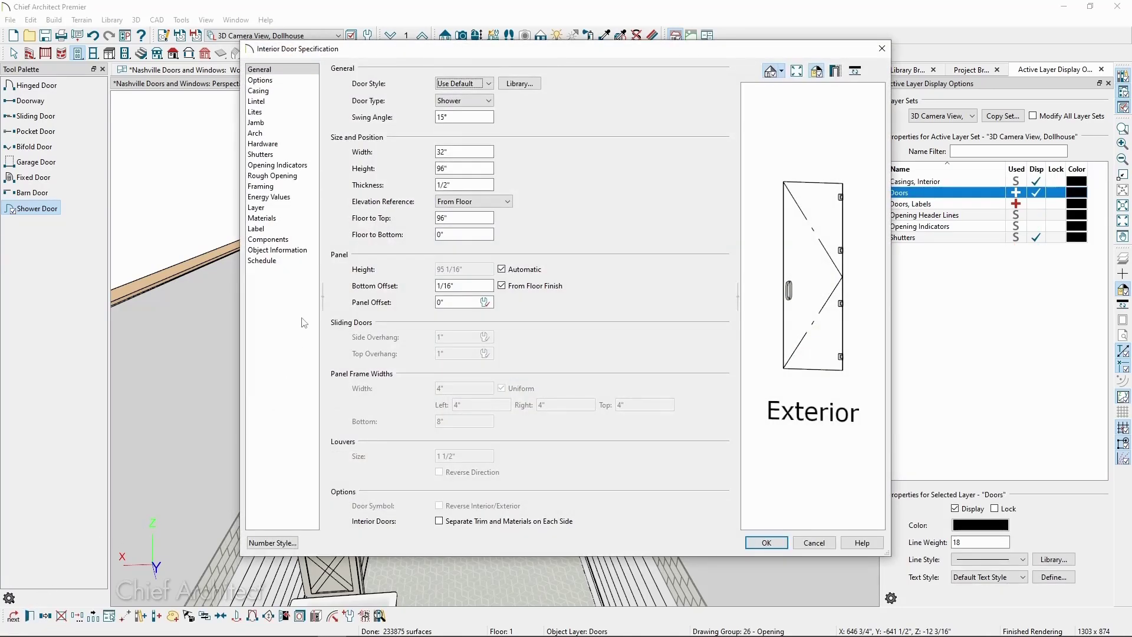
left_click(281, 82)
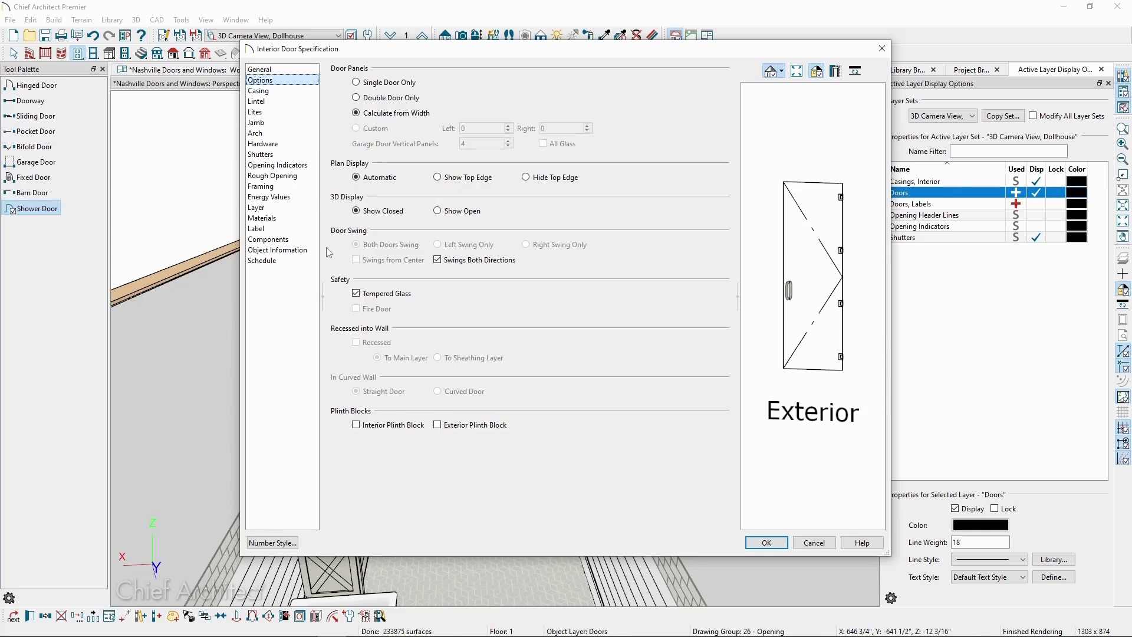
left_click(451, 263)
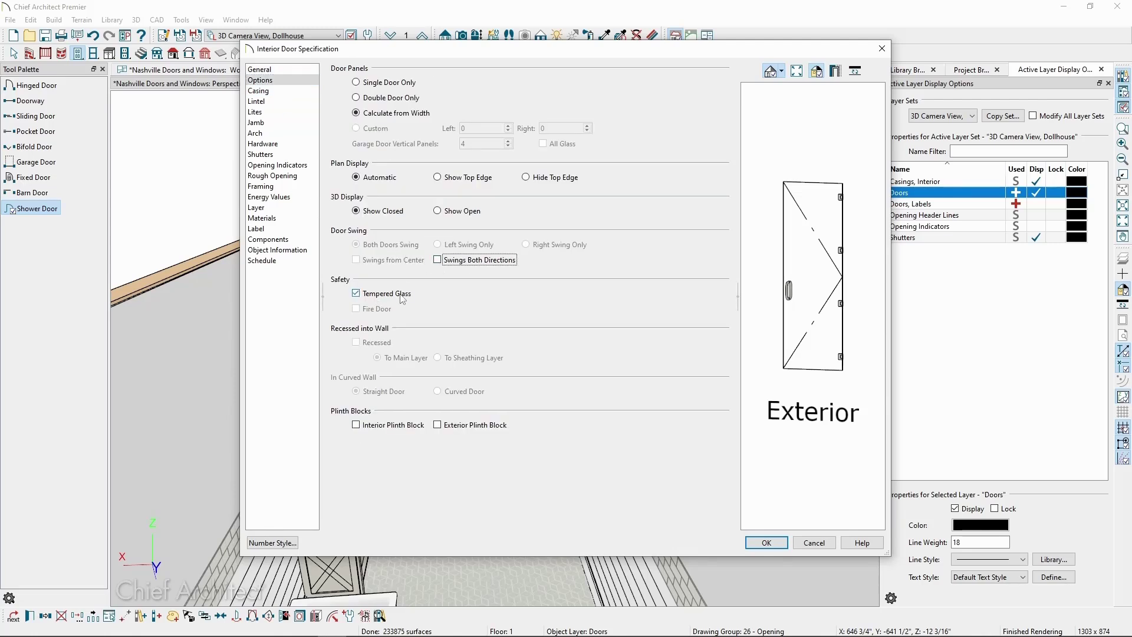
left_click(478, 260)
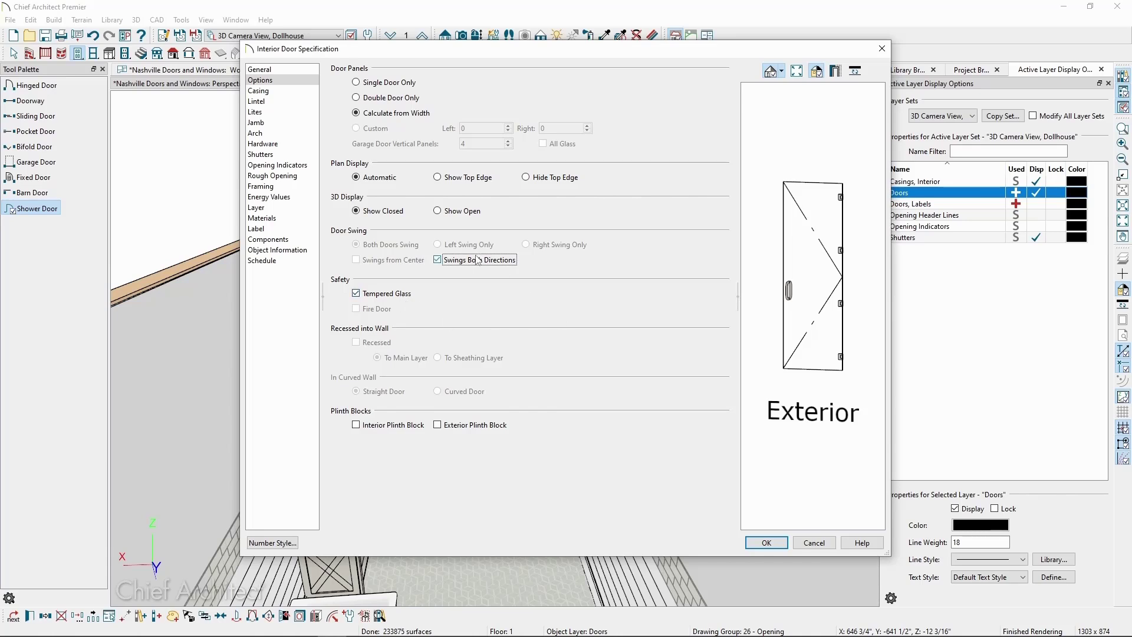
- Review the shower door's handle, lock and hinge settings, keep the default hinges, and accept the specification
left_click(268, 145)
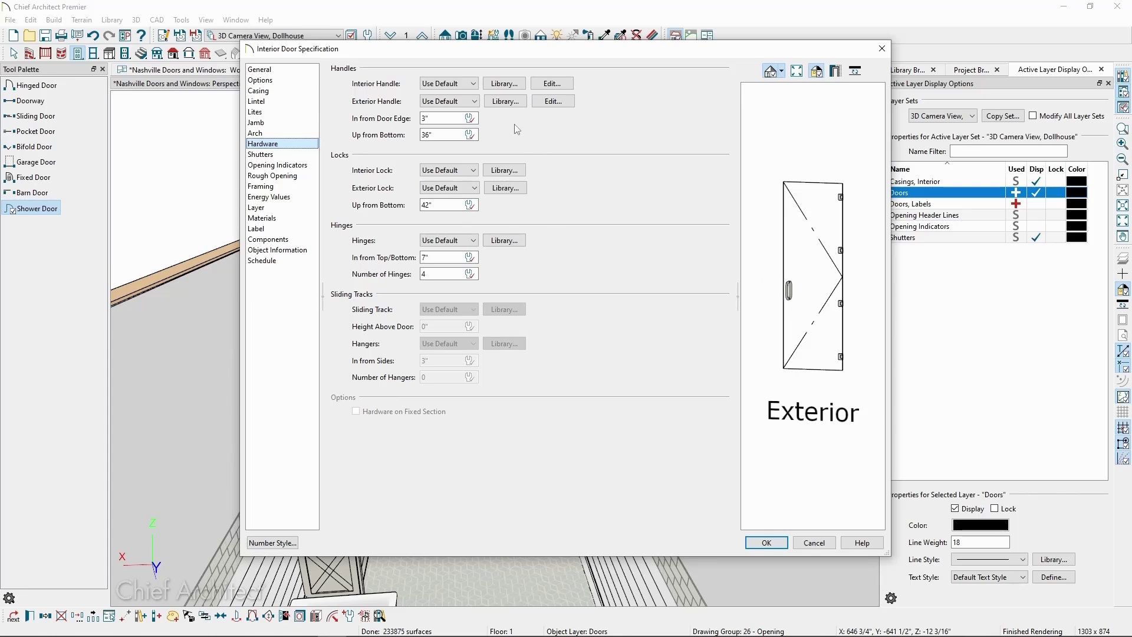
left_click(456, 240)
left_click(457, 240)
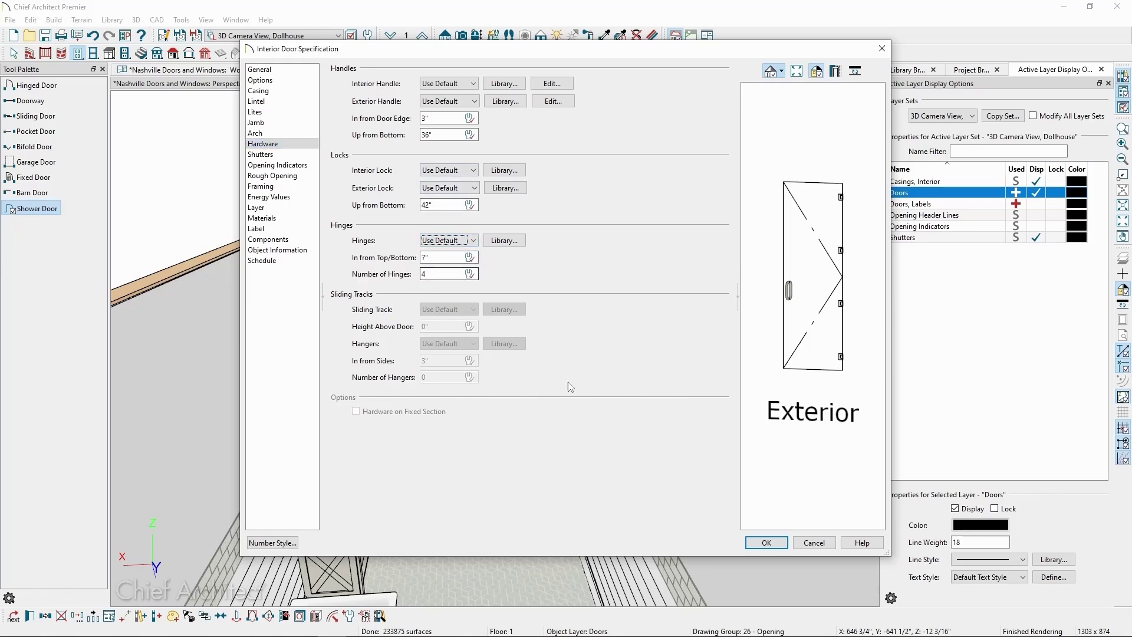
left_click(766, 543)
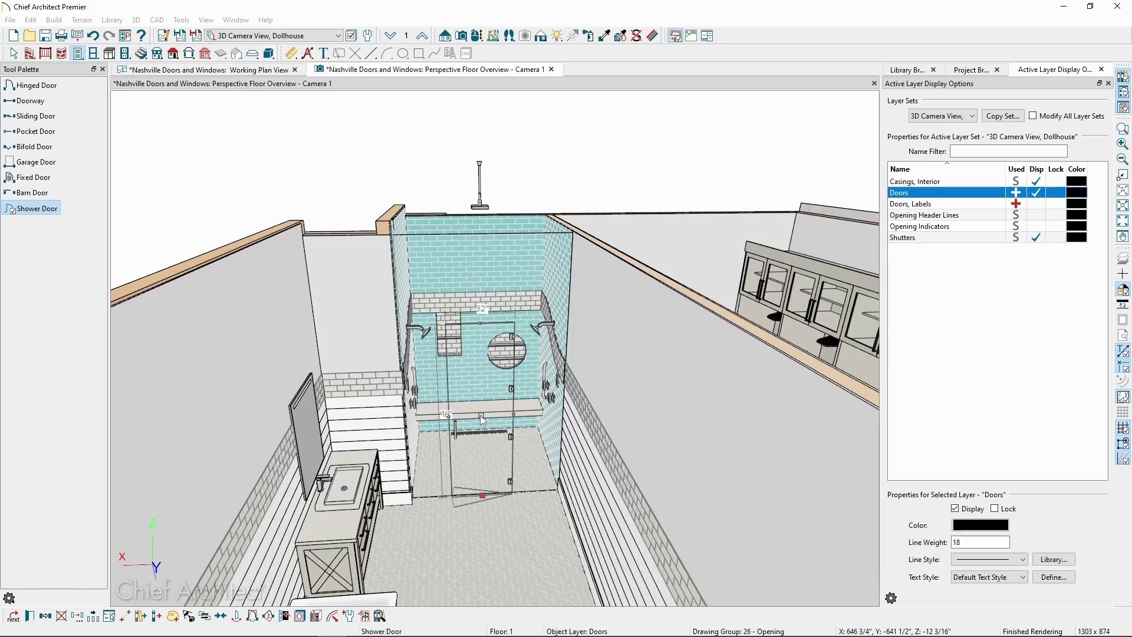
- Move the shower door along the glass wall to the side wall and return it to near the middle
left_click_drag(482, 418, 571, 417)
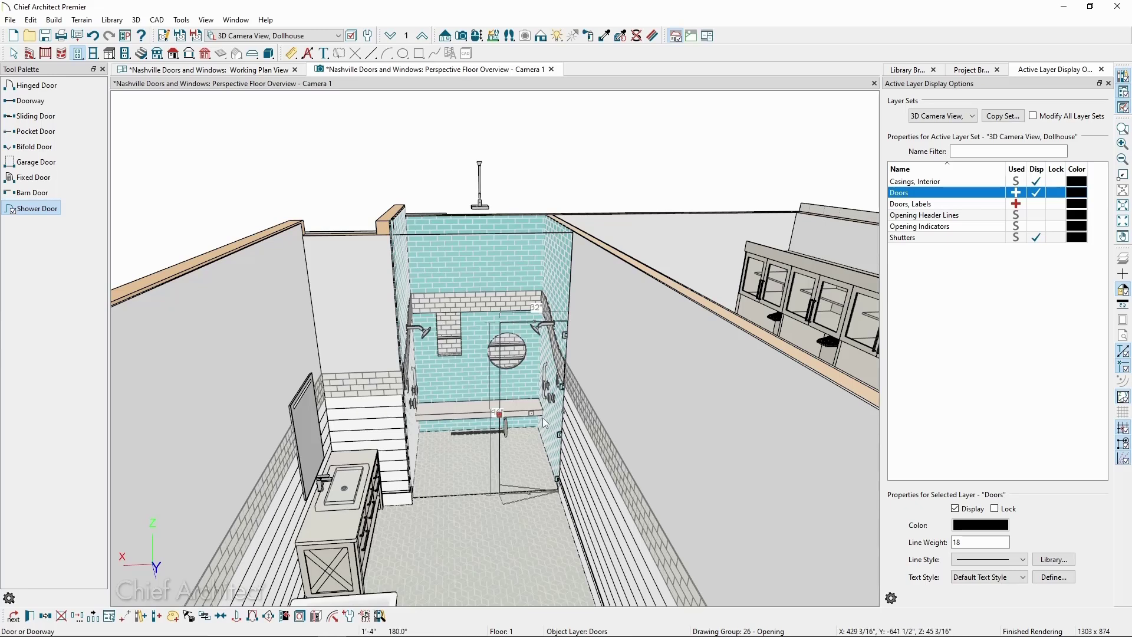
mouse_move(499, 414)
left_mouse_down()
mouse_move(407, 409)
mouse_move(479, 416)
left_mouse_up()
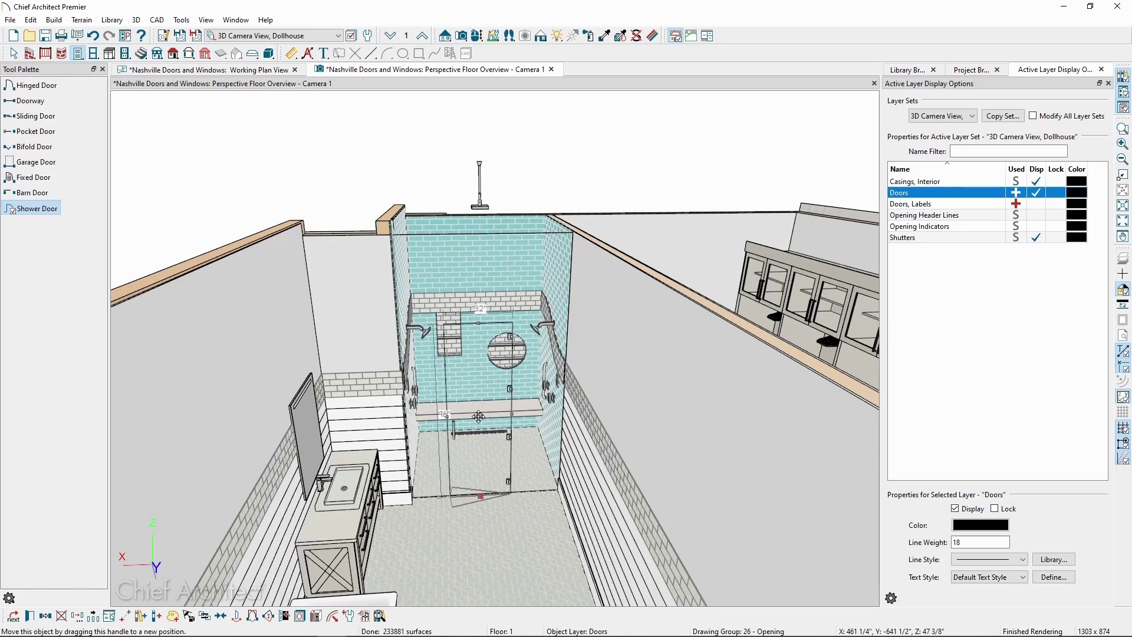
middle_click_drag(478, 417, 505, 390)
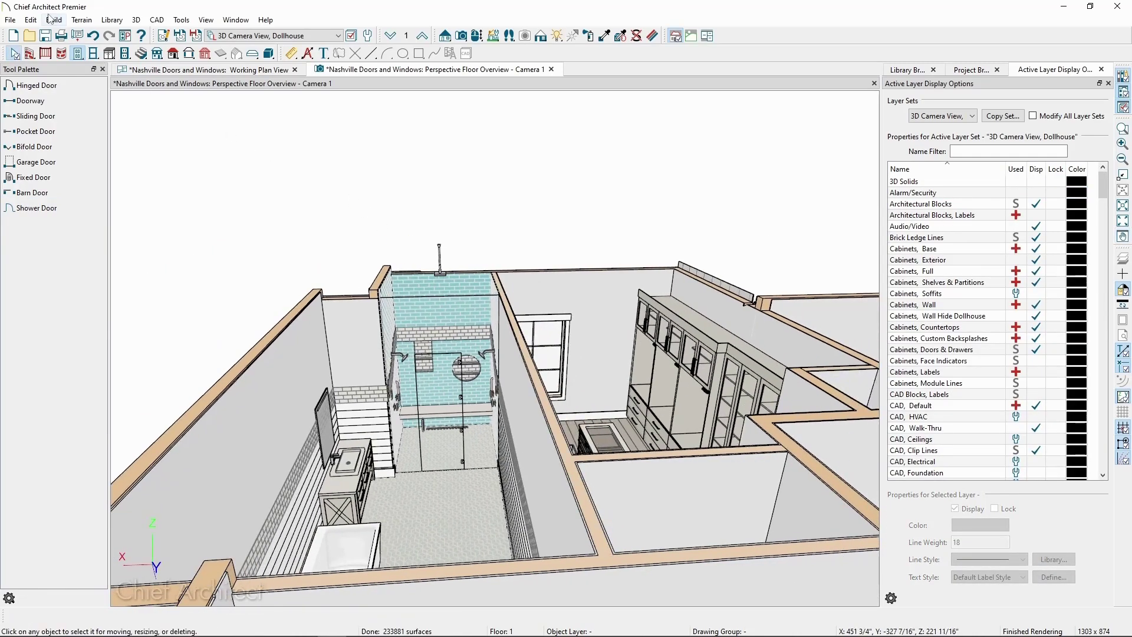
- Place standard windows in the front exterior walls, one in the board-and-batten wall beside the door and one around the corner
left_click(52, 20)
mouse_move(74, 87)
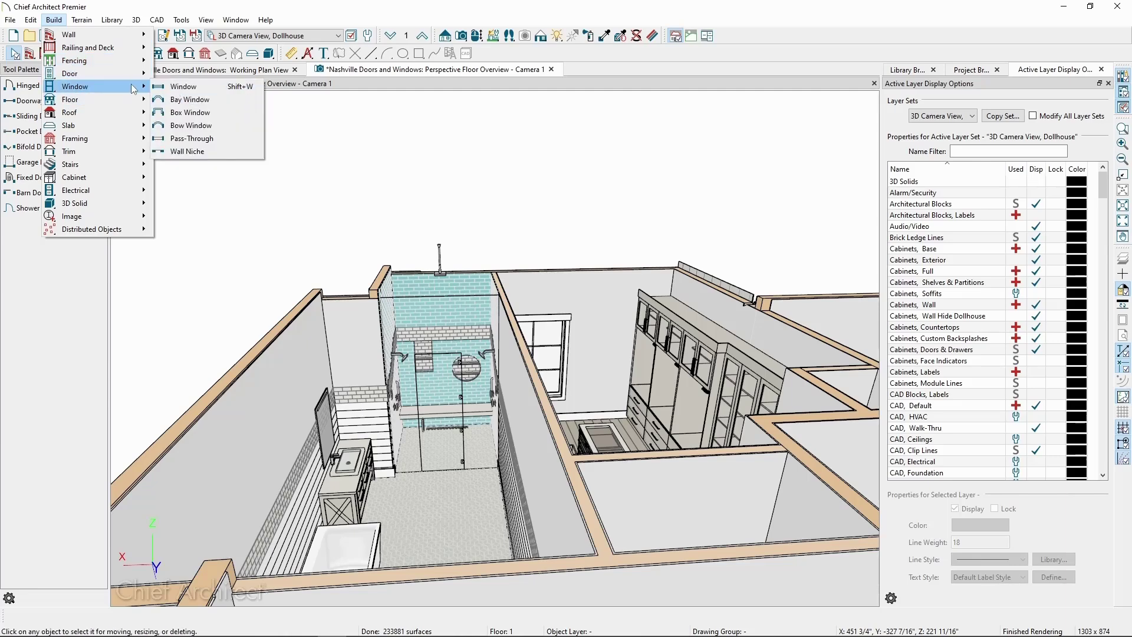
left_click(171, 87)
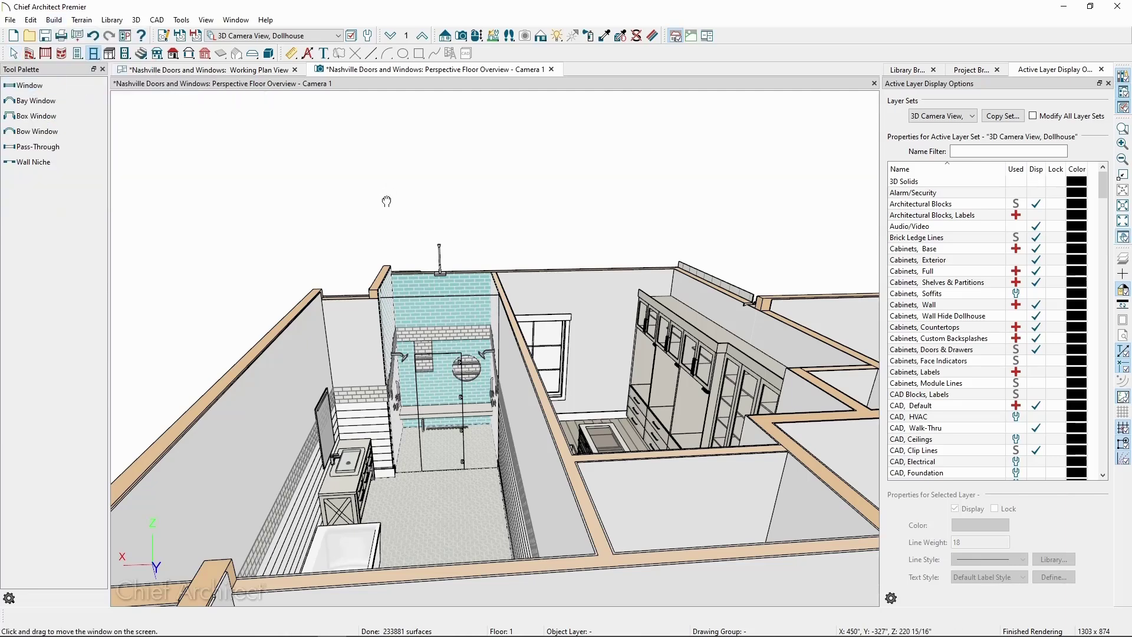
middle_click_drag(412, 295, 477, 371)
left_click(381, 370)
scroll(476, 370, "up", 2)
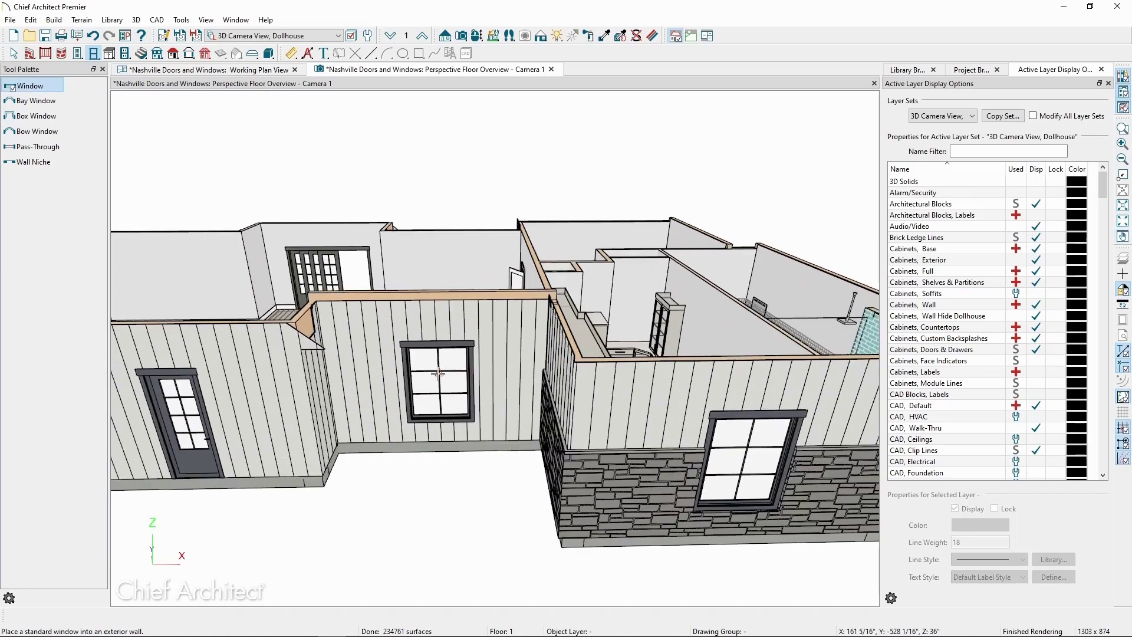
- Open the specification of the window beside the exterior door, check the available window types, and set the width to 60"
left_click(466, 371)
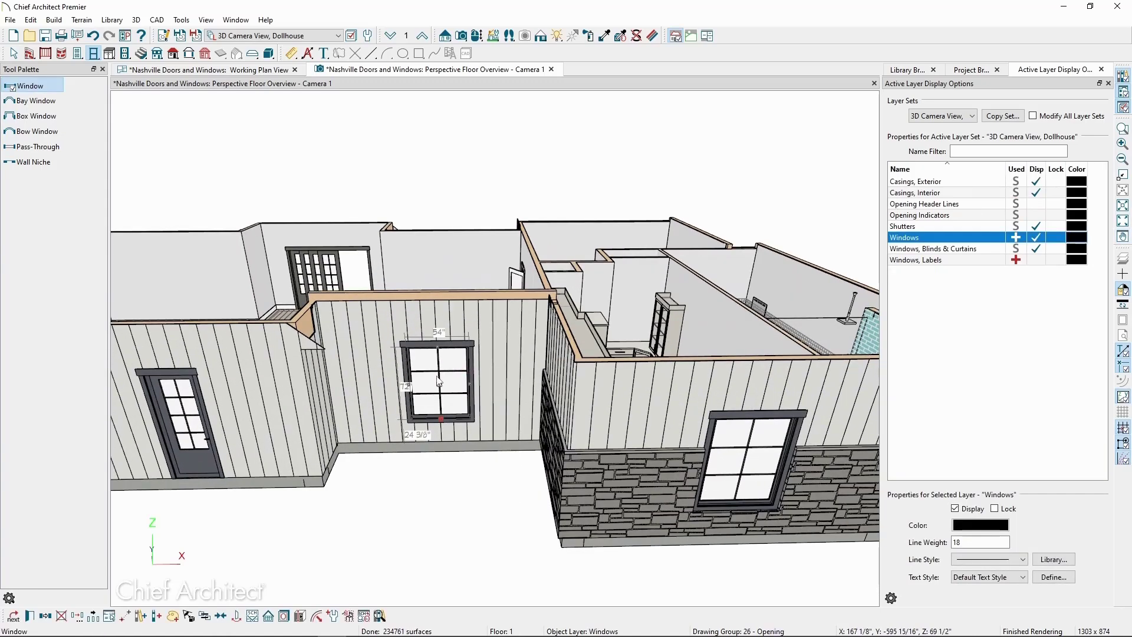
left_click(29, 616)
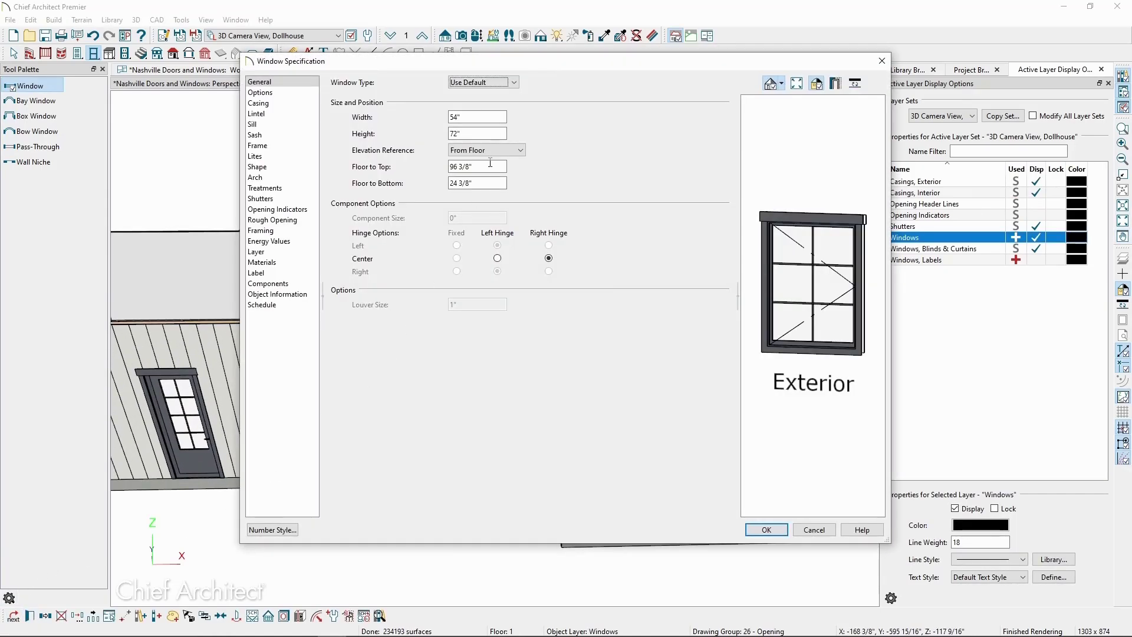
left_click(502, 84)
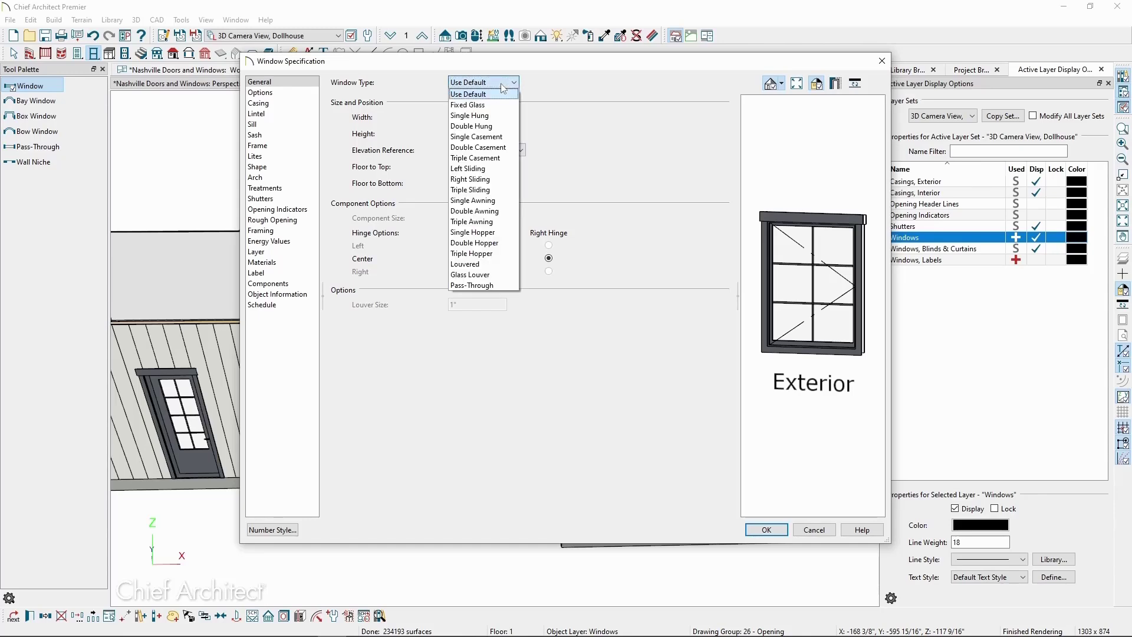
left_click(501, 84)
left_click(456, 116)
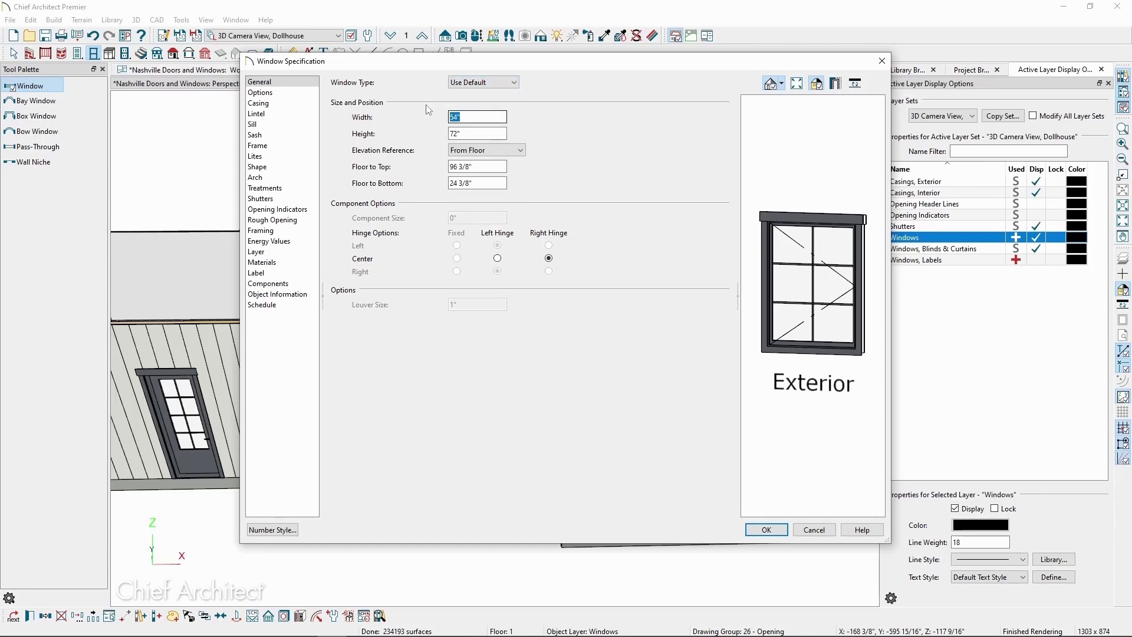
type("7")
type("0")
key("Tab")
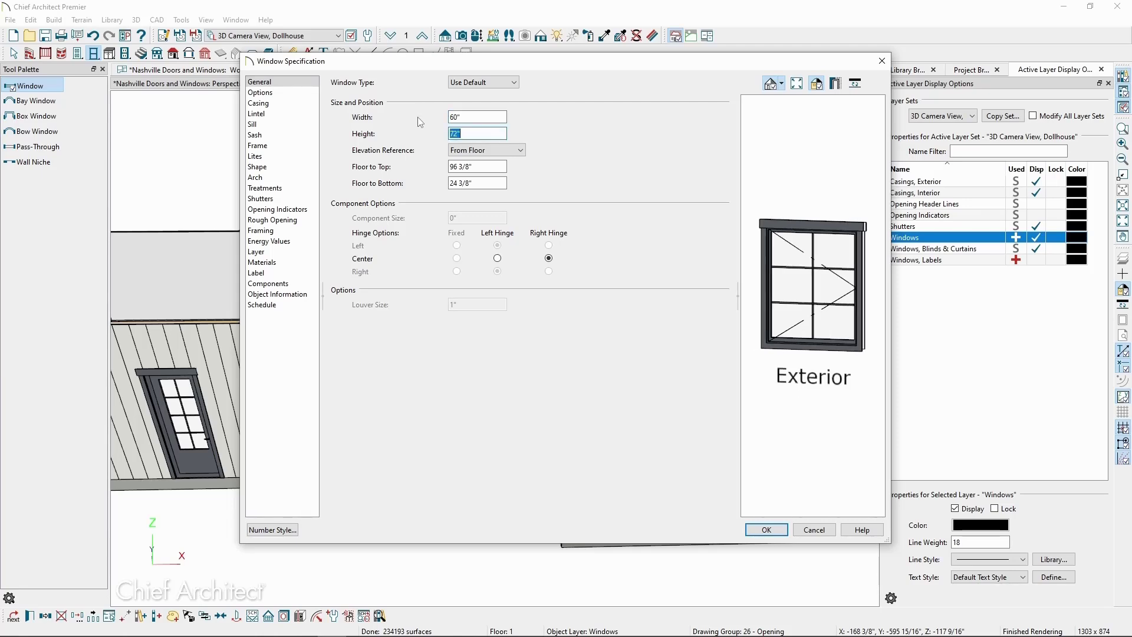
- Review the window's options, casing, lintel and sill settings without changes and accept the specification
left_click(289, 98)
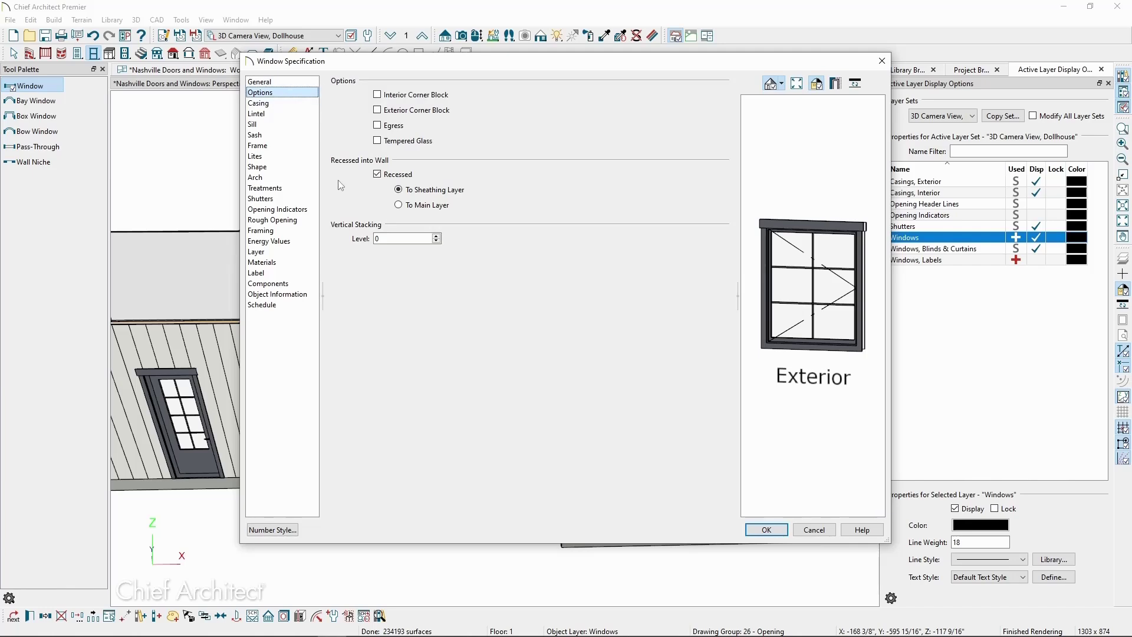
left_click(298, 105)
left_click(297, 114)
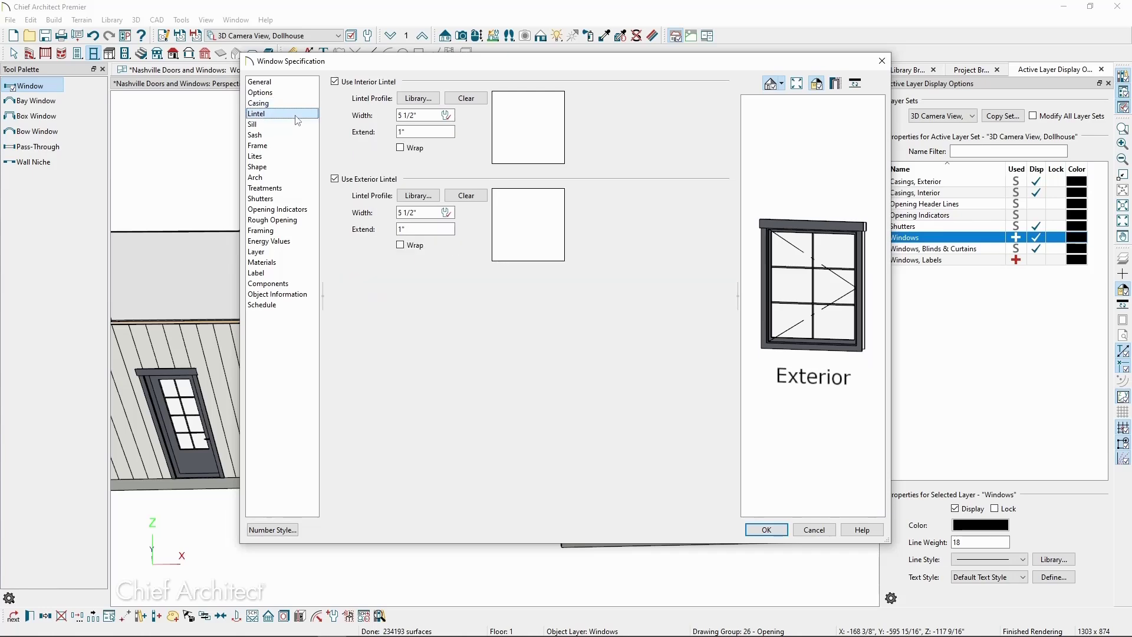
left_click(298, 125)
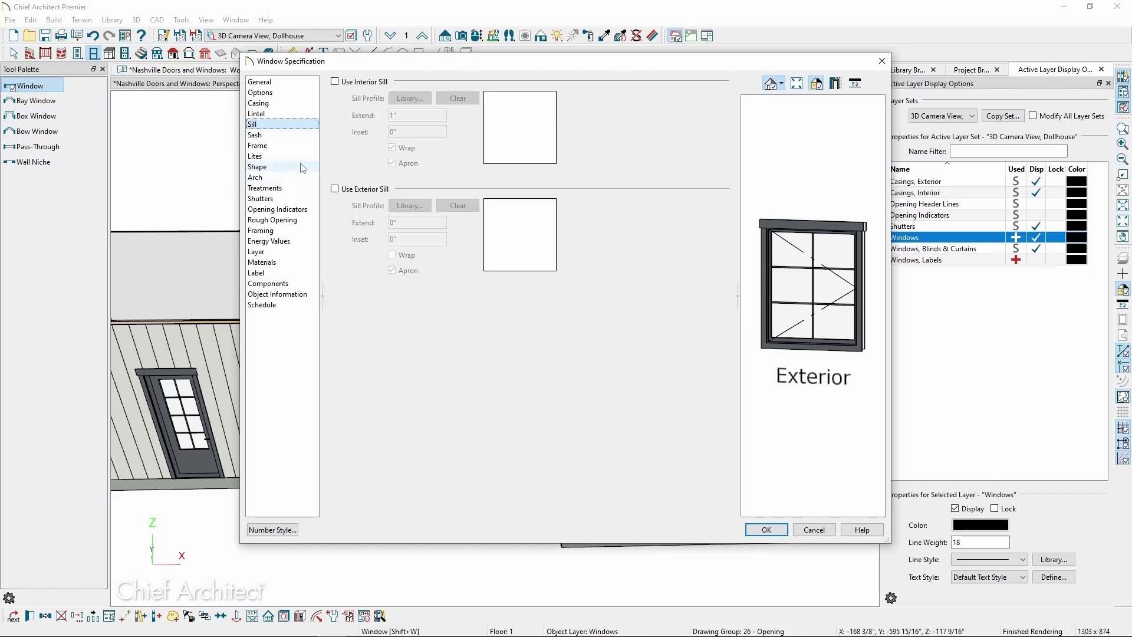
left_click(766, 530)
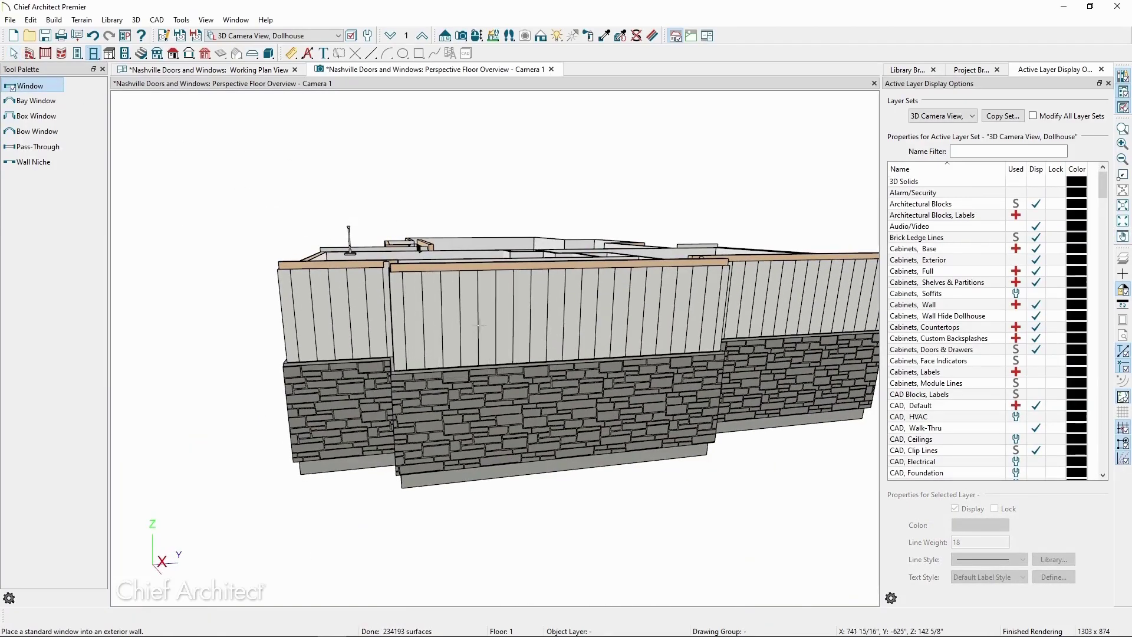
- Place a window in the siding above the stone on the side wall and set its width and height to 30"
left_click(480, 325)
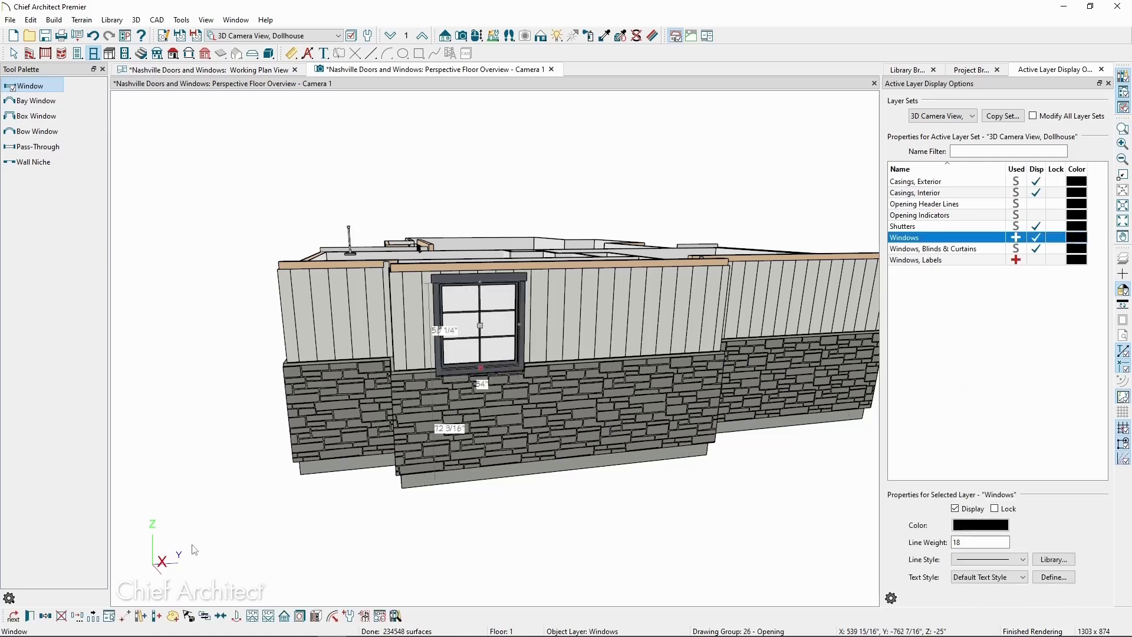
left_click(28, 617)
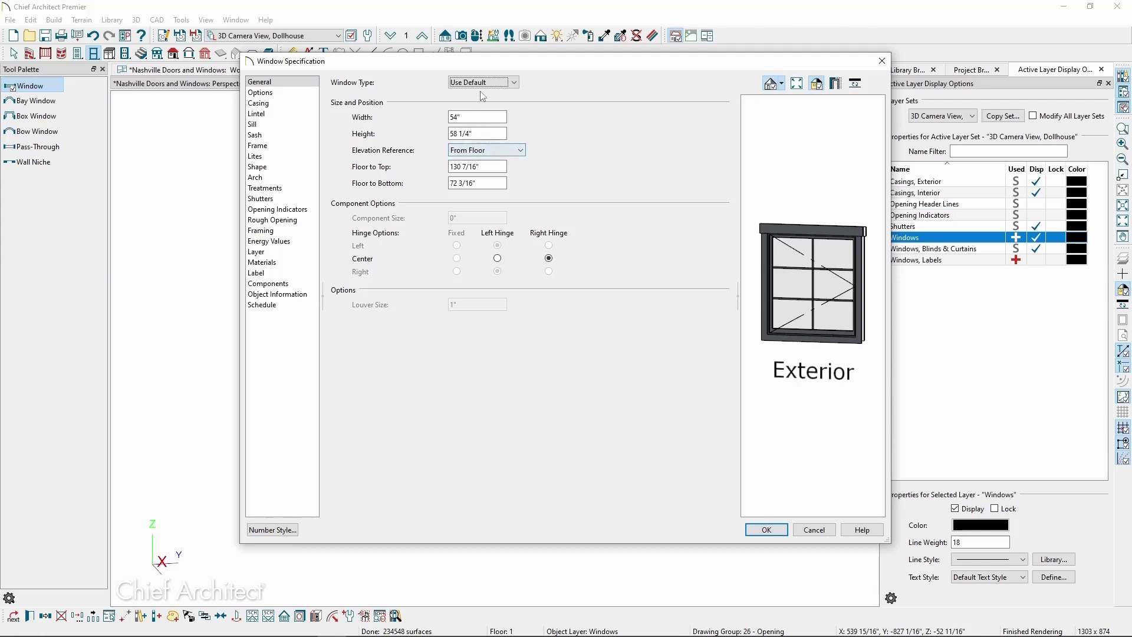
left_click(470, 115)
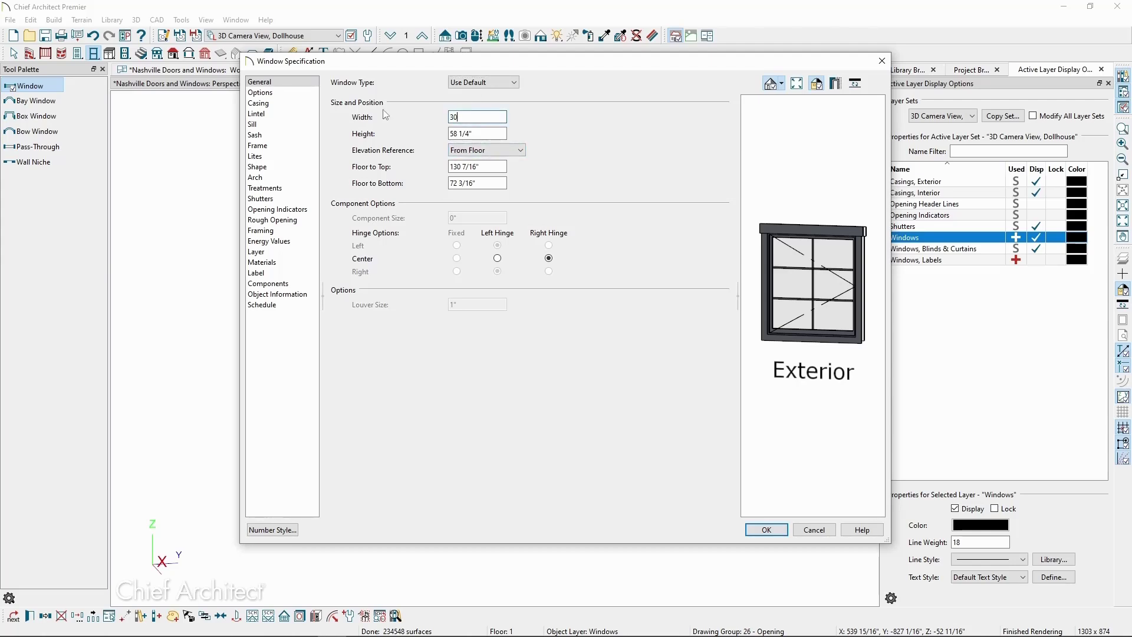
key("Tab")
type("30")
key("Tab")
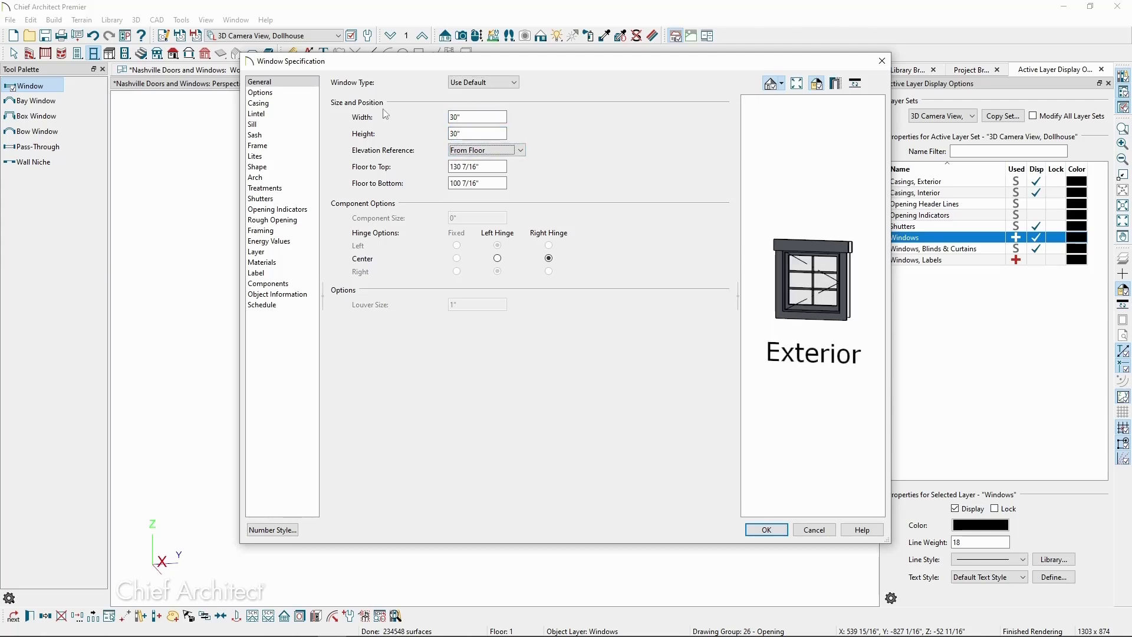
- Make the small side-wall window Fixed Glass with 2 vertical lites and accept the specification
left_click(469, 83)
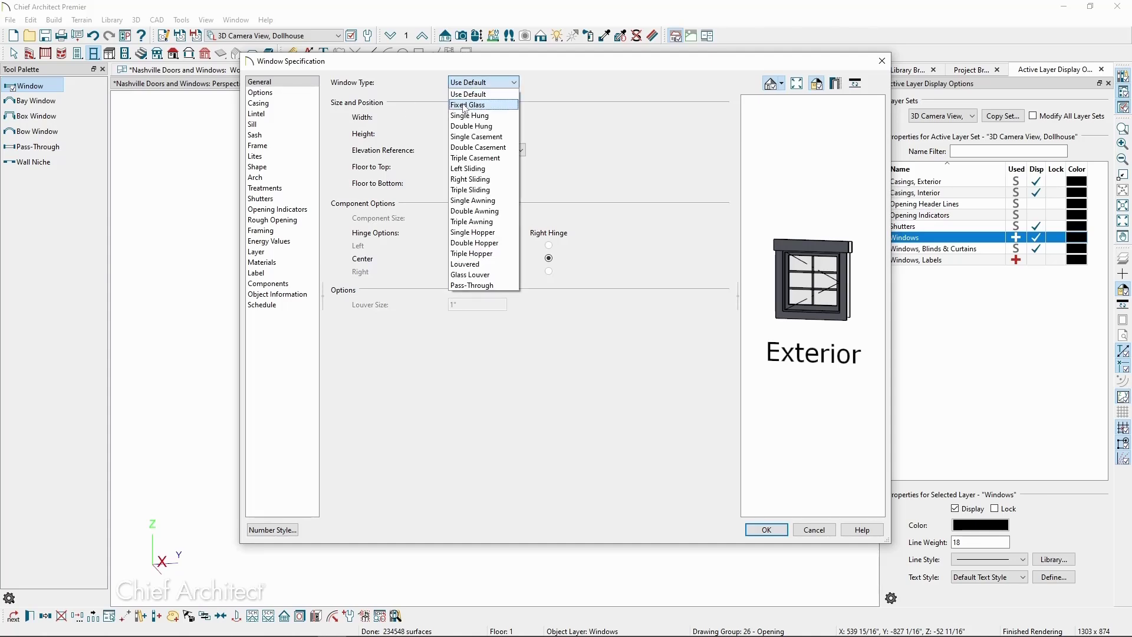
left_click(467, 105)
left_click(275, 157)
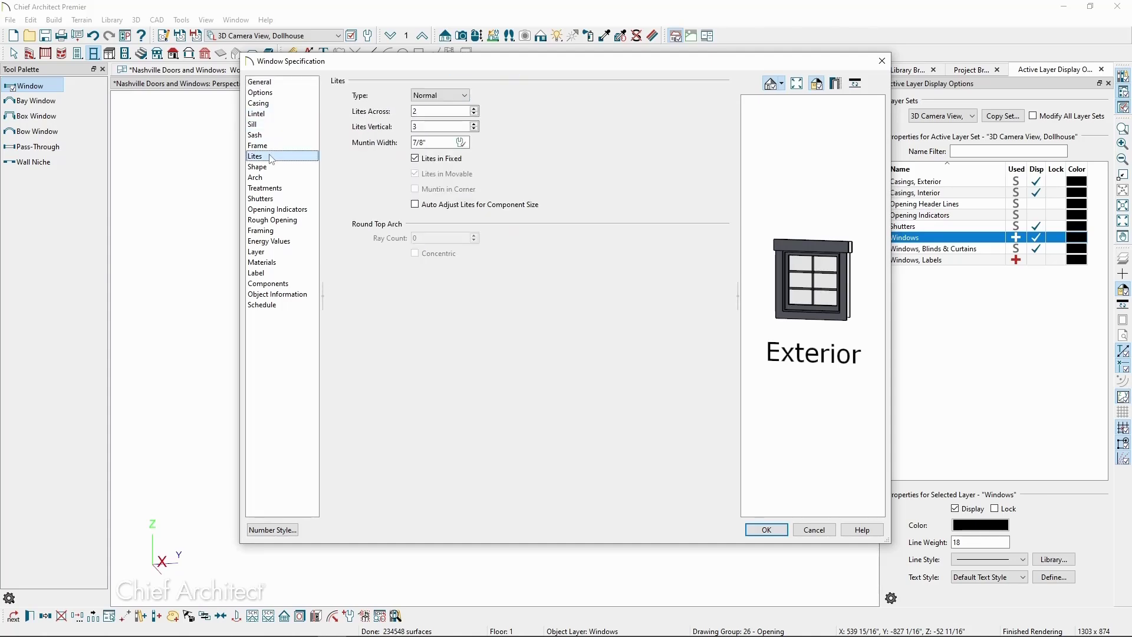
left_click(475, 129)
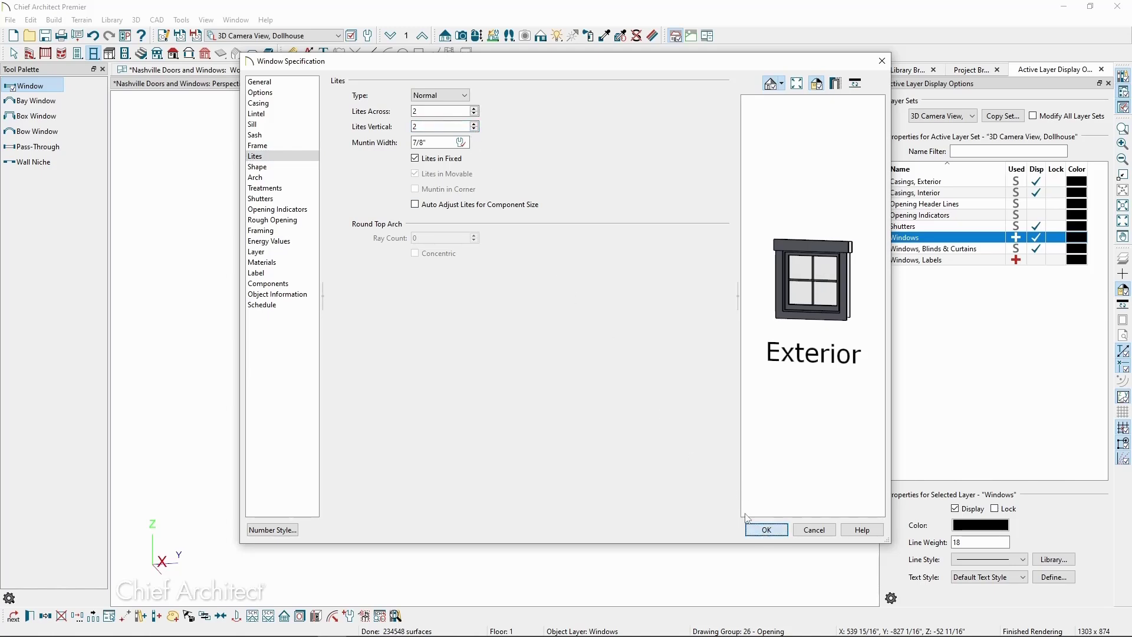
left_click(764, 529)
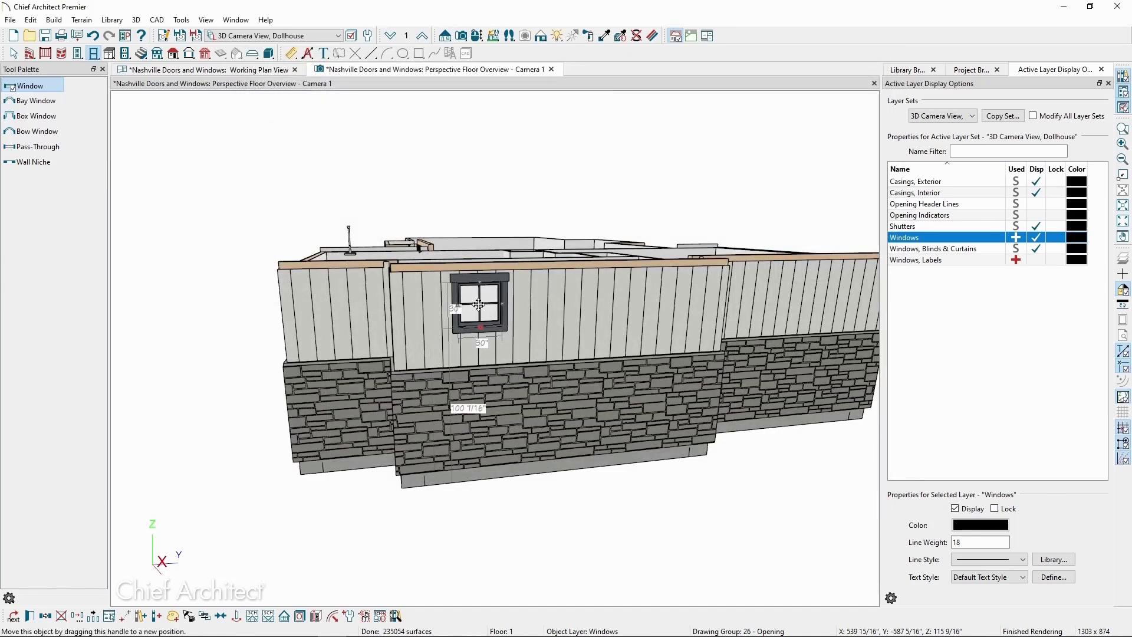
- Lower the small window 6" and multiple-copy it along the wall at a 32" offset to form a row of three
left_click_drag(478, 306, 481, 314)
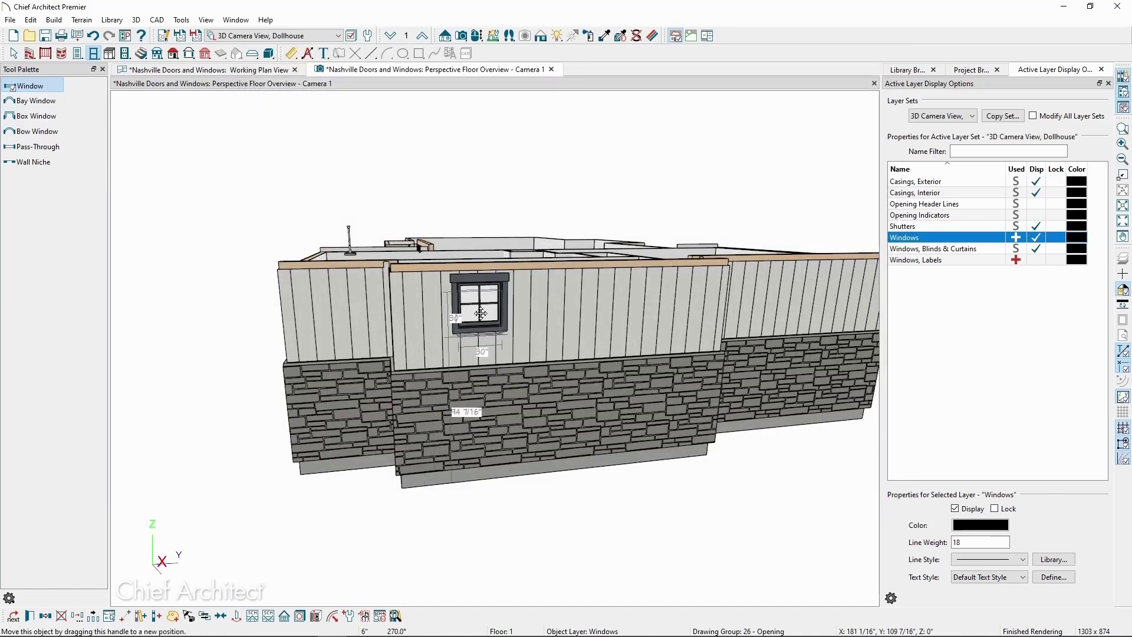
left_click(93, 617)
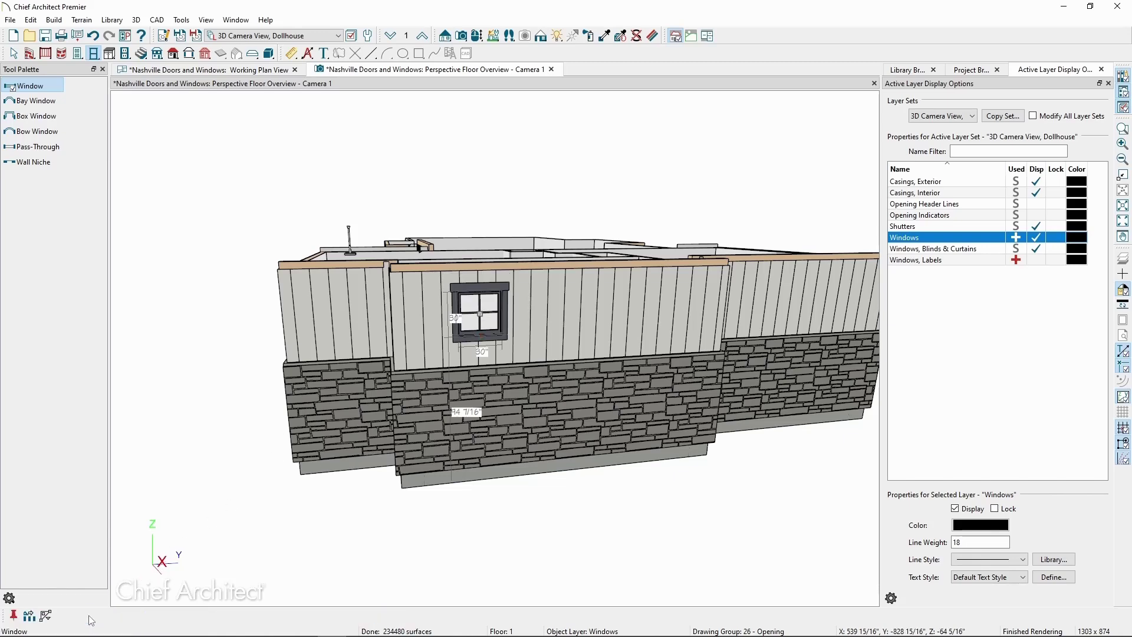
left_click(28, 617)
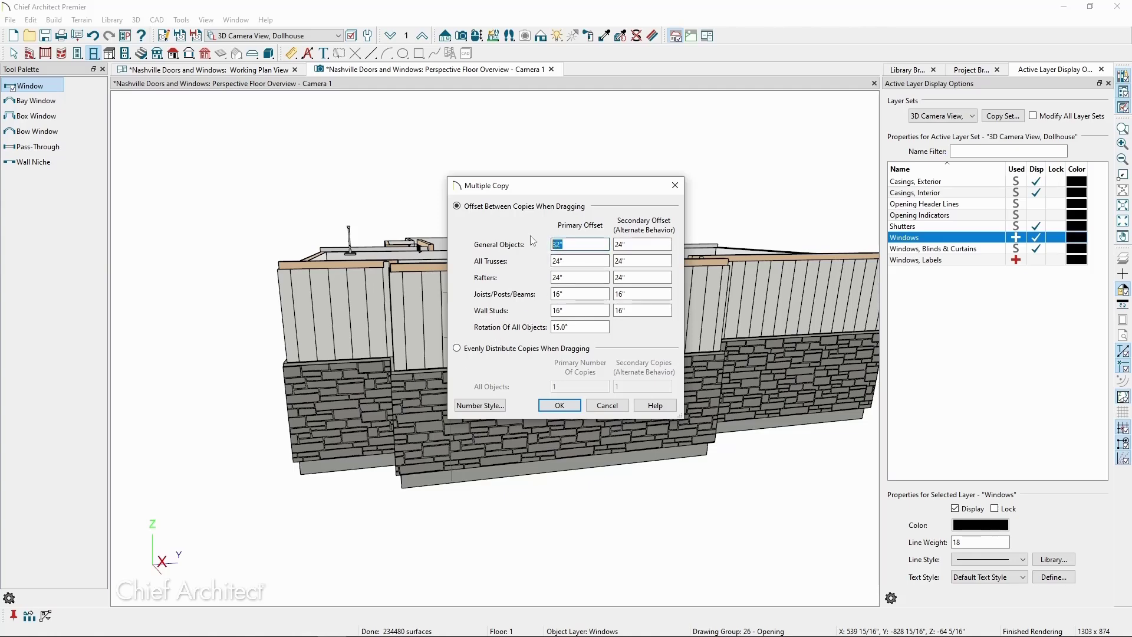
type("36")
left_click(559, 405)
left_click_drag(484, 319, 590, 322)
key("Escape")
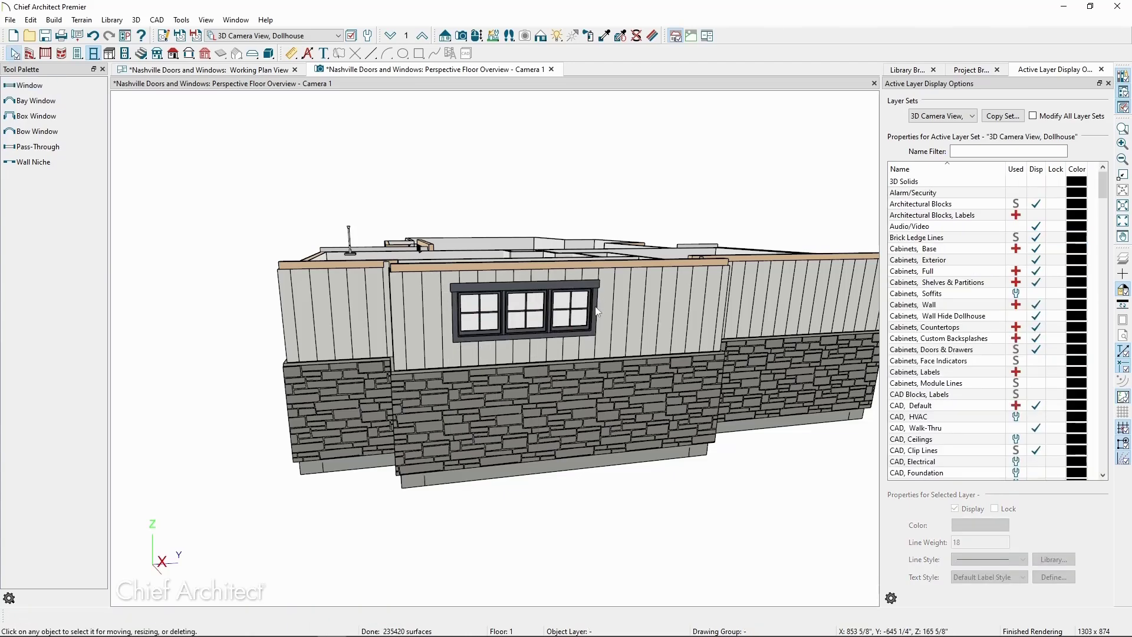
- Combine the three small windows into a mulled unit and move it along the wall toward the middle
left_click(581, 315)
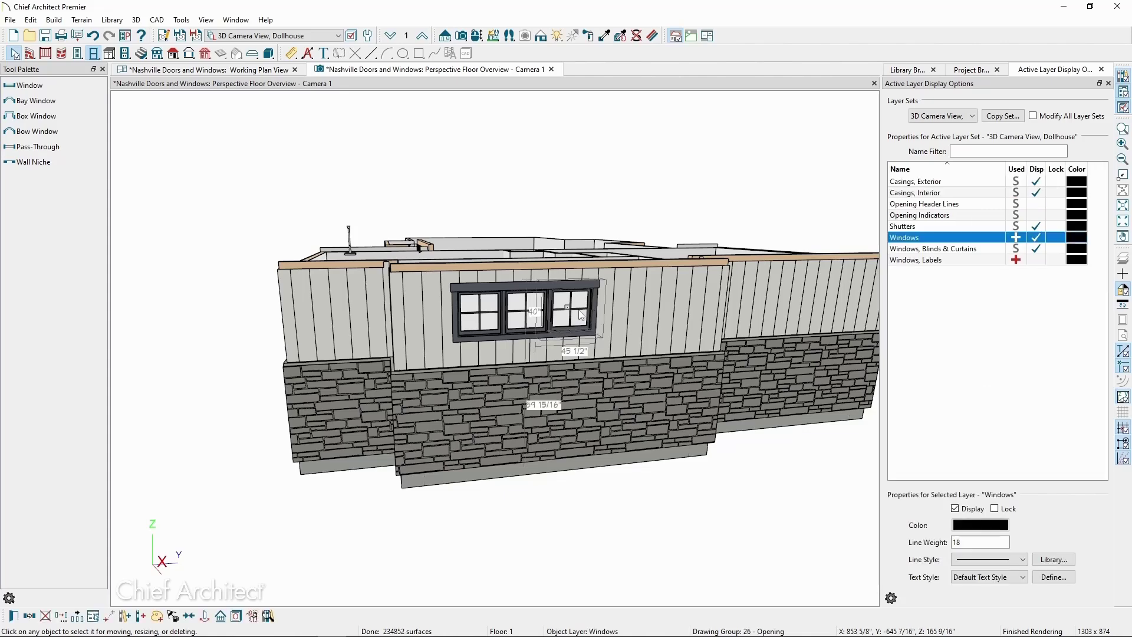
left_click(525, 319, "shift")
left_click(478, 318, "shift")
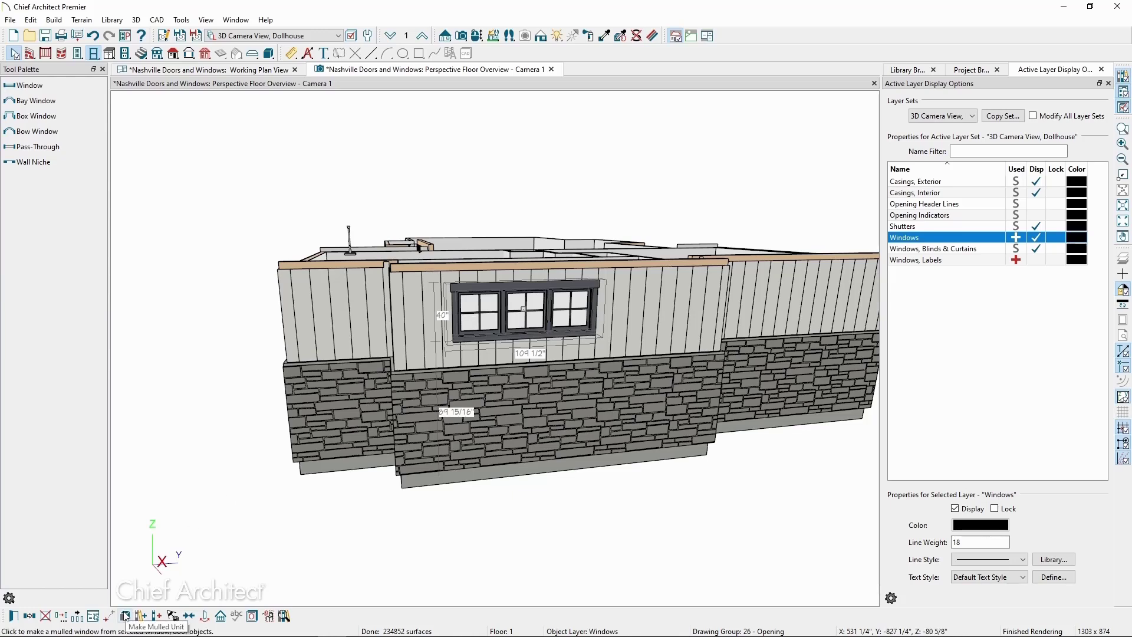
left_click(126, 616)
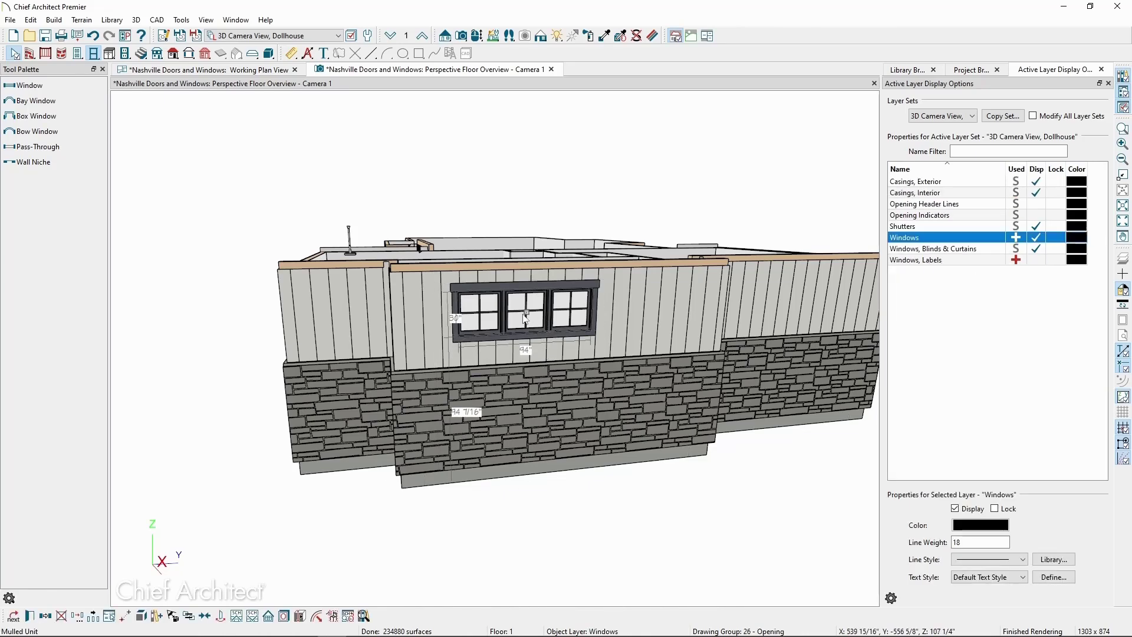
left_click_drag(524, 313, 573, 315)
- Copy the mulled window unit into the siding of the adjoining recessed wall
middle_click_drag(626, 455, 439, 438)
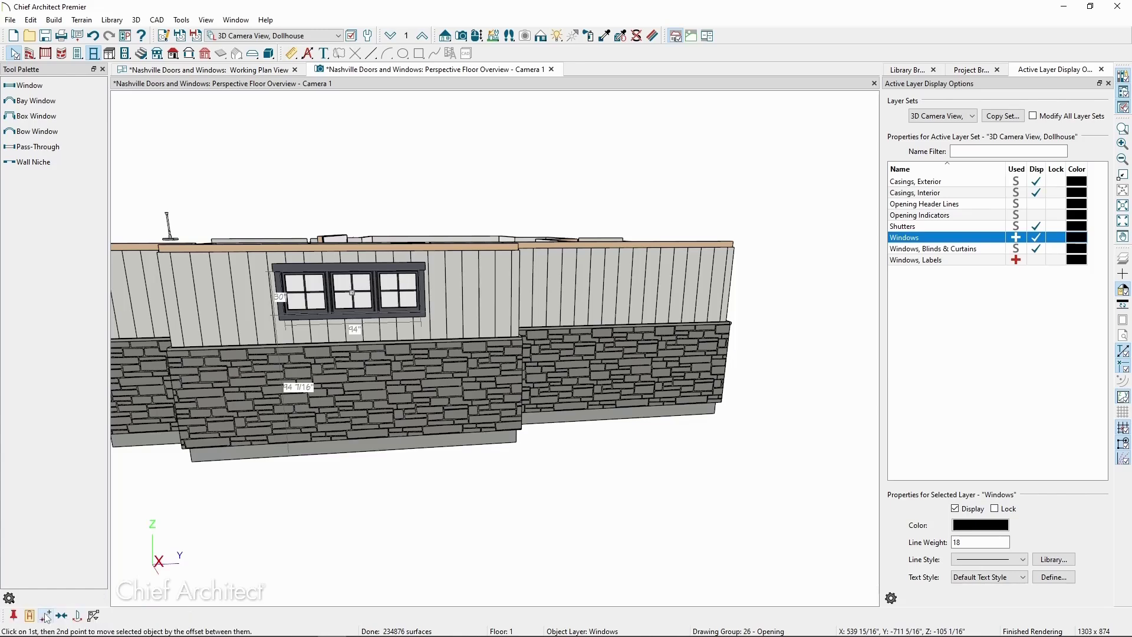
key("Escape")
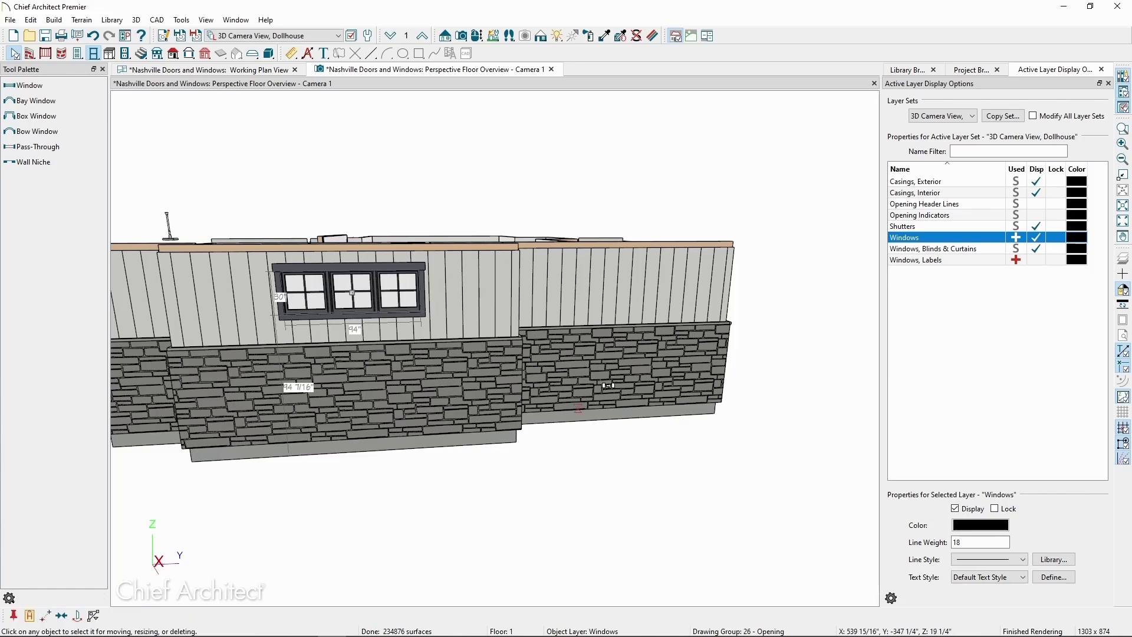
left_click(633, 294)
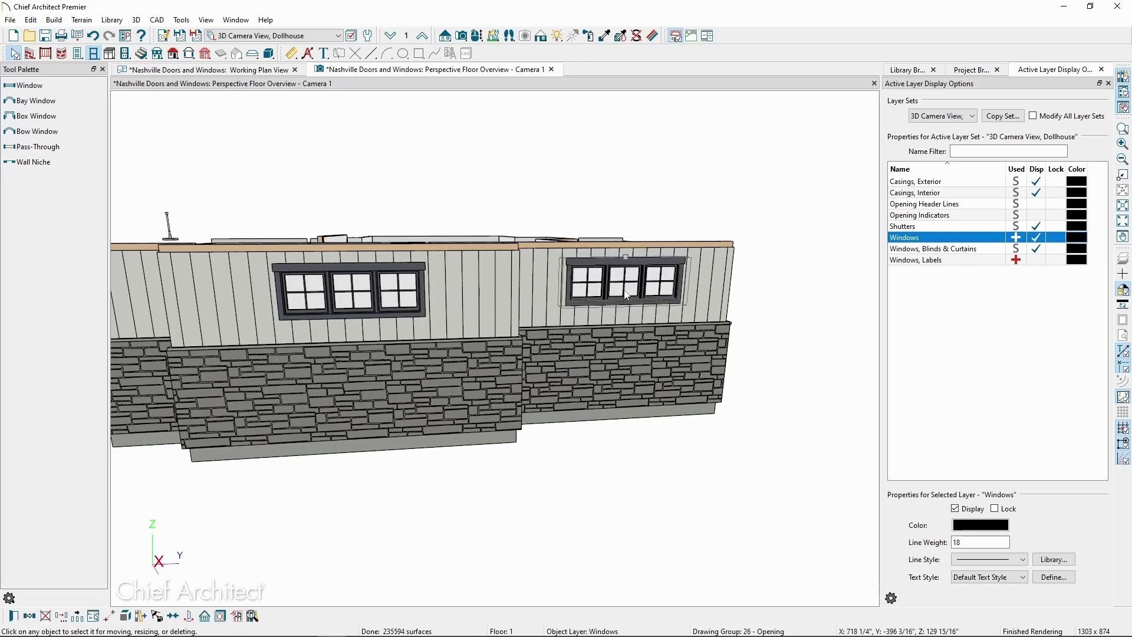
key("Escape")
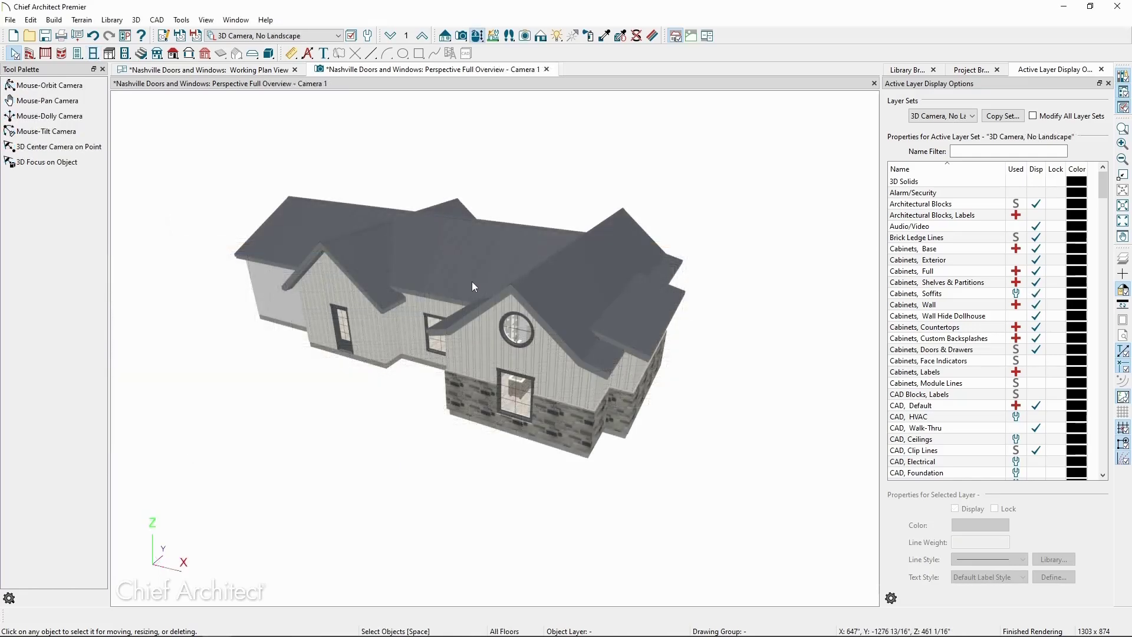
- Place a standard window in the front gable wall above the exterior door
key("Left")
left_click(93, 53)
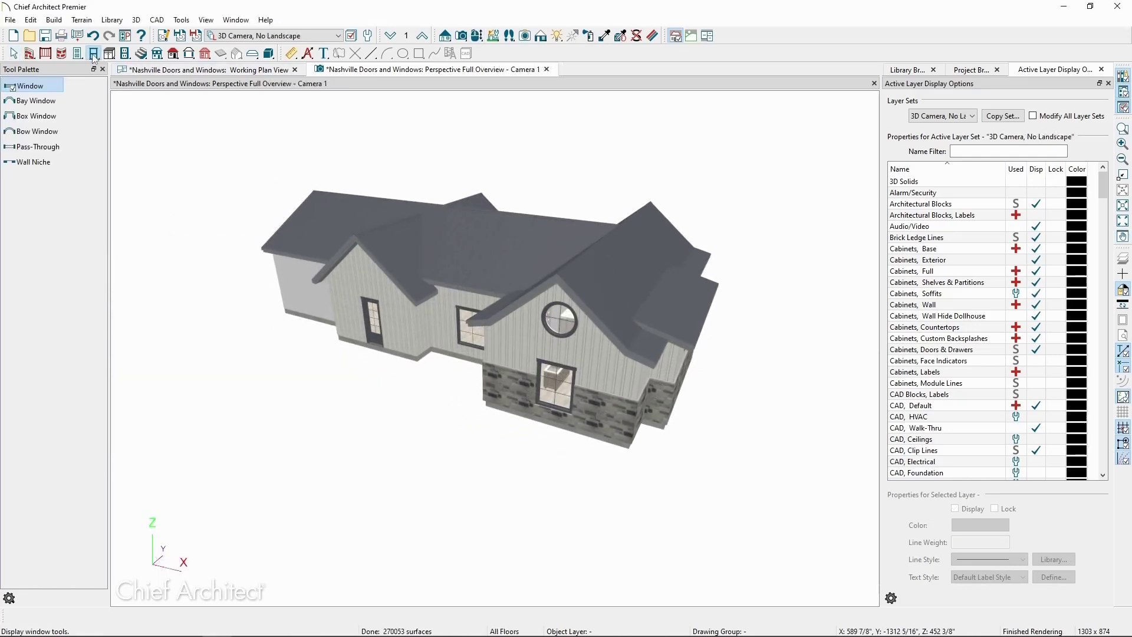
scroll(345, 285, "up", 1)
scroll(345, 285, "up", 2)
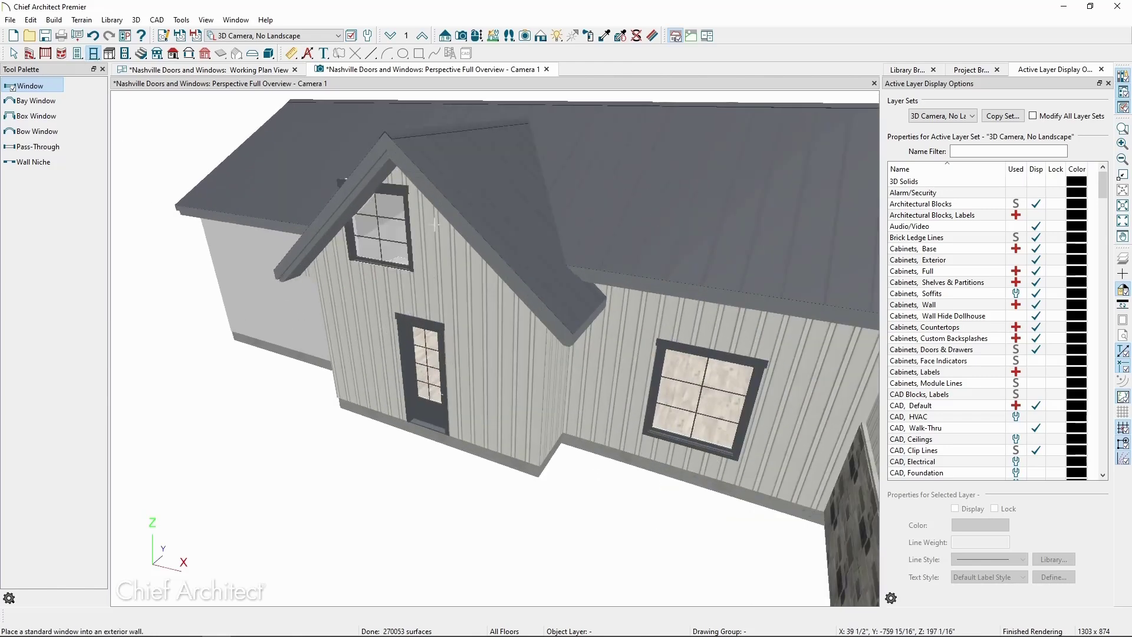
scroll(435, 224, "down", 3)
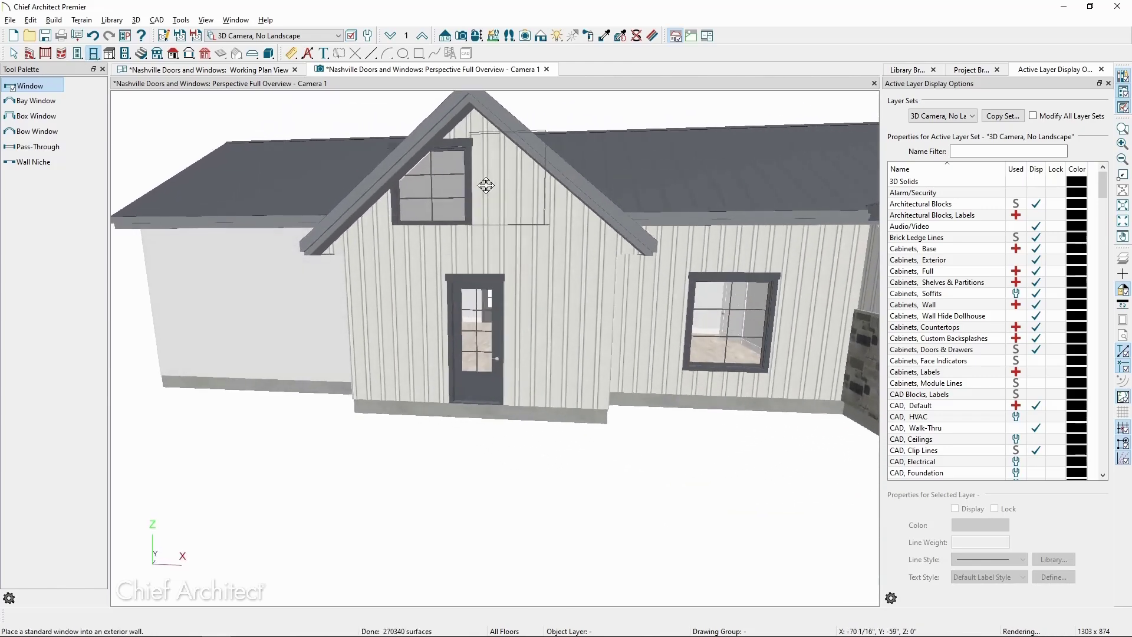
key("Escape")
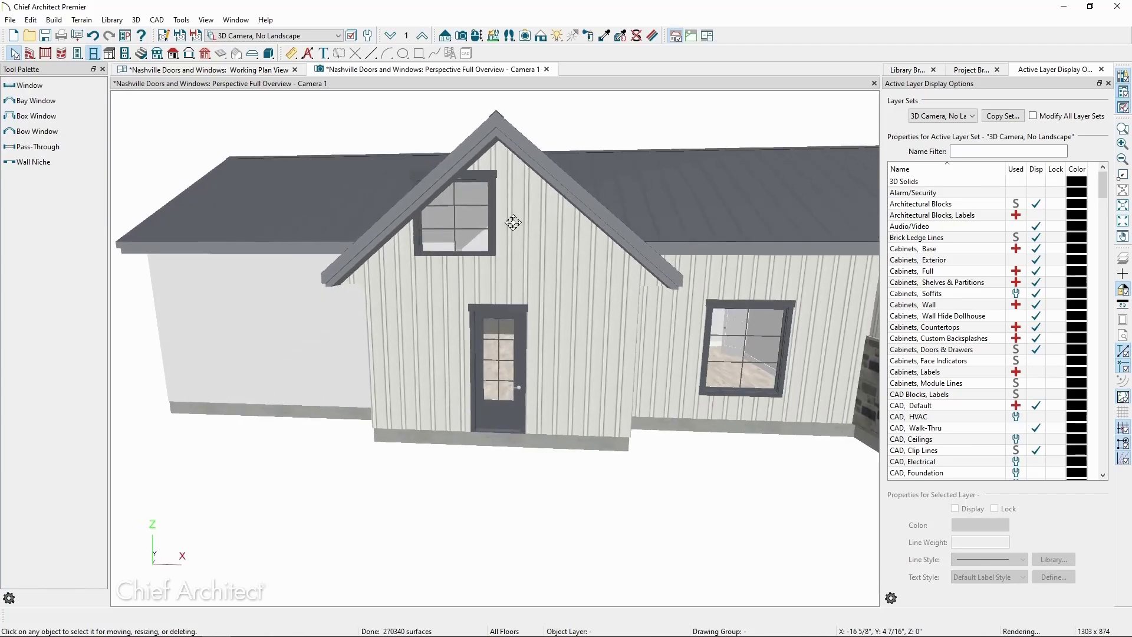
- Change the gable window above the exterior door to Fixed Glass and turn off its interior and exterior lintels
left_click(486, 228)
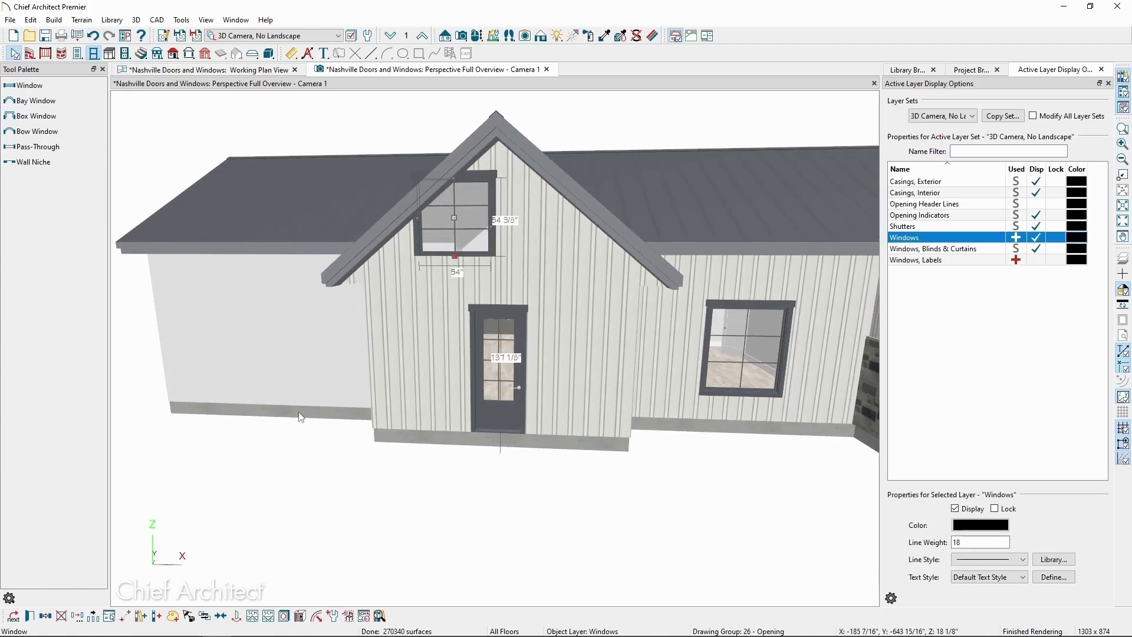
left_click(31, 617)
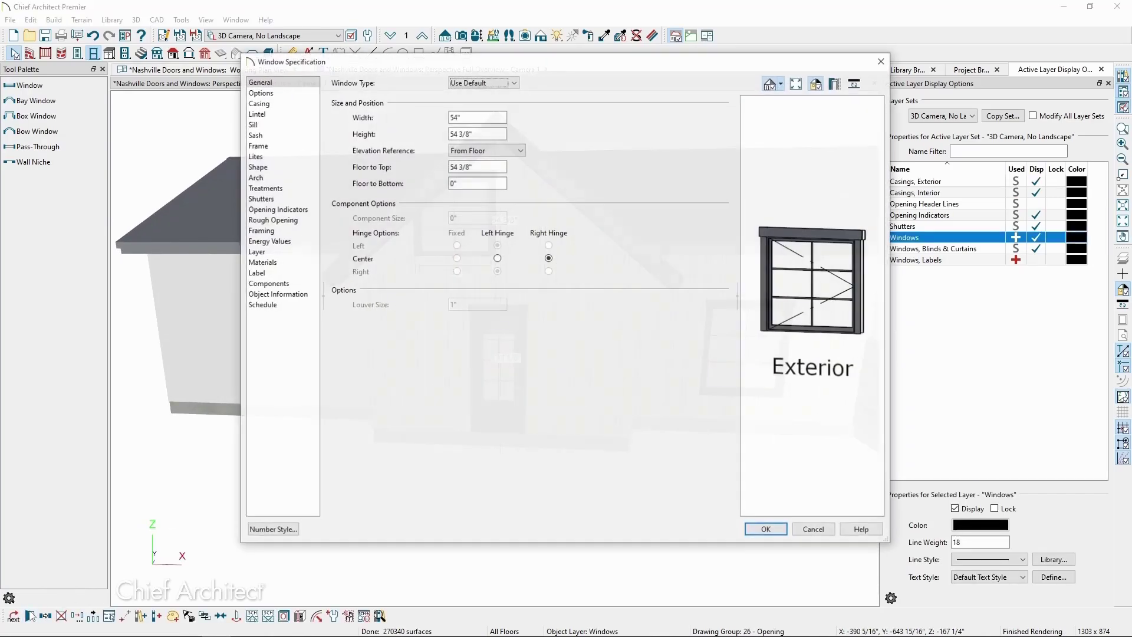
left_click(488, 85)
left_click(481, 105)
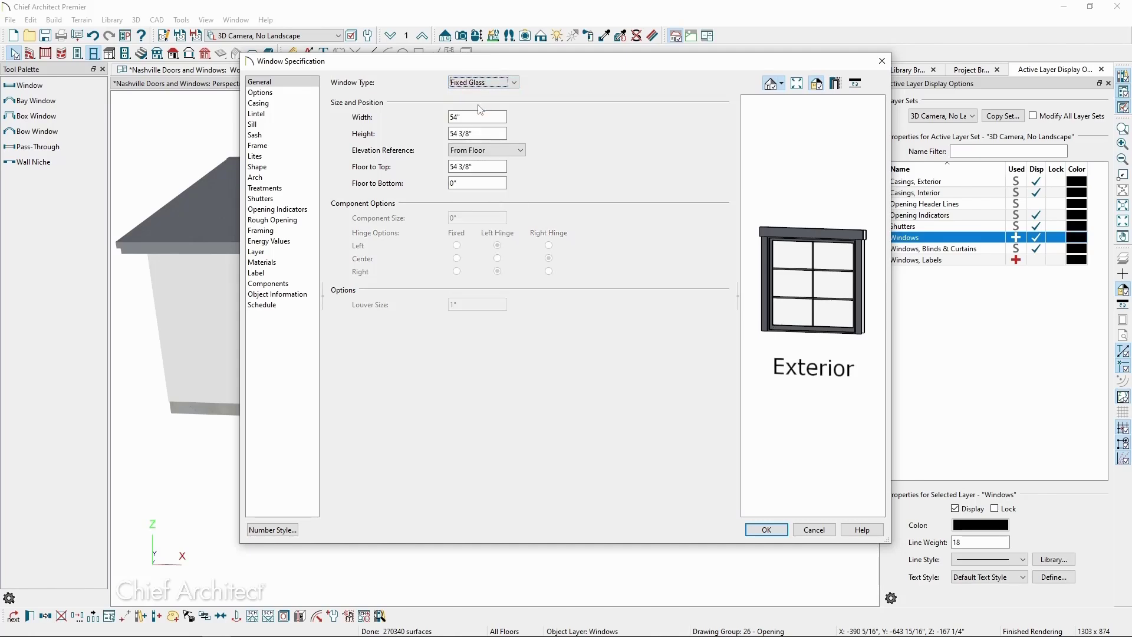
left_click(275, 114)
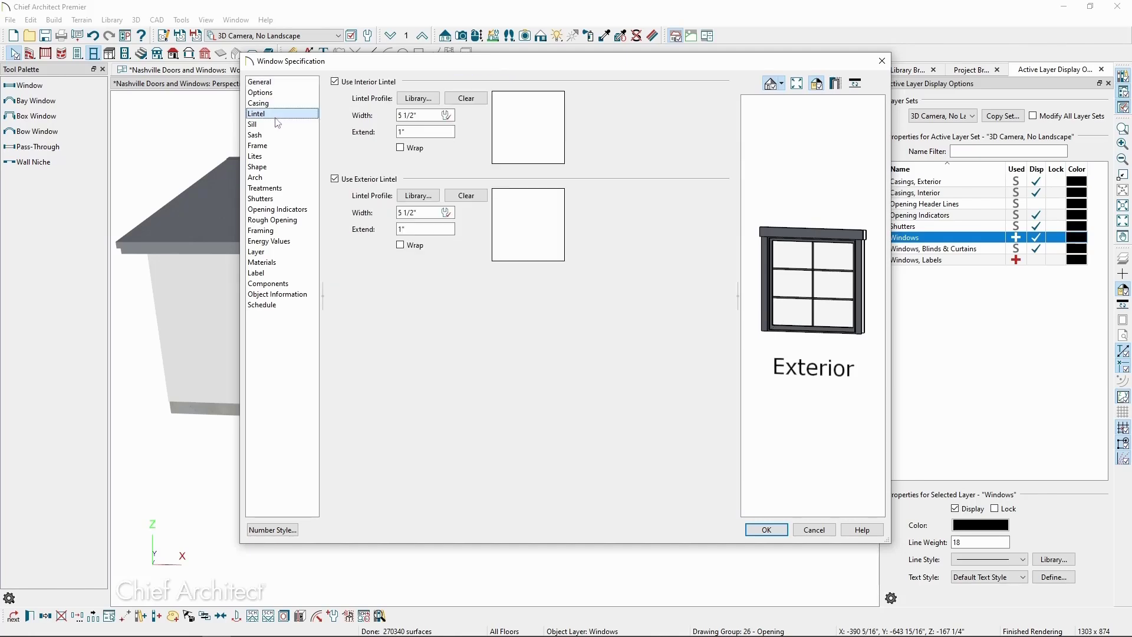
left_click(364, 86)
left_click(348, 179)
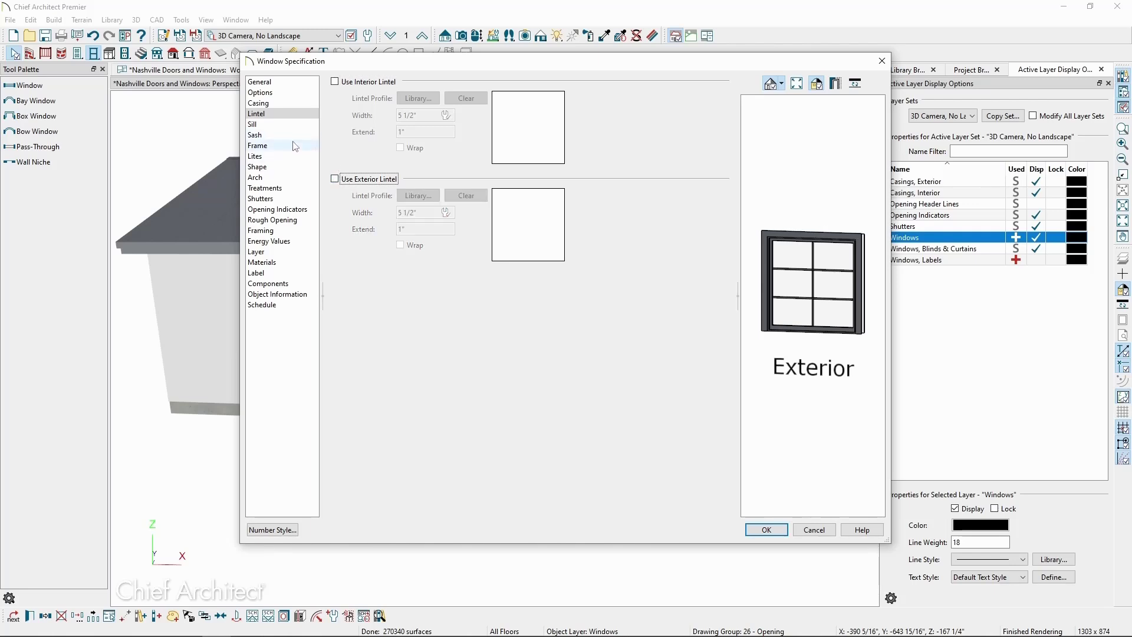
- Set the gable window's lites to 1 across and 1 vertical, and match its shape to the roof
left_click(255, 156)
left_click(475, 129)
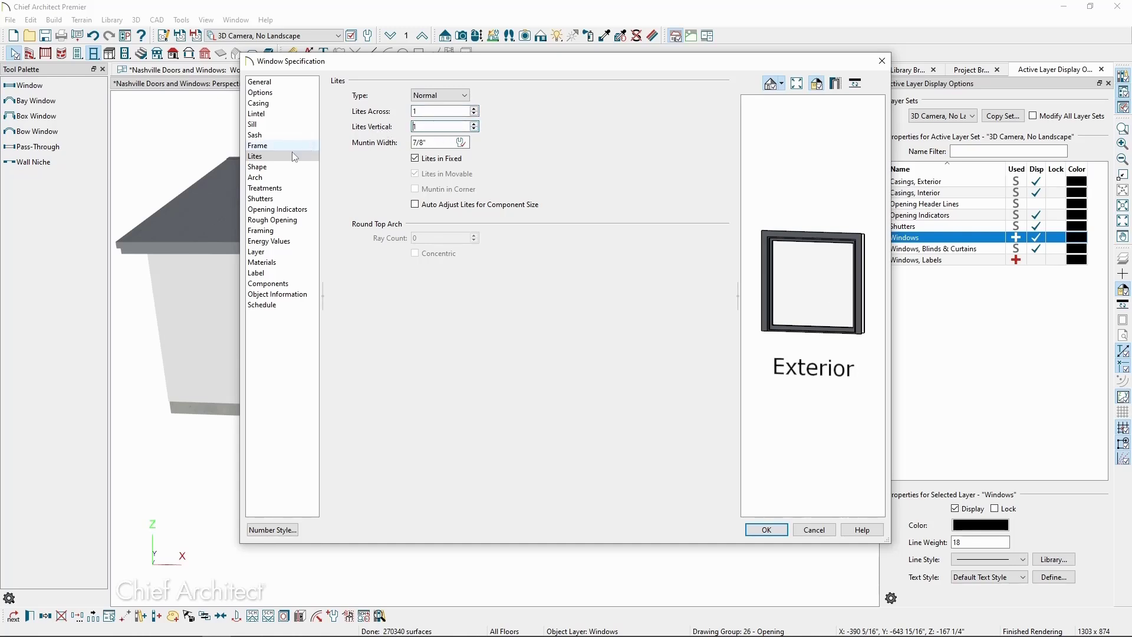
left_click(270, 167)
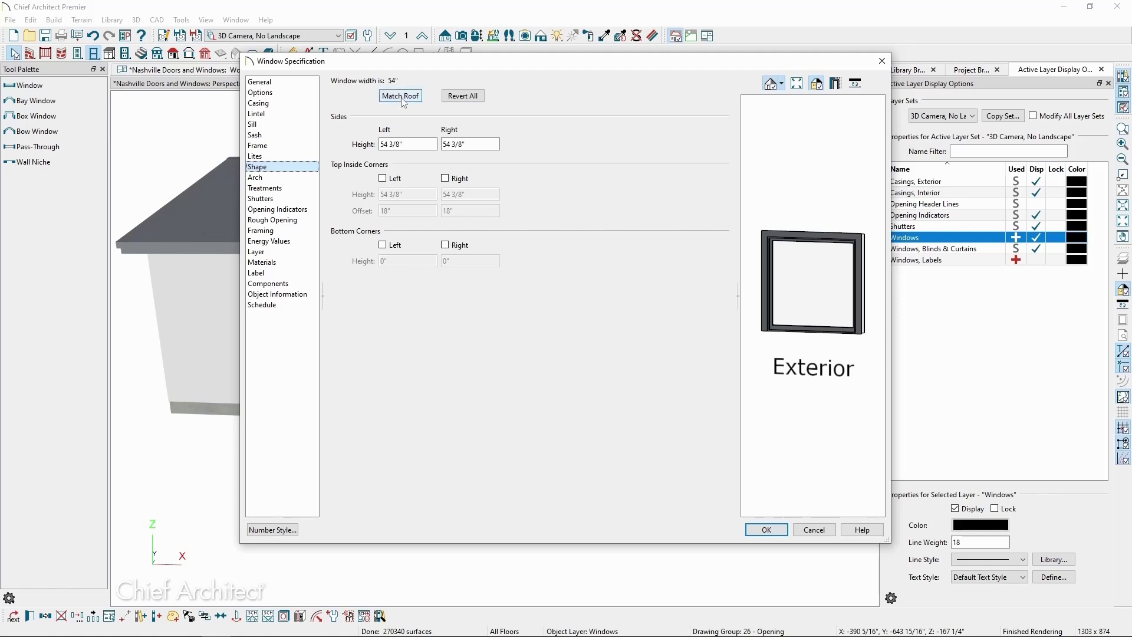
left_click(401, 96)
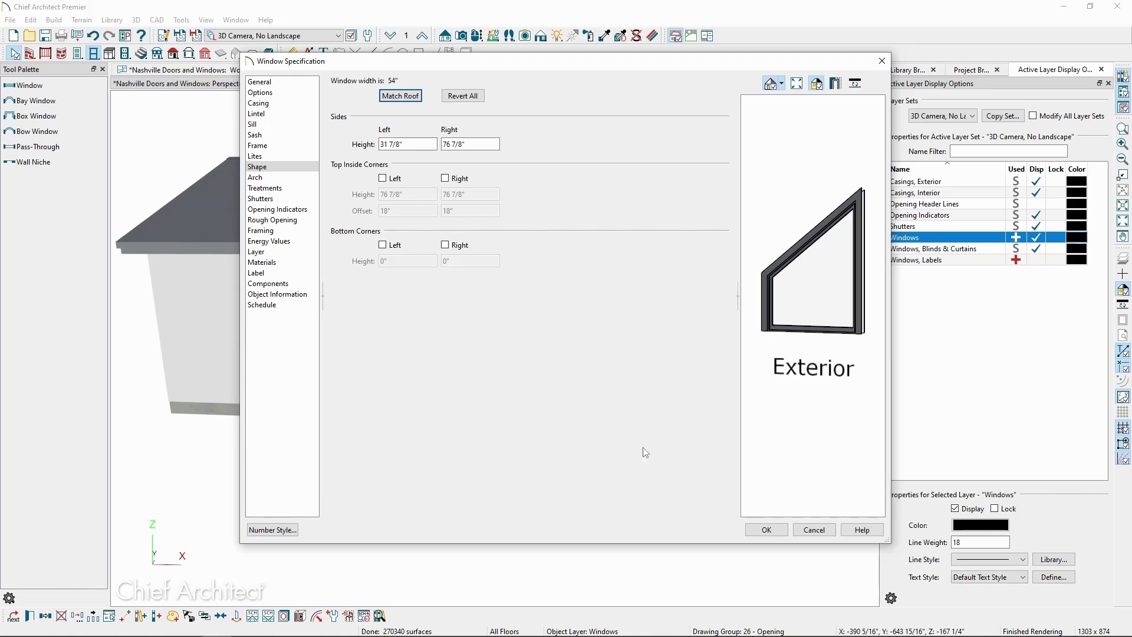
left_click(750, 530)
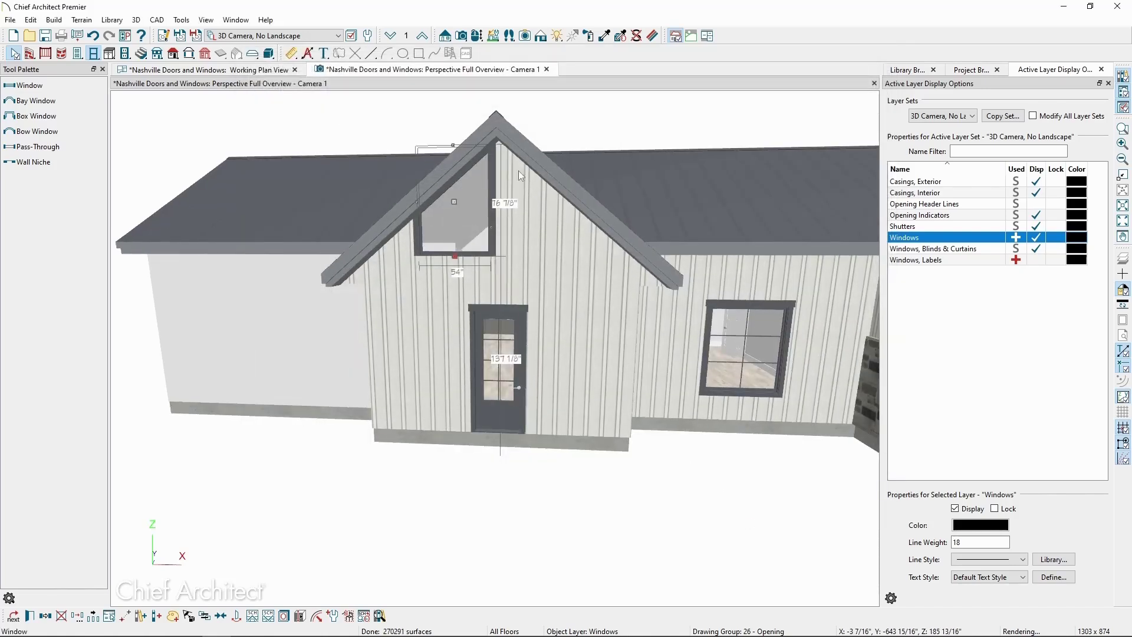
- Resize the sloped window to about 34" wide and 56" tall, and reflect a copy about the center of the door below
left_click_drag(453, 146, 449, 174)
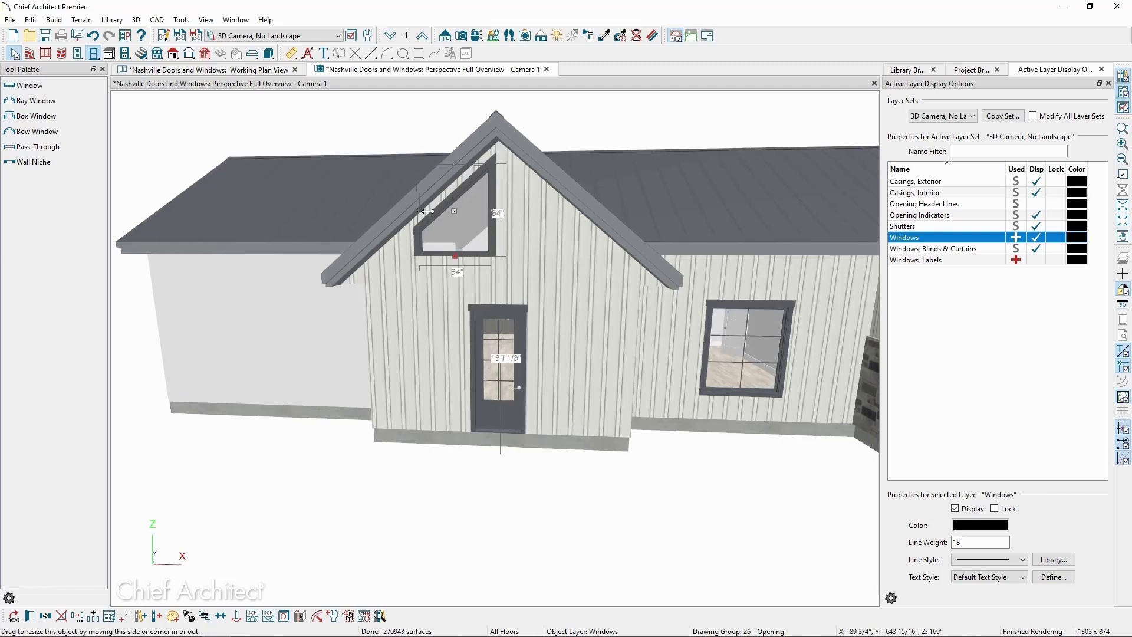
left_click_drag(429, 211, 443, 214)
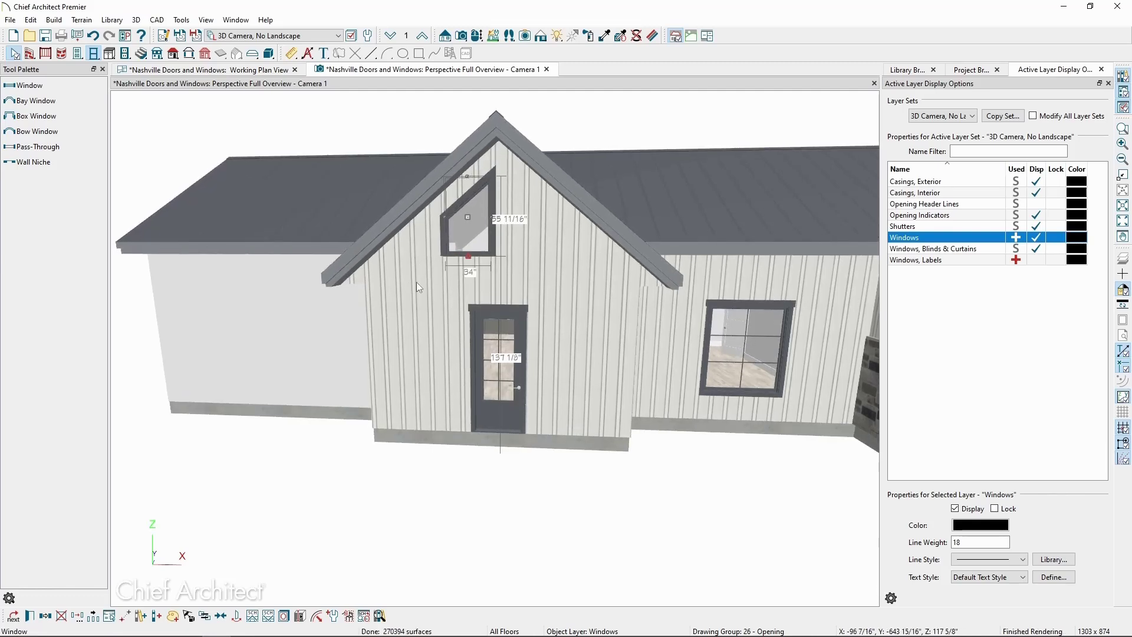
left_click(46, 616)
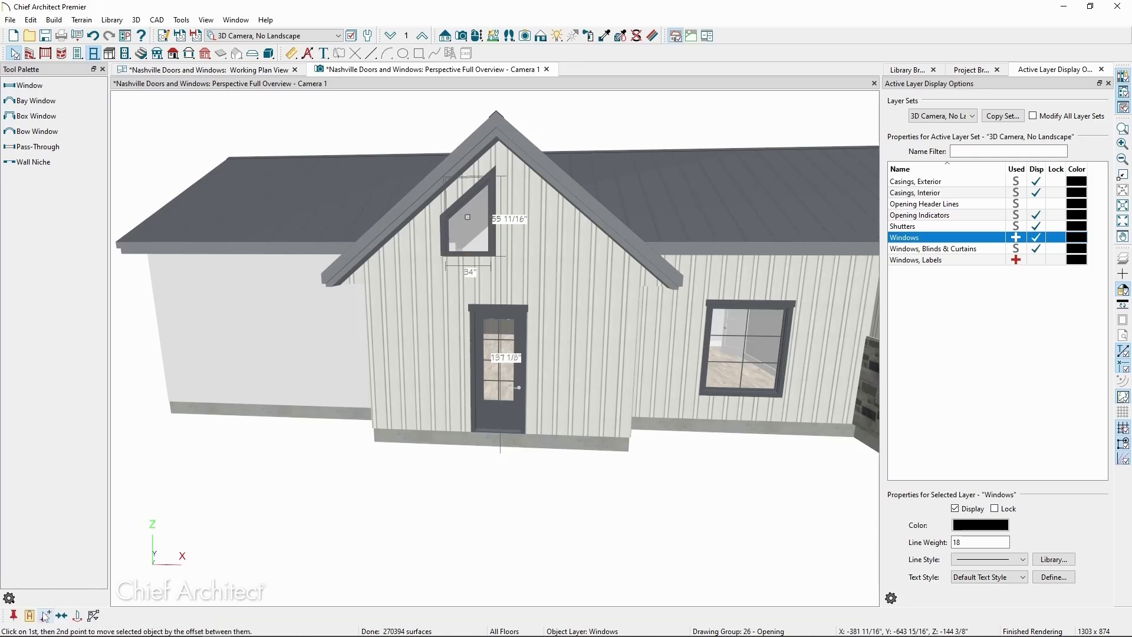
left_click(78, 615)
left_click(500, 335)
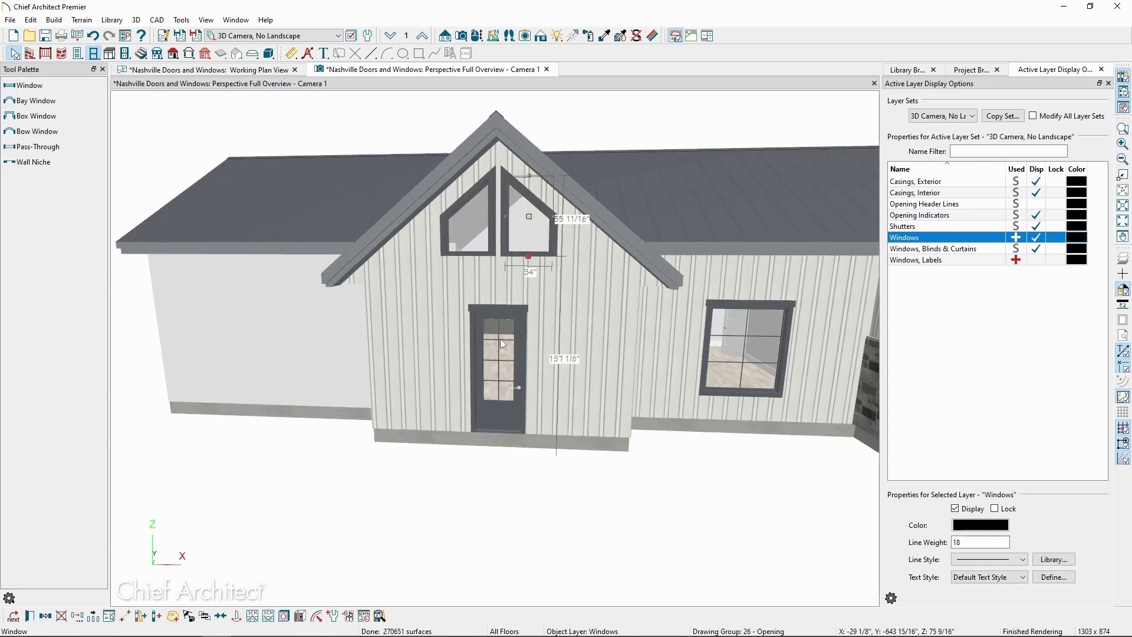
key("Escape")
- Place a standard window near the peak of the gable wall with stone wainscot on the opposite side of the house
scroll(503, 345, "down", 5)
middle_click_drag(502, 345, 614, 283)
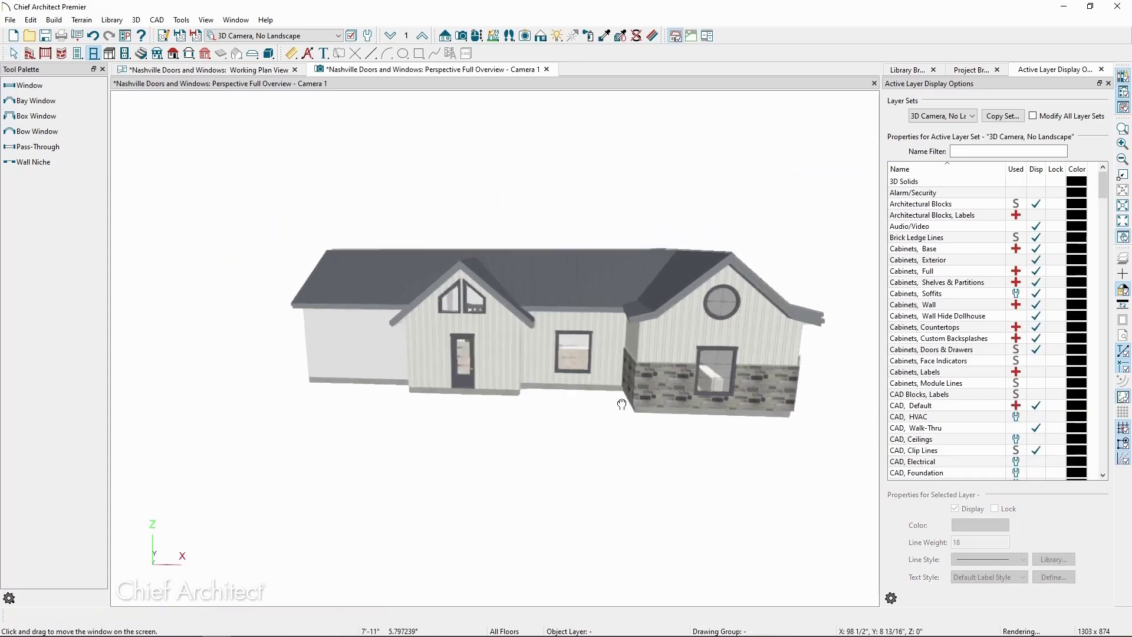
left_click(50, 89)
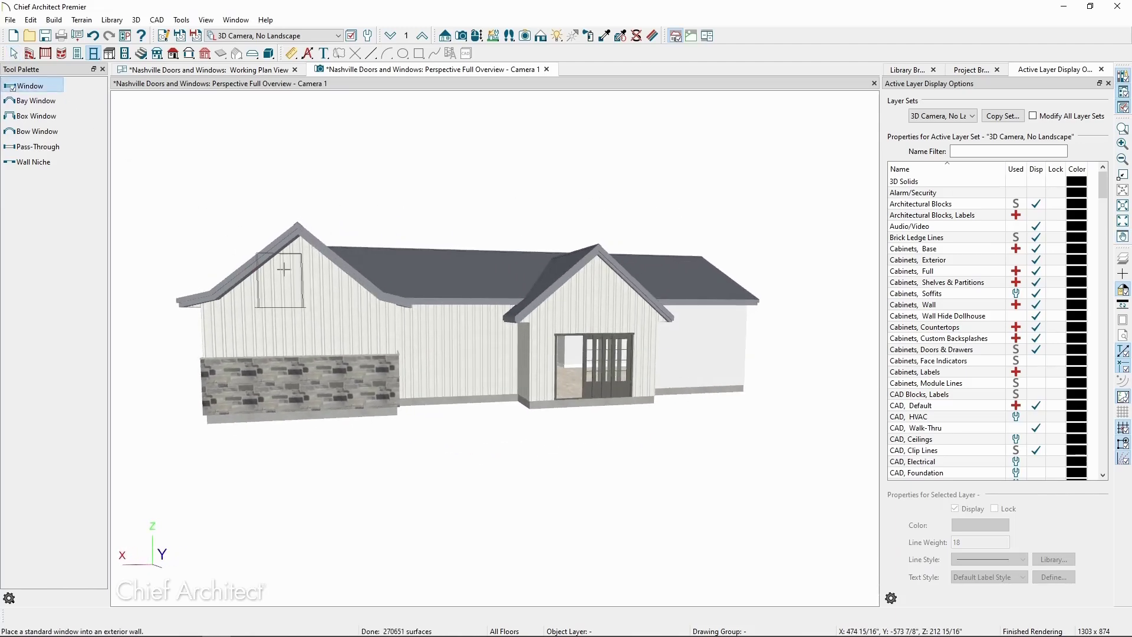
left_click(298, 272)
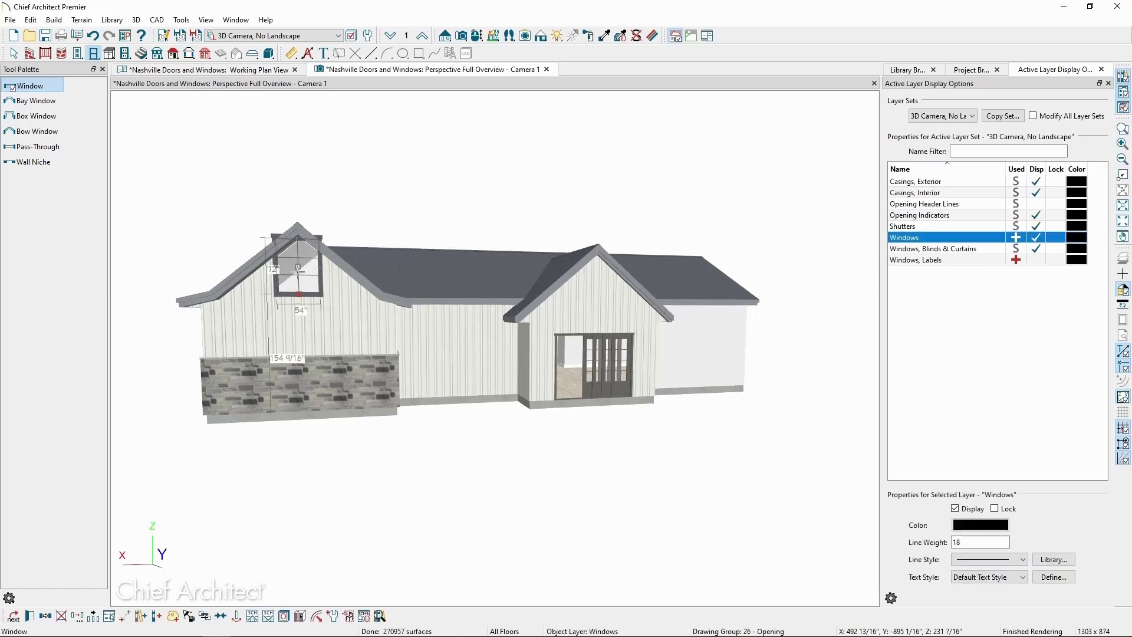
- Change the new gable window to Fixed Glass with a width and height of 48"
left_click(31, 617)
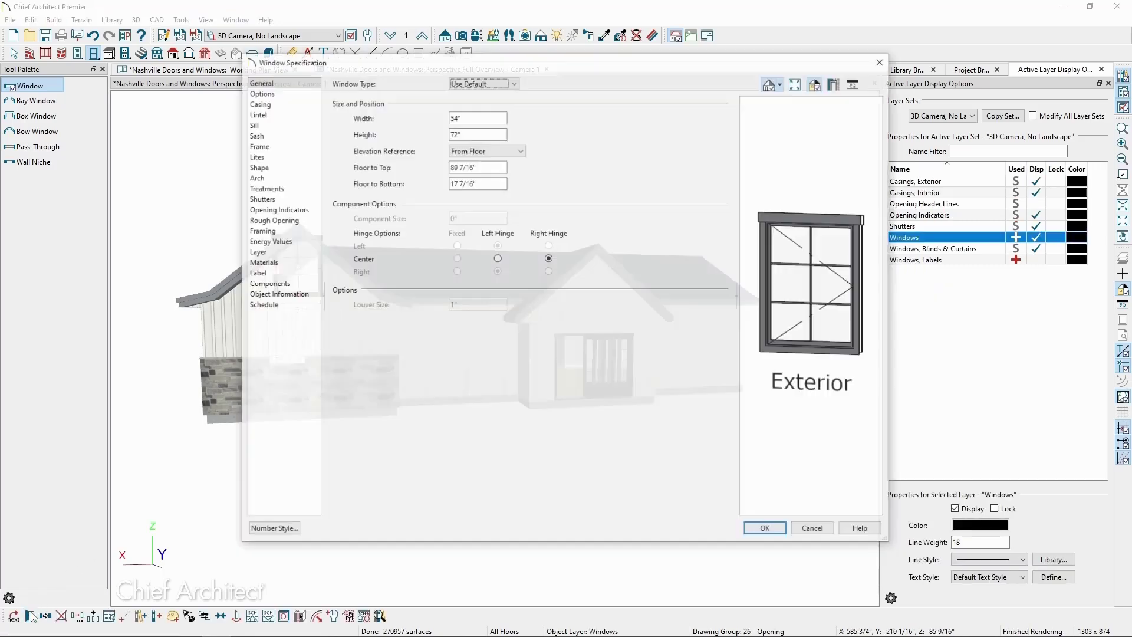
left_click(494, 83)
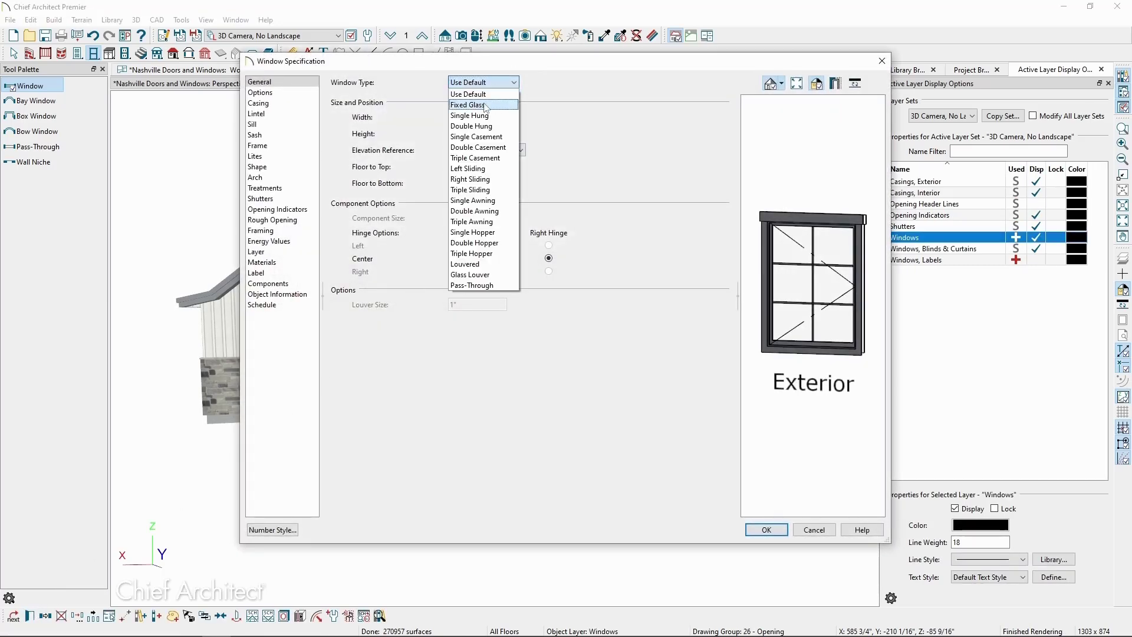
left_click(485, 106)
key("Tab")
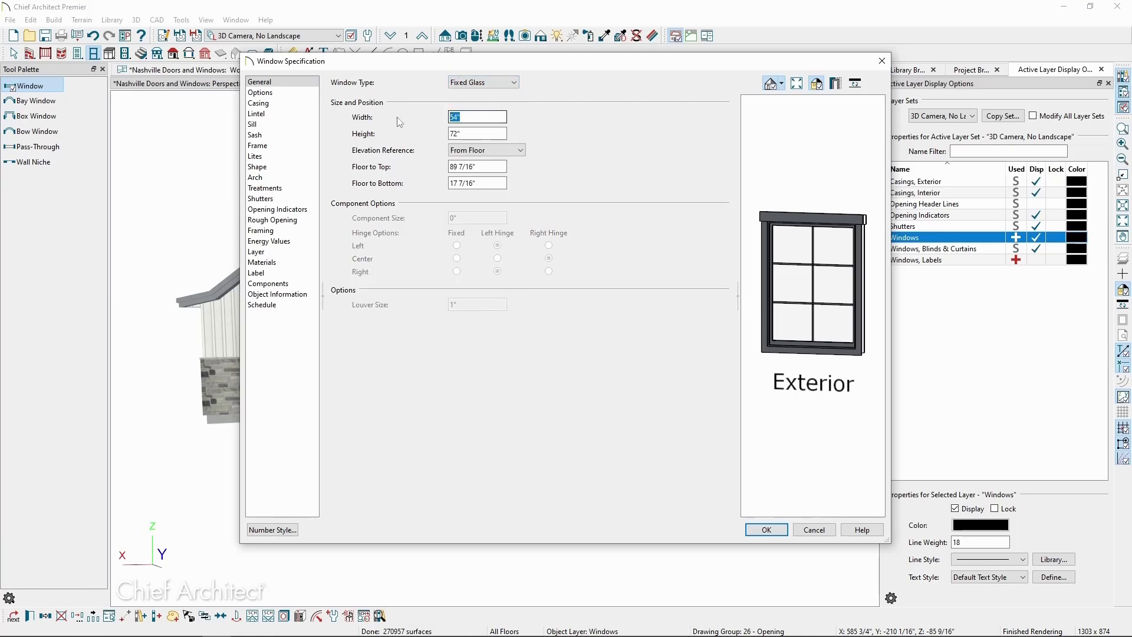
type("48")
key("Tab")
type("48")
key("Tab")
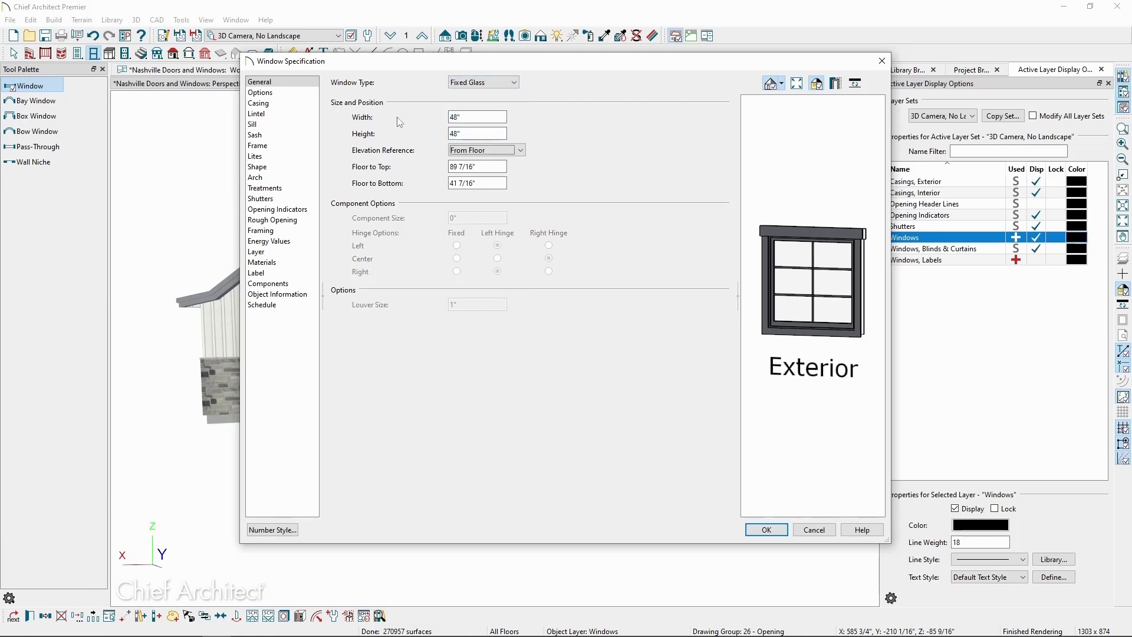
- Set the window's lites to 1 across and 1 vertical, and turn off its interior and exterior lintels
left_click(255, 155)
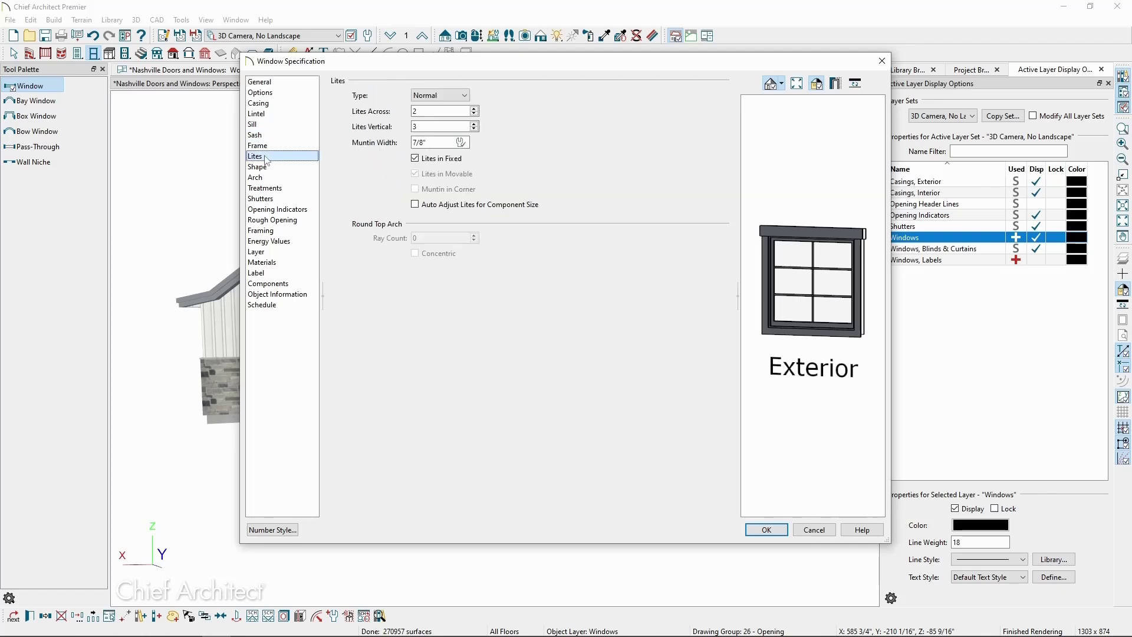
left_click(475, 116)
left_click(474, 130)
left_click(475, 129)
left_click(283, 115)
left_click(369, 82)
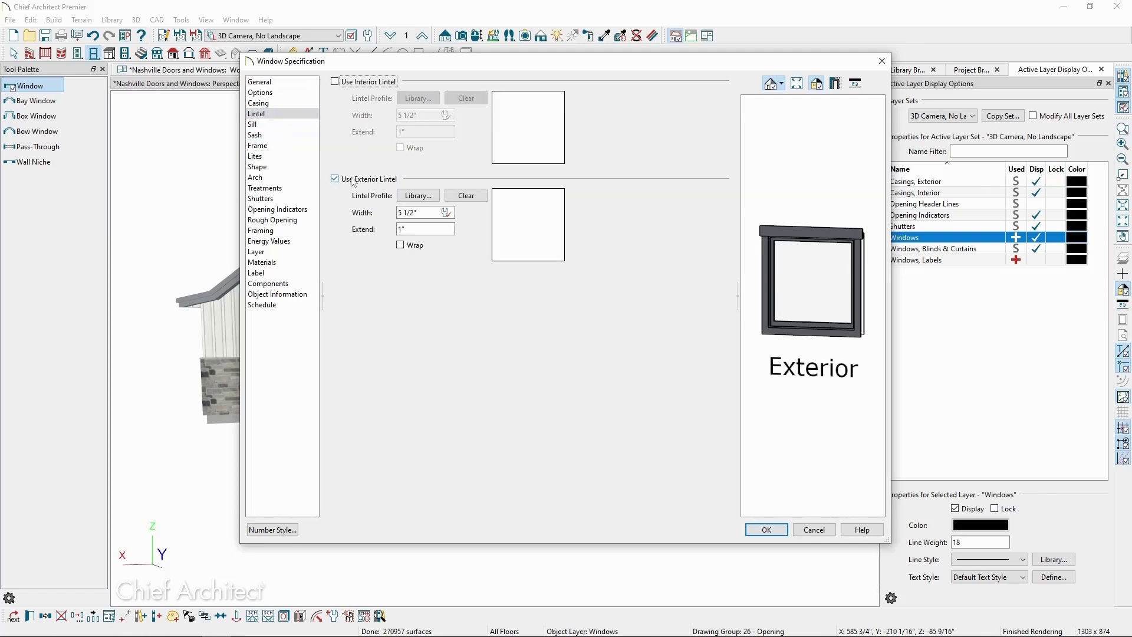
left_click(352, 179)
- Make the window circular by giving it a Round Top full arch reflected vertically
left_click(302, 125)
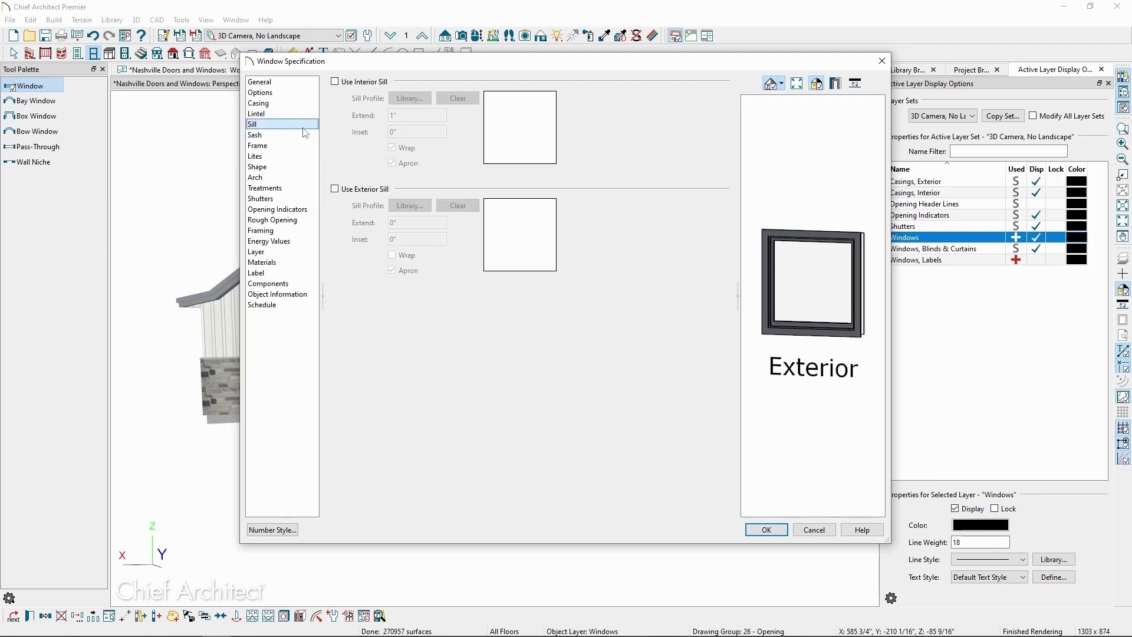
left_click(284, 179)
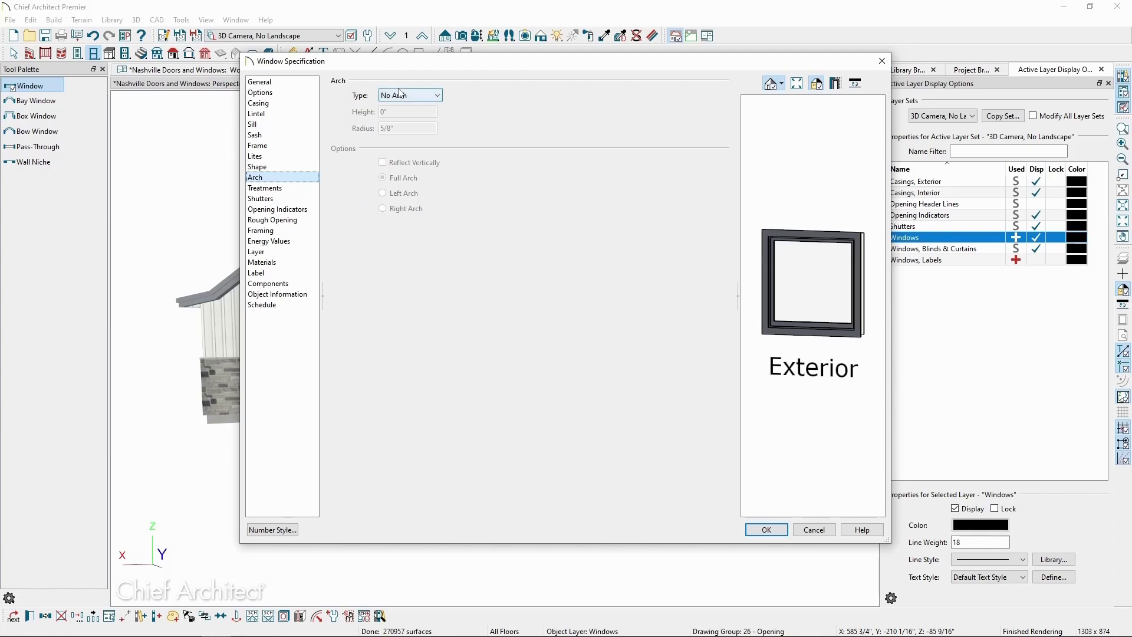
left_click(417, 104)
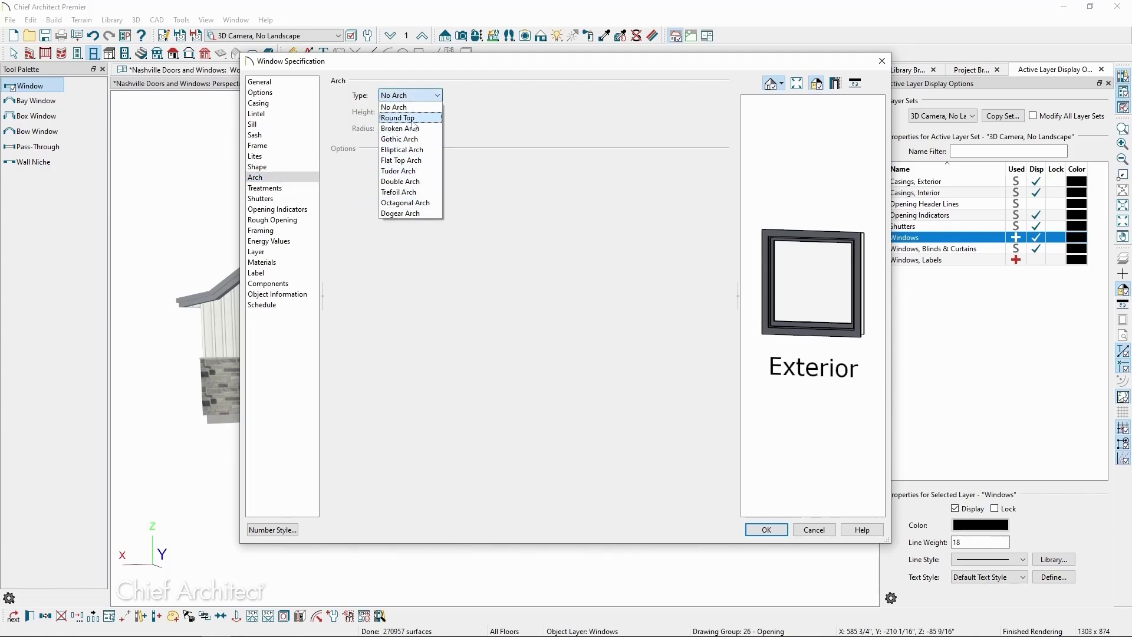
left_click(412, 122)
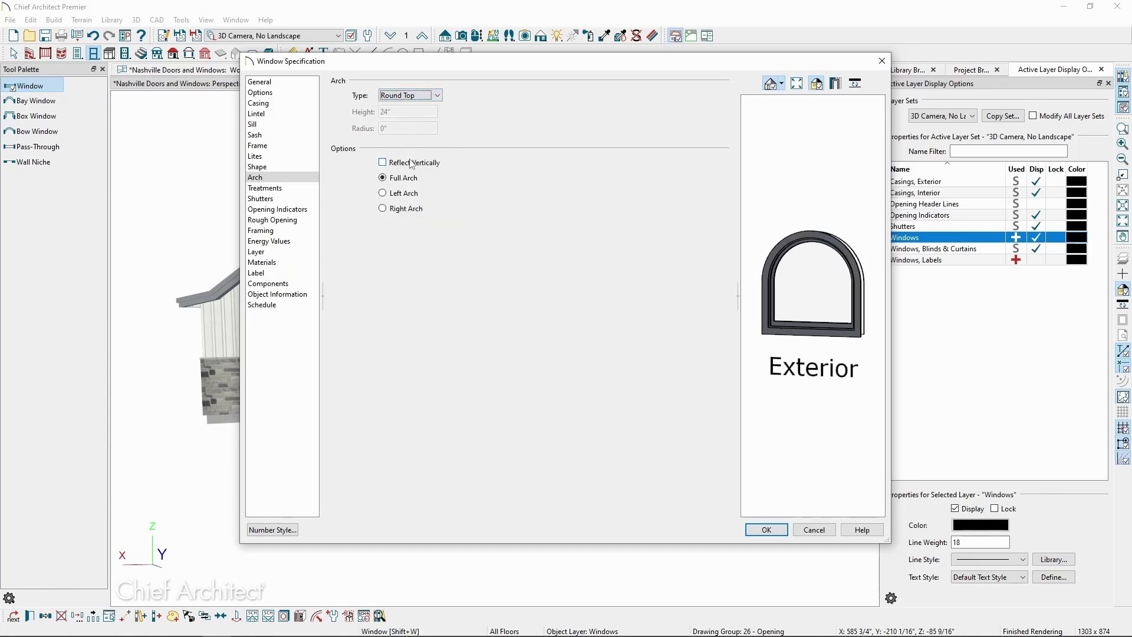
left_click(412, 164)
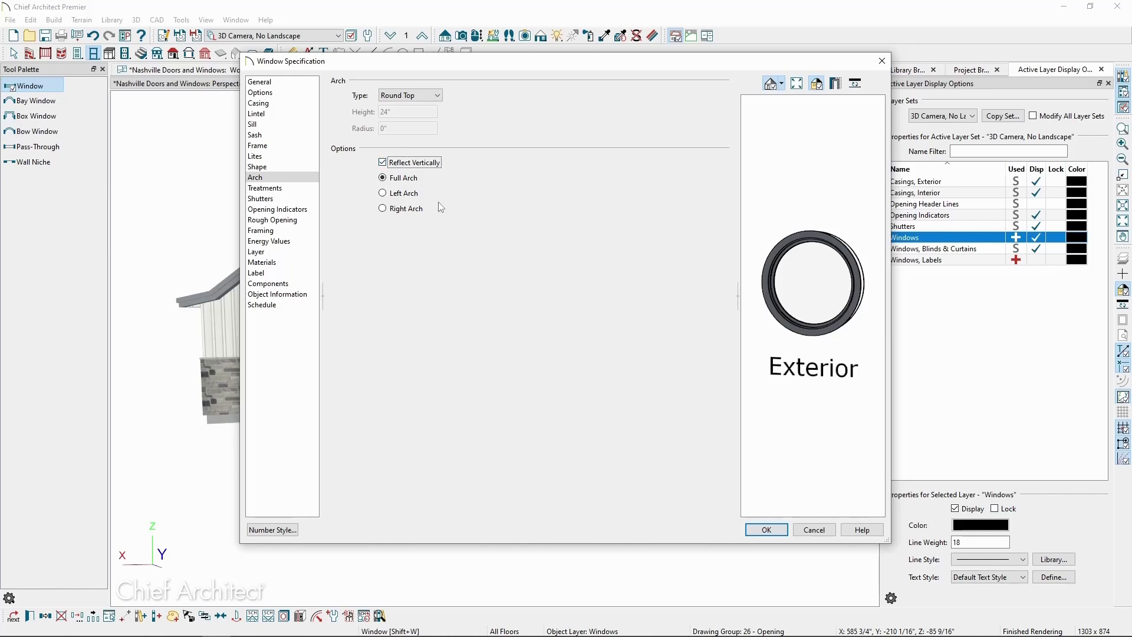
left_click(766, 530)
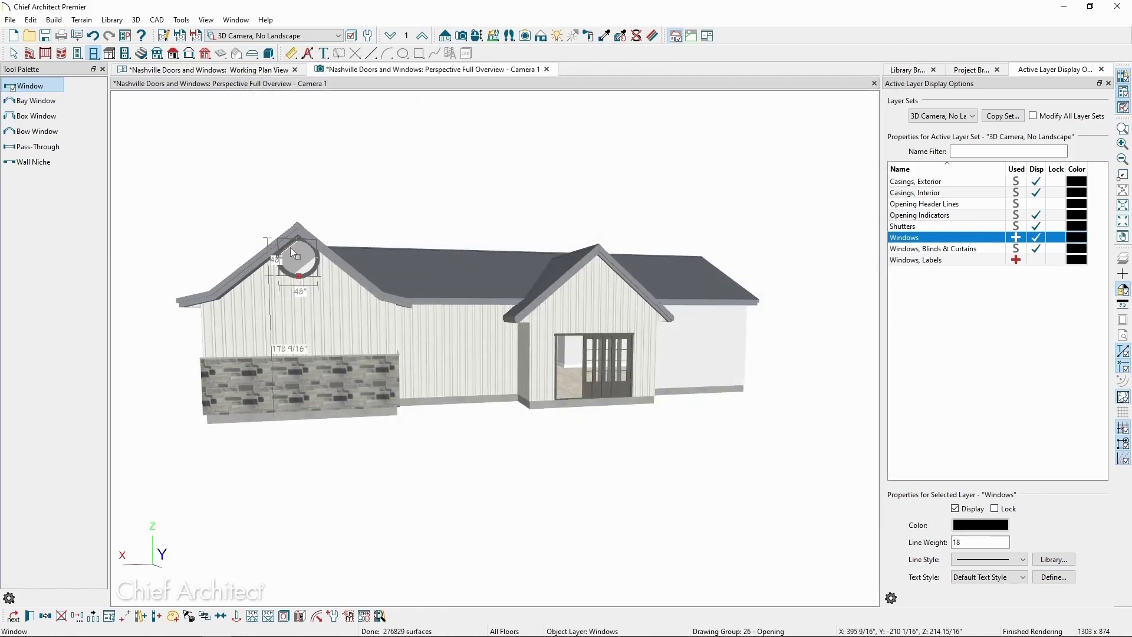
- Lower the round window about 2' within the gable wall and deselect it
left_click_drag(297, 261, 297, 268)
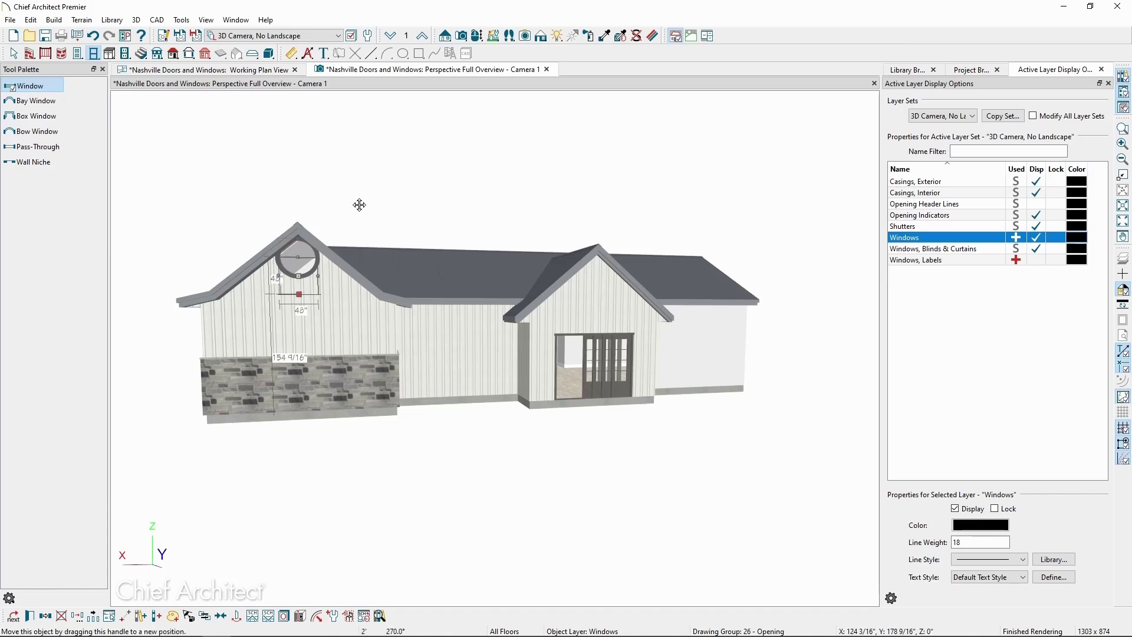
left_click(359, 204)
middle_click_drag(362, 212, 427, 207)
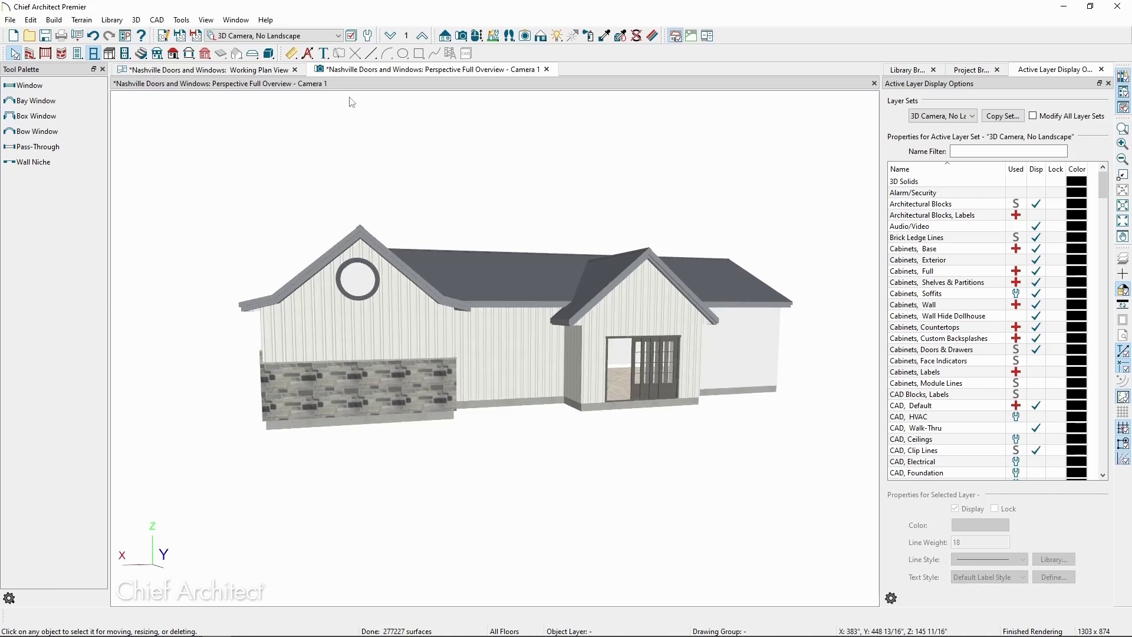
- In the working plan view, examine the schedule inclusion and window category options of the 60" wide front wall window
left_click(271, 71)
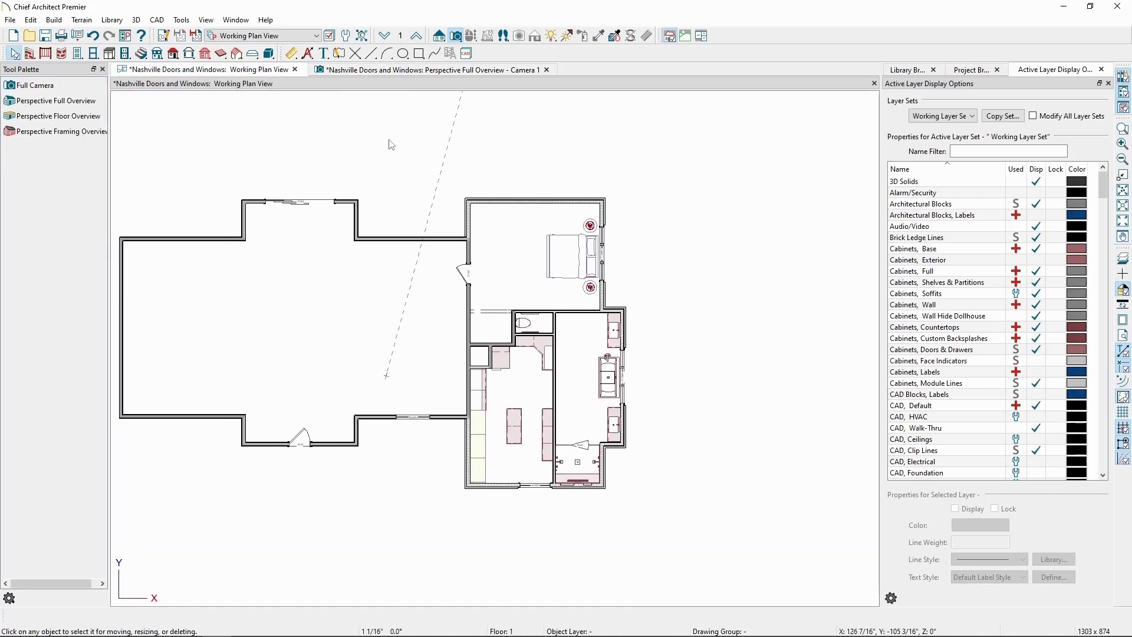
middle_click_drag(382, 157, 456, 154)
left_click(493, 415)
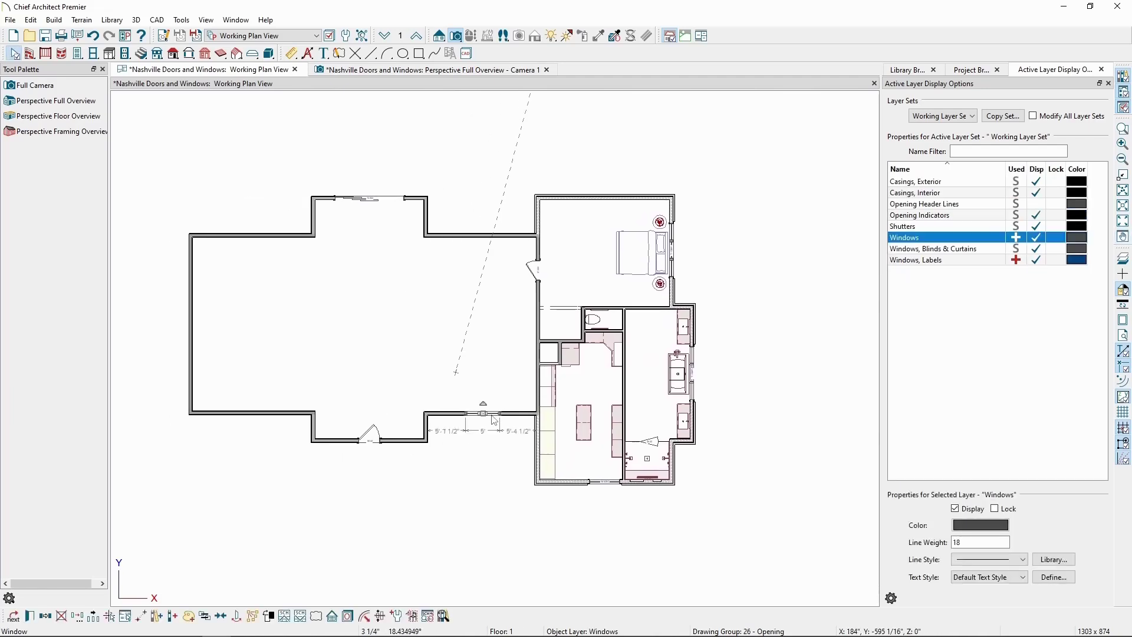
left_click(30, 616)
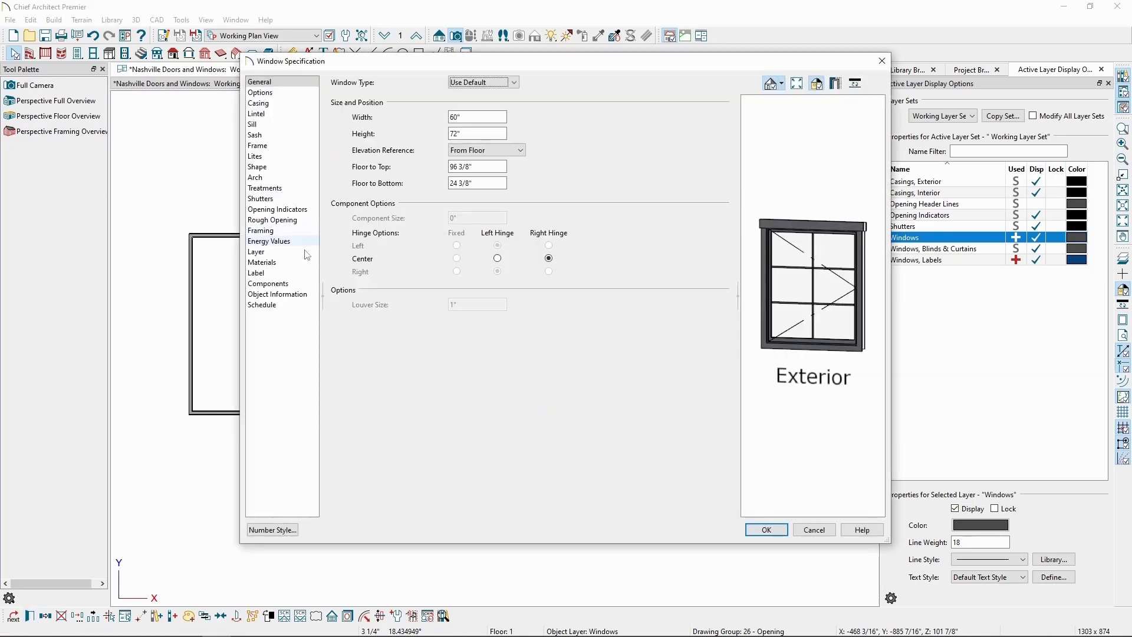
left_click(268, 305)
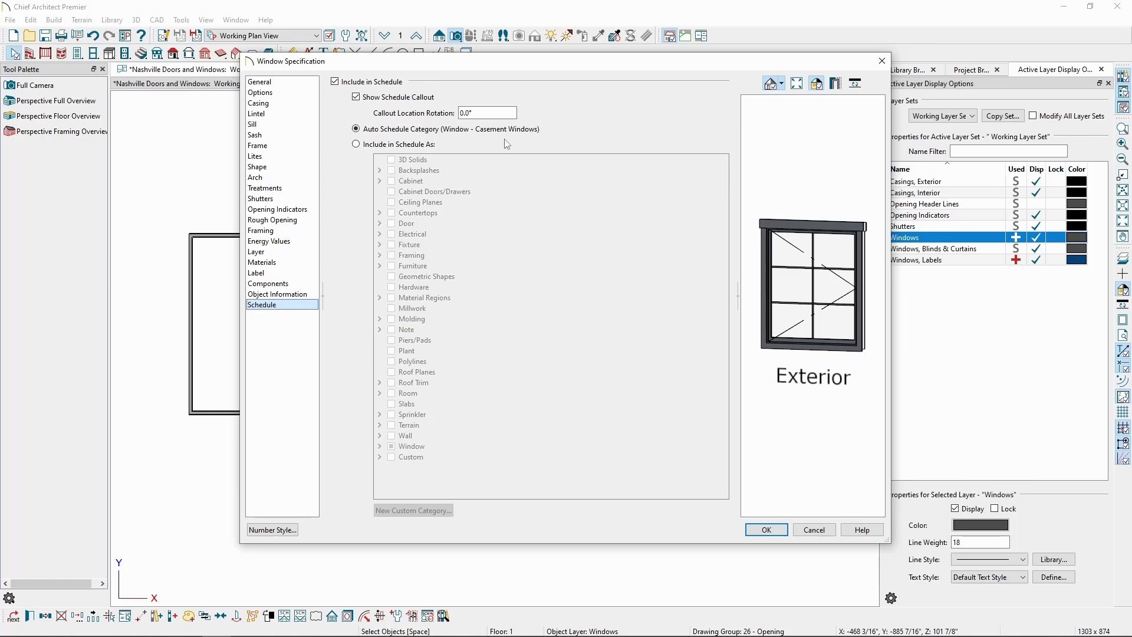
left_click(428, 144)
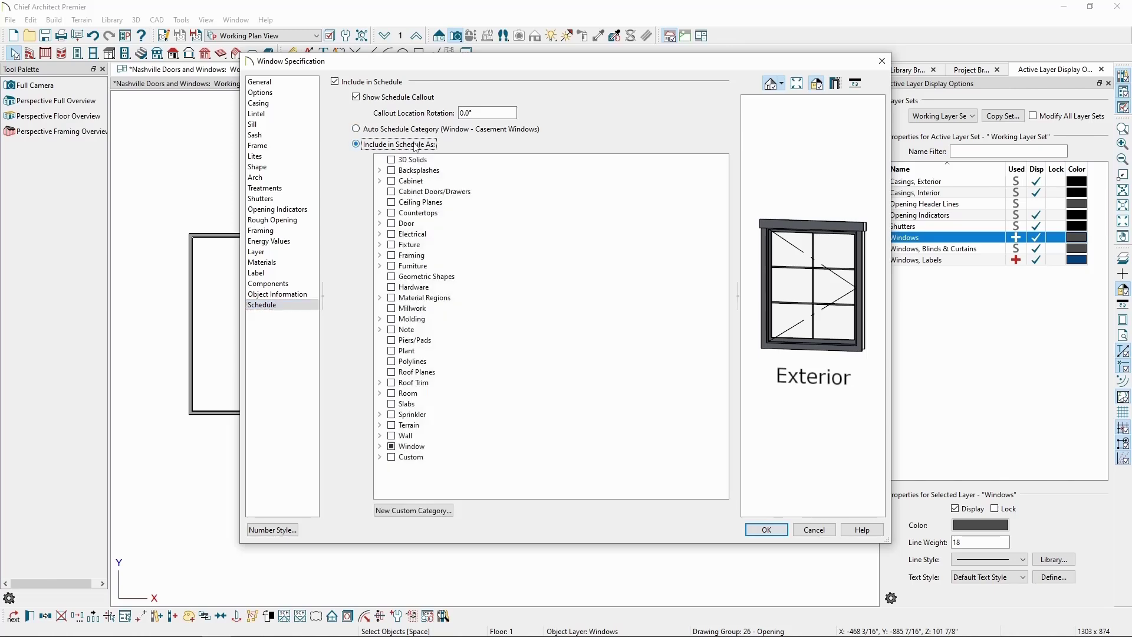
left_click(379, 446)
scroll(380, 449, "down", 7)
scroll(383, 447, "up", 7)
left_click(407, 131)
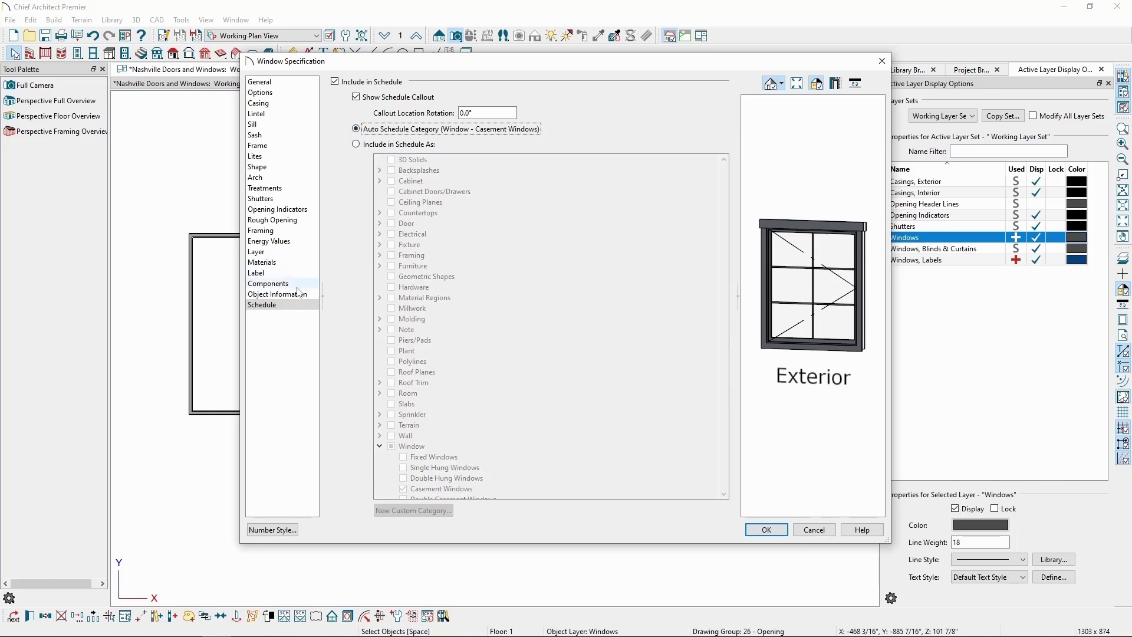
- Review the window's object information fields and close its specification
left_click(290, 298)
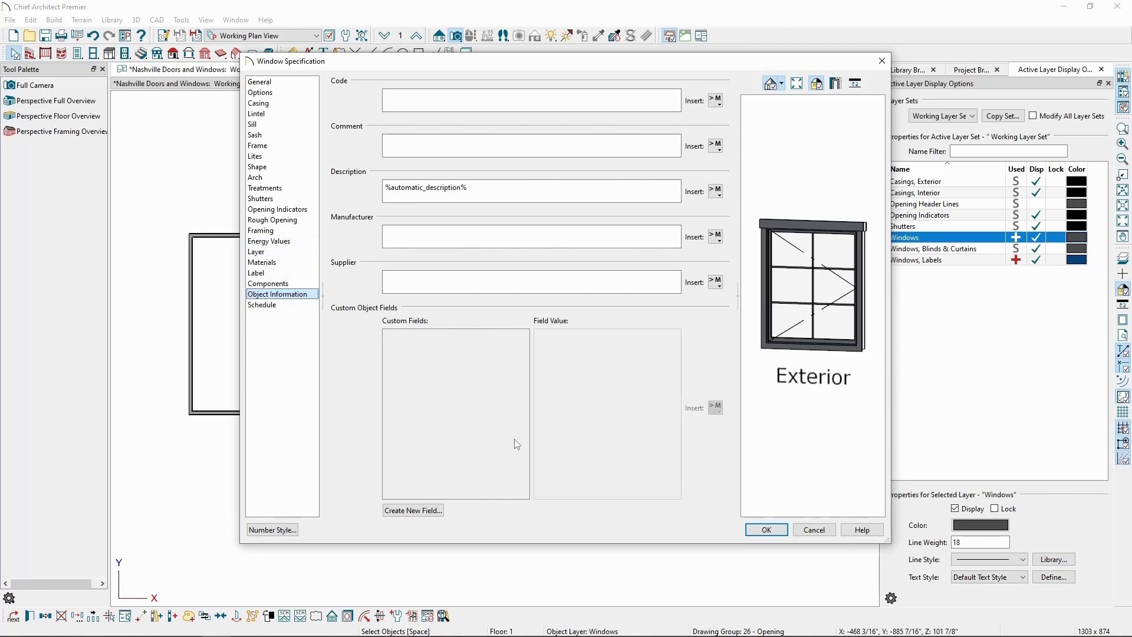
left_click(765, 529)
left_click(762, 536)
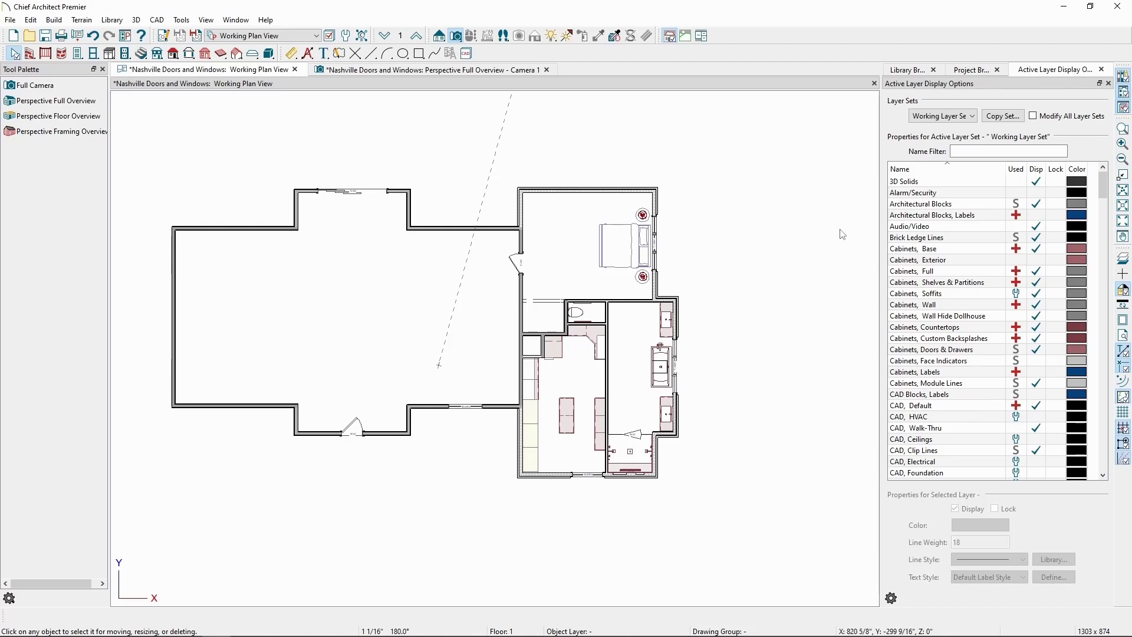
- Open the plan's Schedules Detail CAD detail
left_click(982, 71)
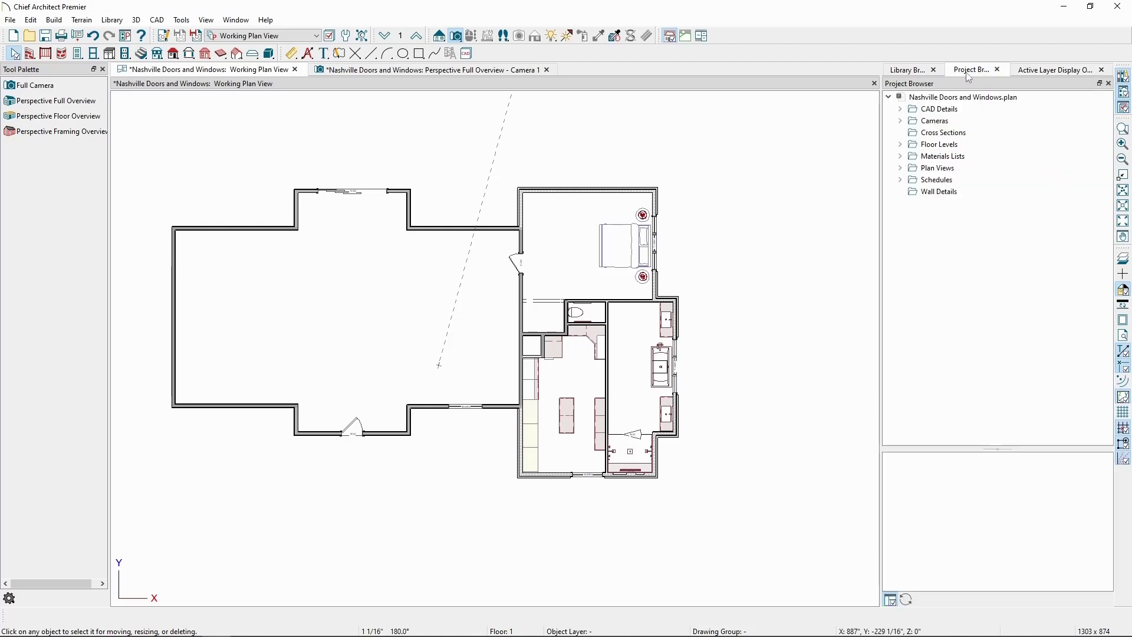
left_click(901, 109)
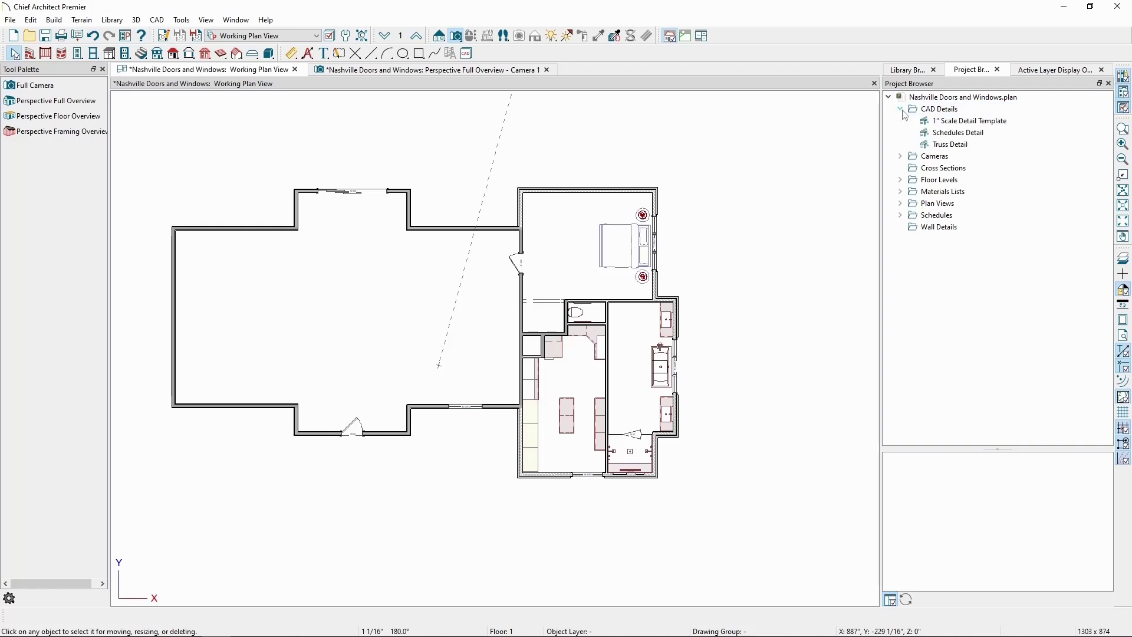
double_click(932, 133)
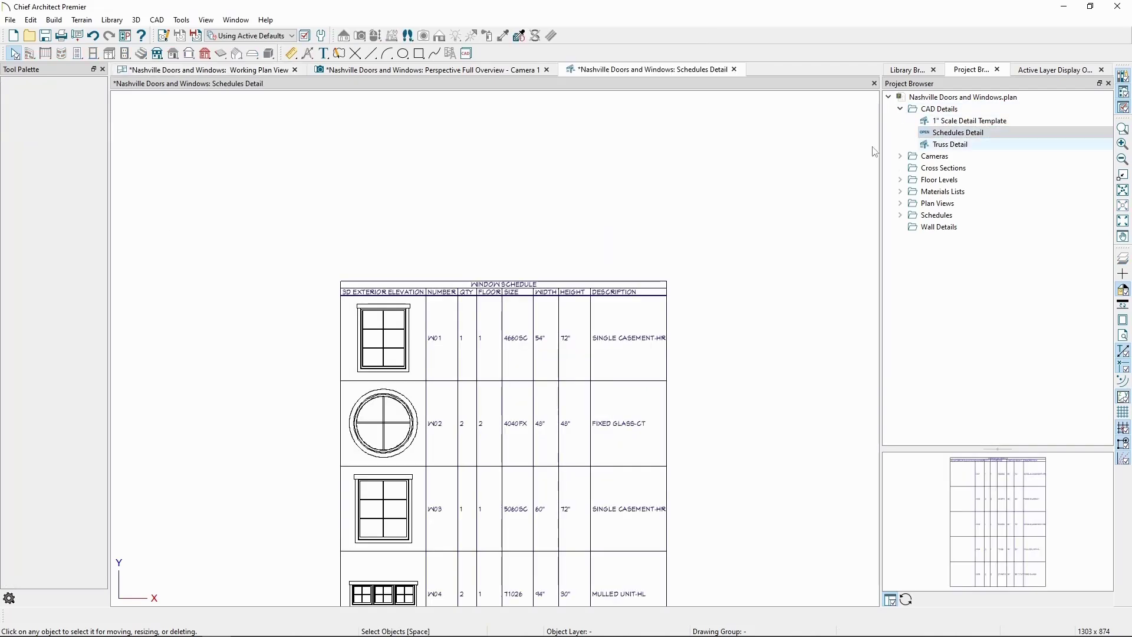
- Place a door schedule to the left of the window schedule, and check the plan's list of schedules
left_click(181, 19)
mouse_move(211, 171)
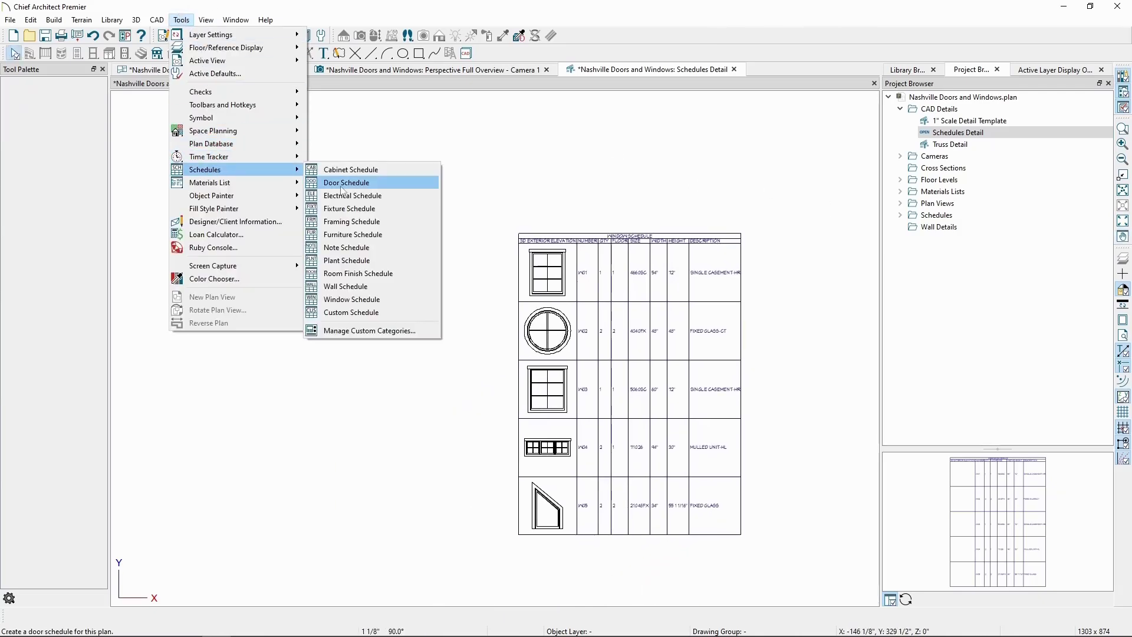
left_click(361, 184)
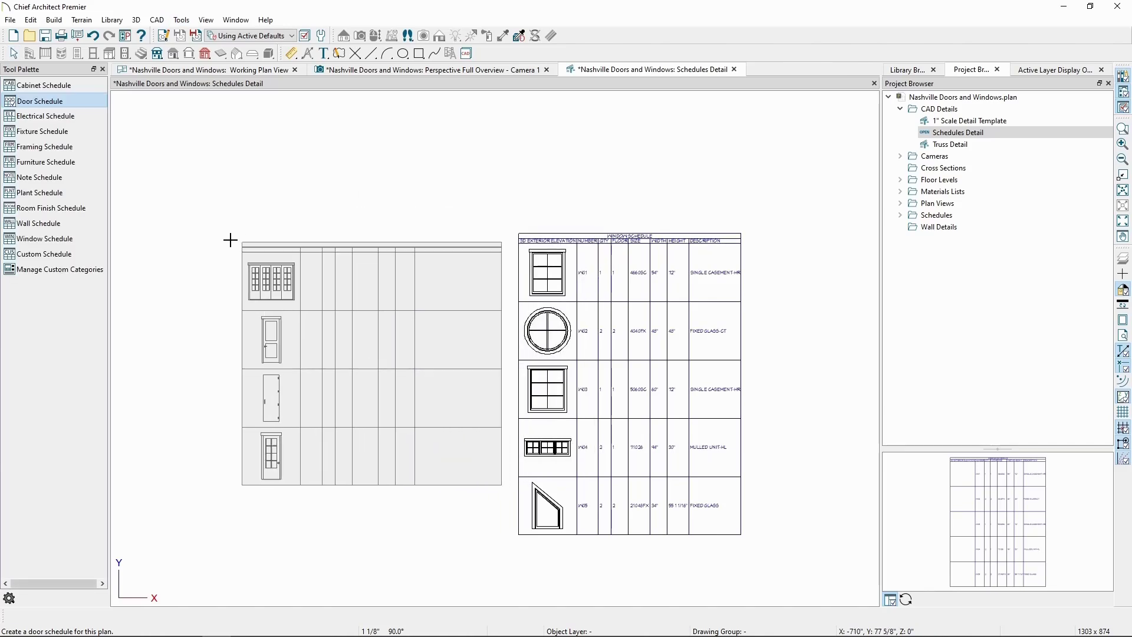
left_click(226, 238)
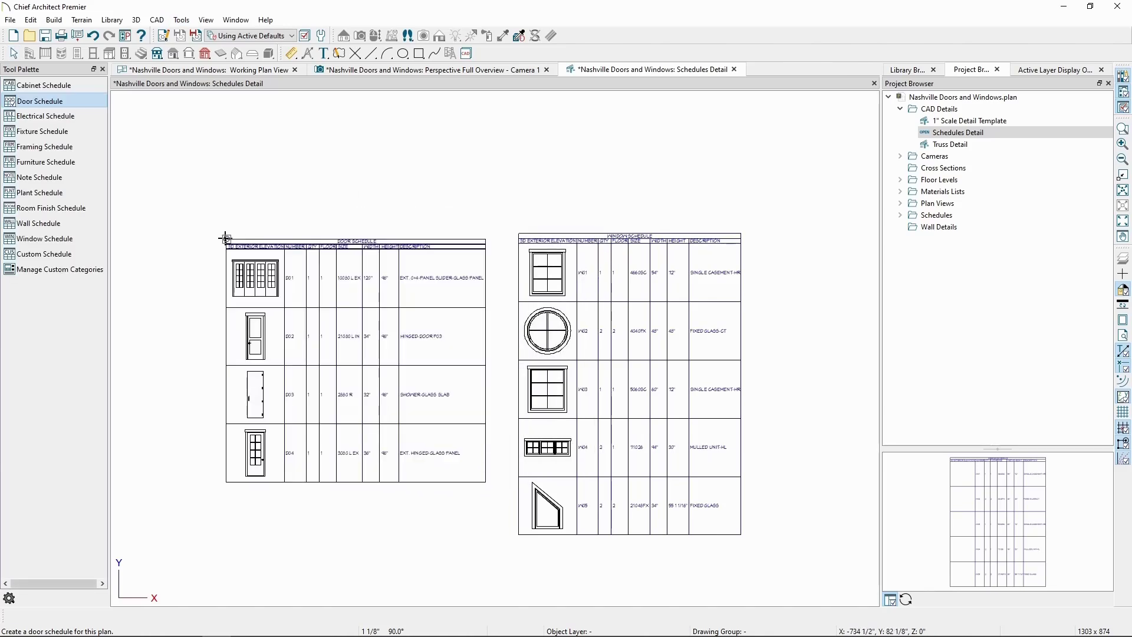
key("Escape")
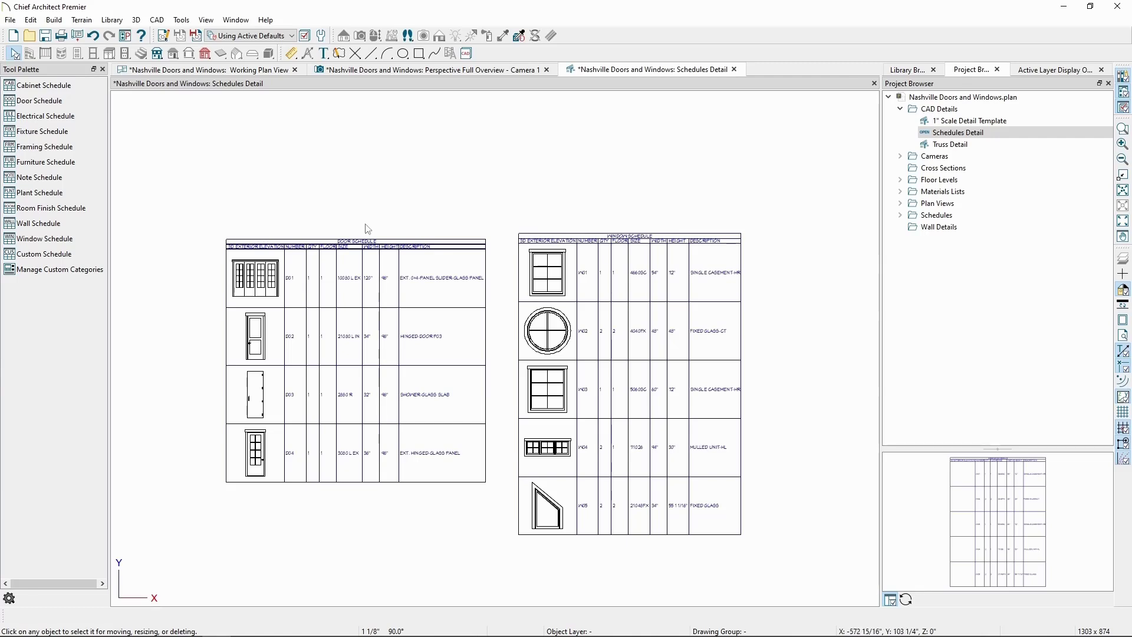
left_click(901, 216)
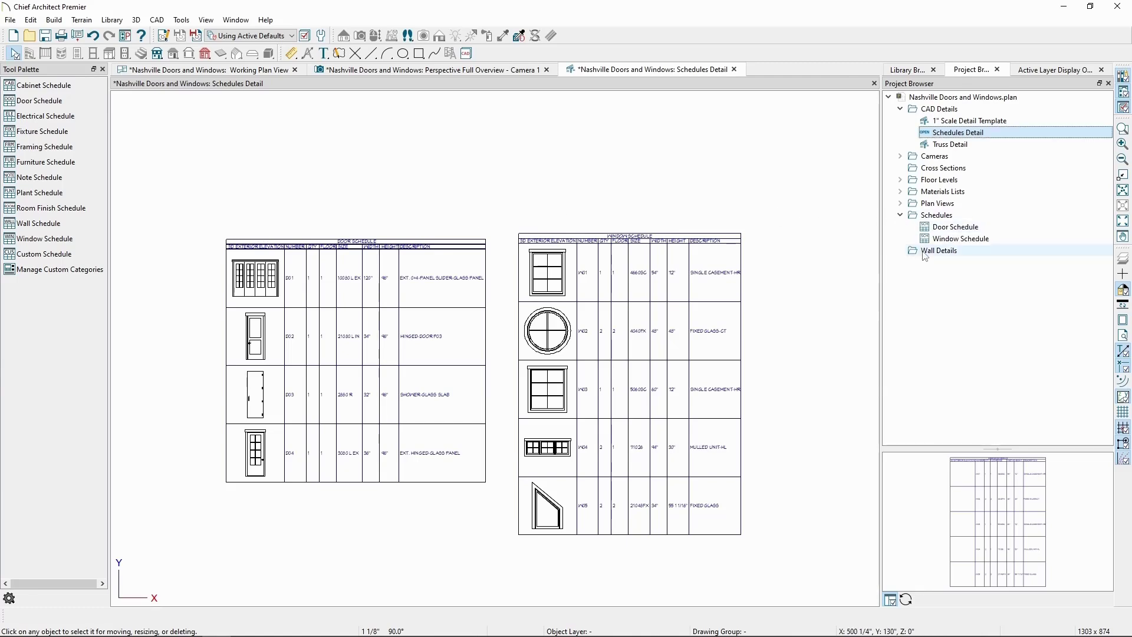
left_click(902, 216)
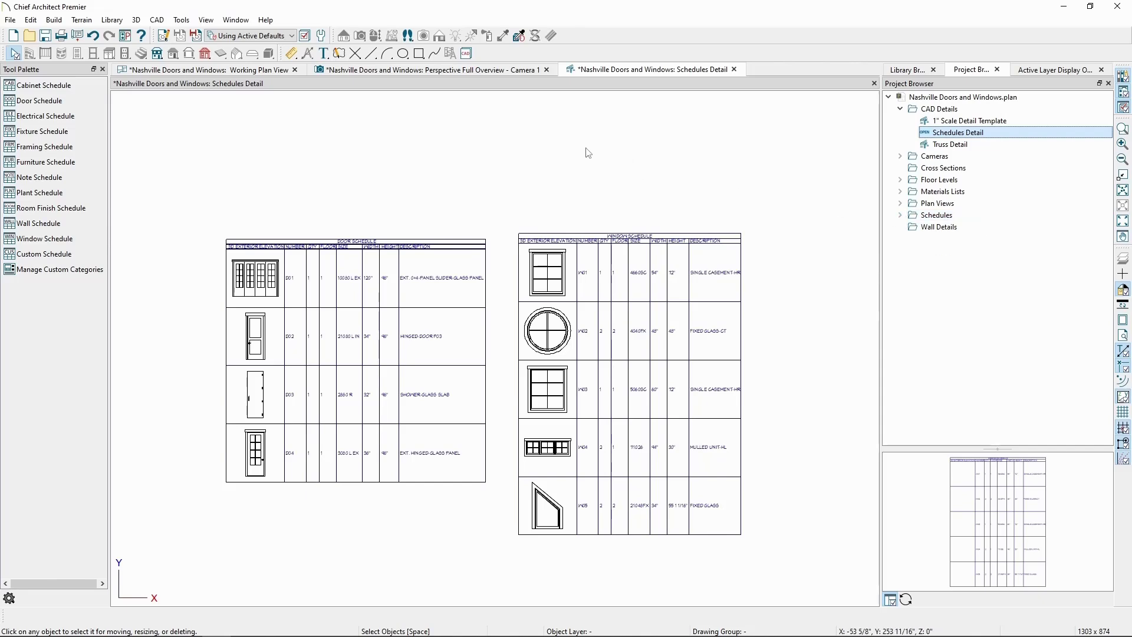
- From the working plan view, create a Cross Section/Elevation camera below the house looking toward its front wall
left_click(235, 70)
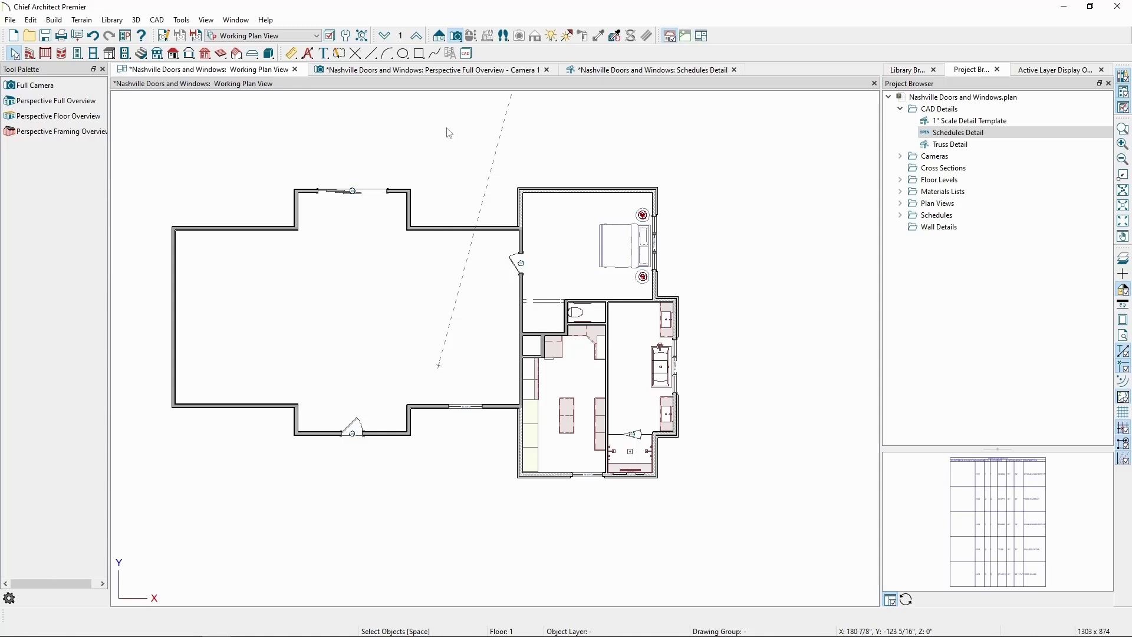
left_click(139, 22)
mouse_move(142, 36)
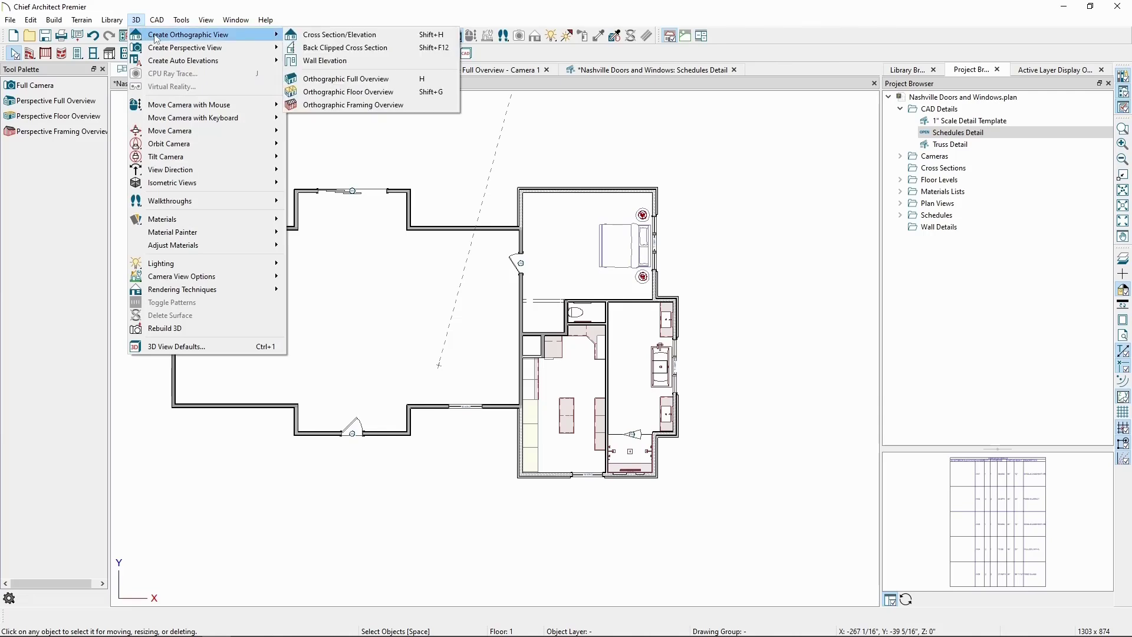
left_click(319, 40)
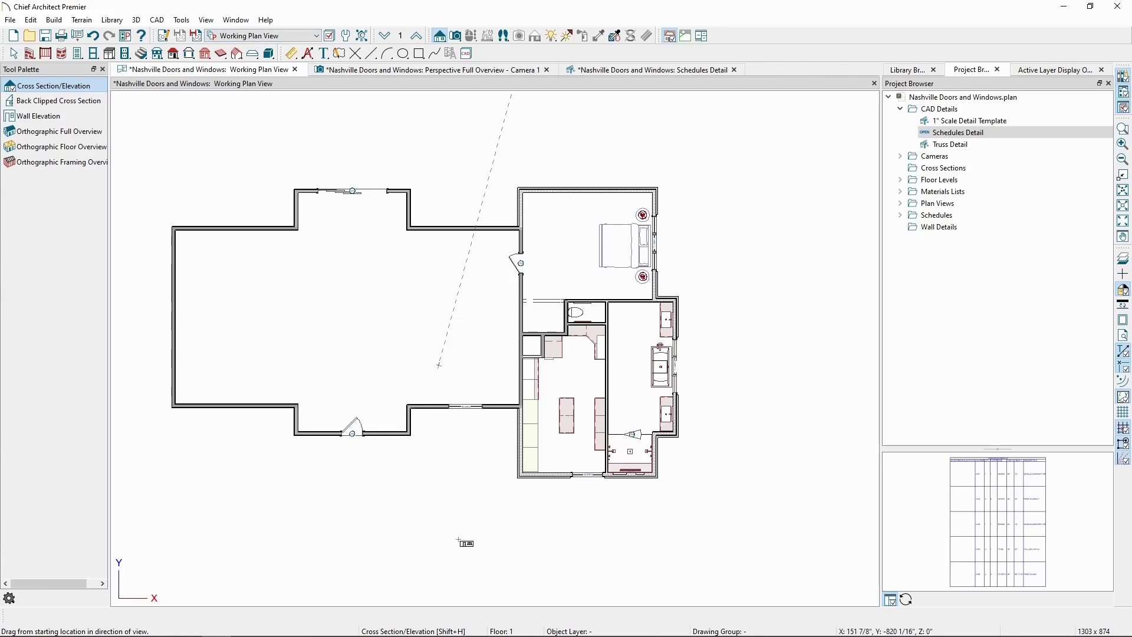
left_click_drag(461, 544, 461, 392)
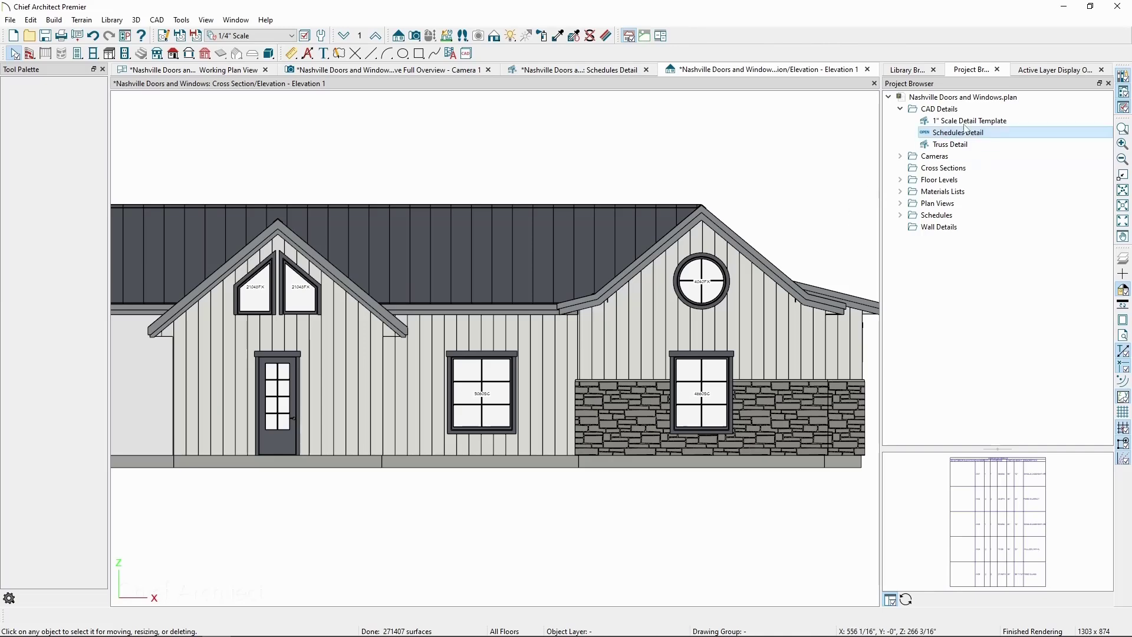
- Turn on the display of the Opening Indicators layer in the elevation's Section View layer set
left_click(1032, 70)
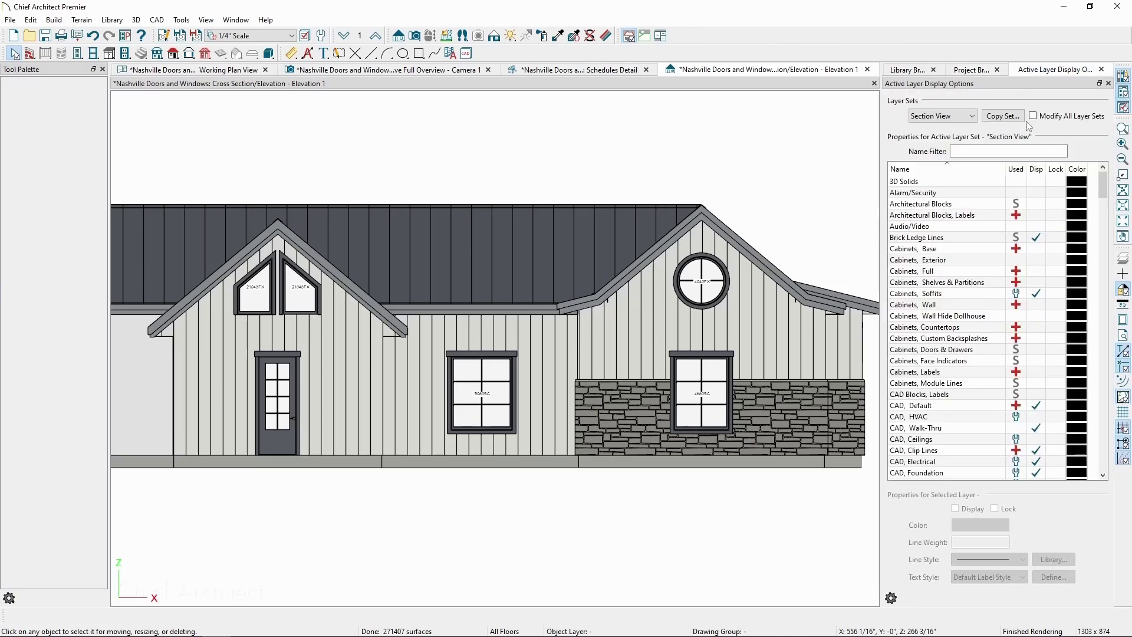
left_click_drag(1103, 195, 1088, 340)
scroll(1057, 413, "down", 8)
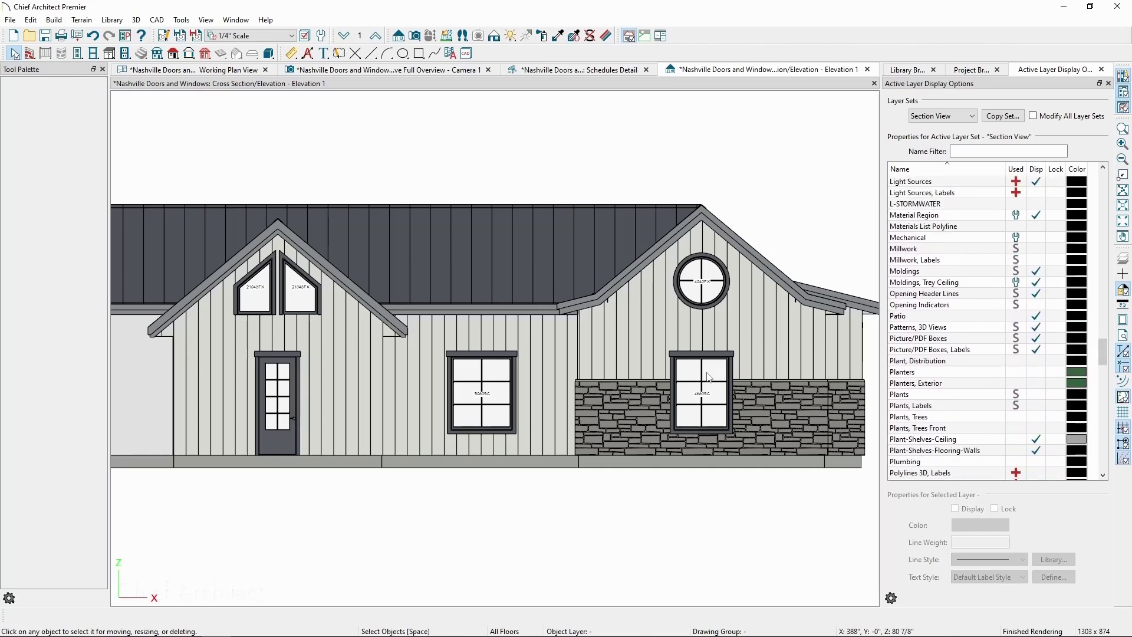
left_click(710, 378)
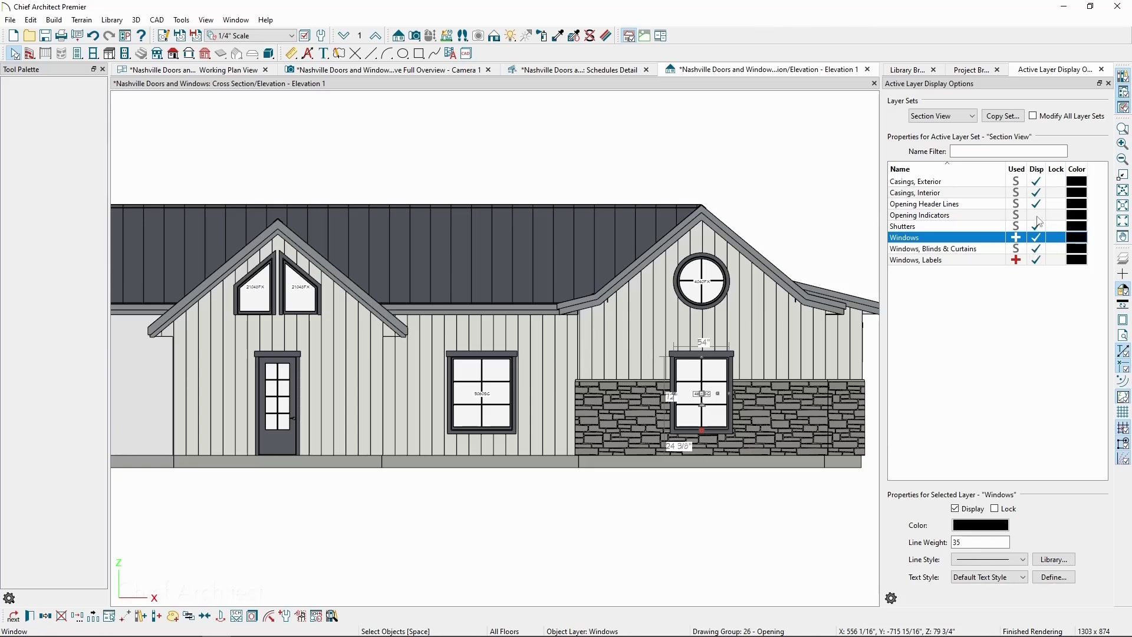
left_click(1037, 217)
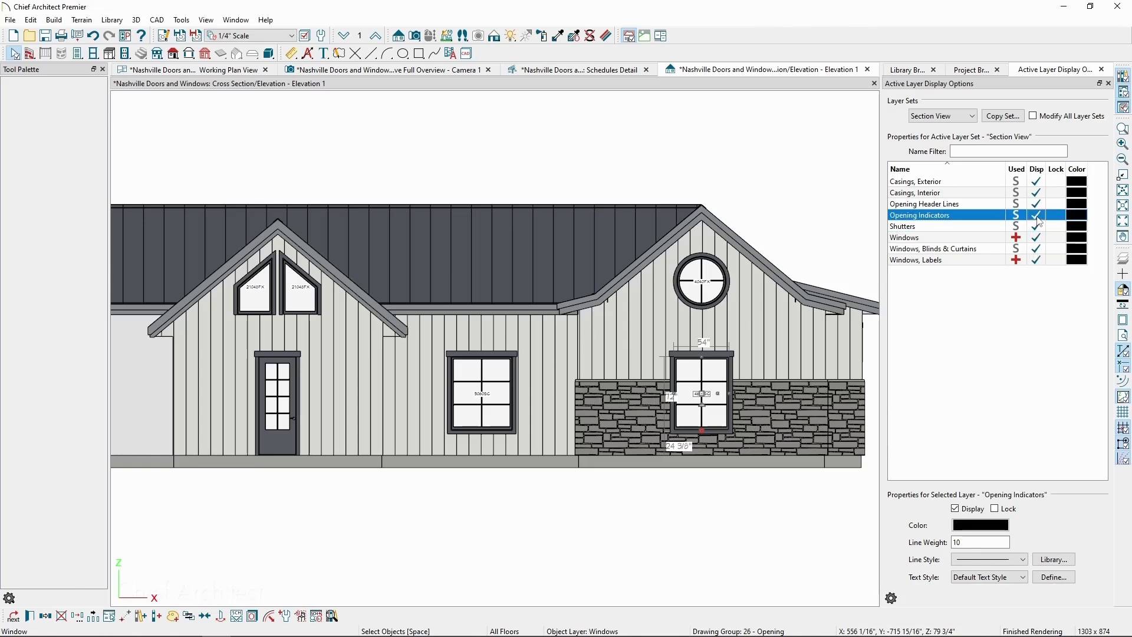
left_click(847, 210)
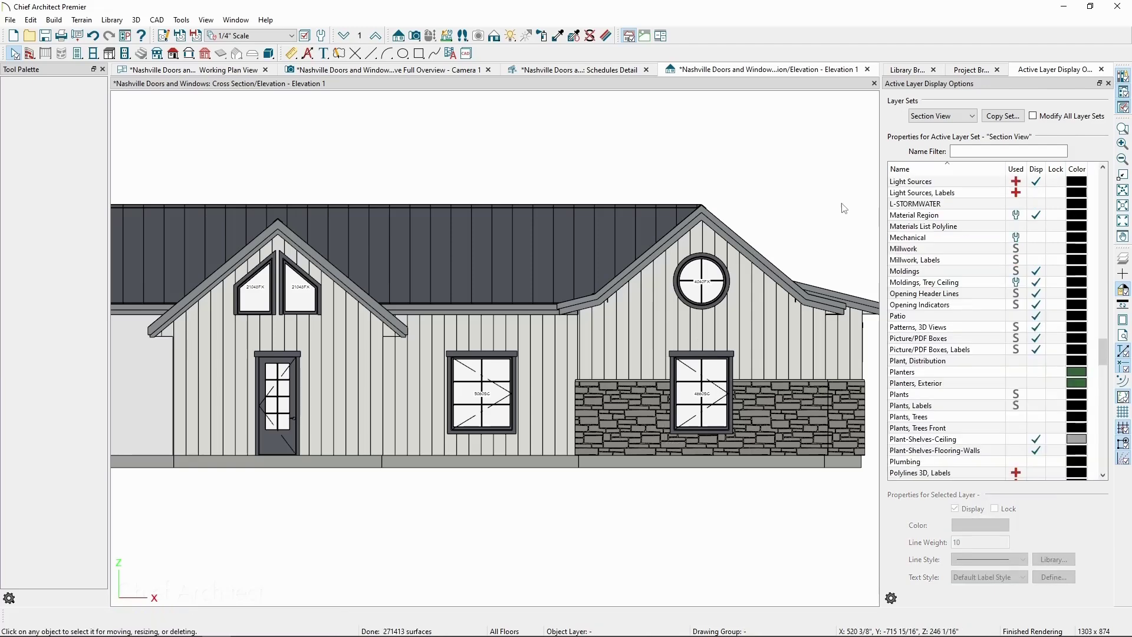
scroll(707, 346, "up", 3)
middle_click_drag(743, 335, 707, 346)
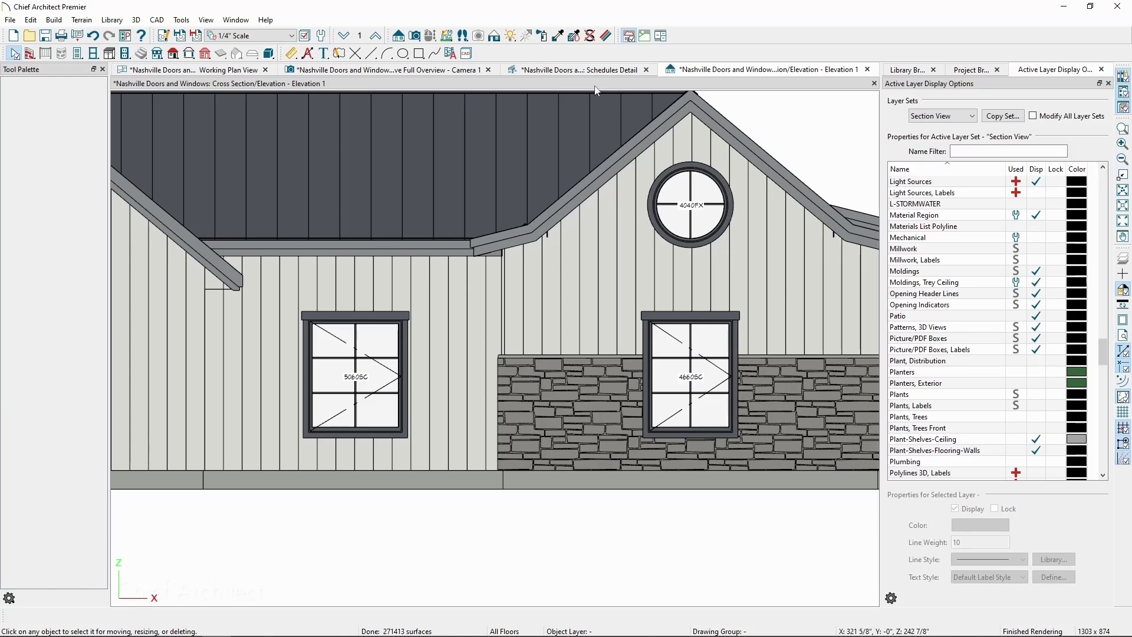
- In the Schedules Detail, set the window schedule's label option to Use Callout
left_click(585, 69)
left_click(581, 279)
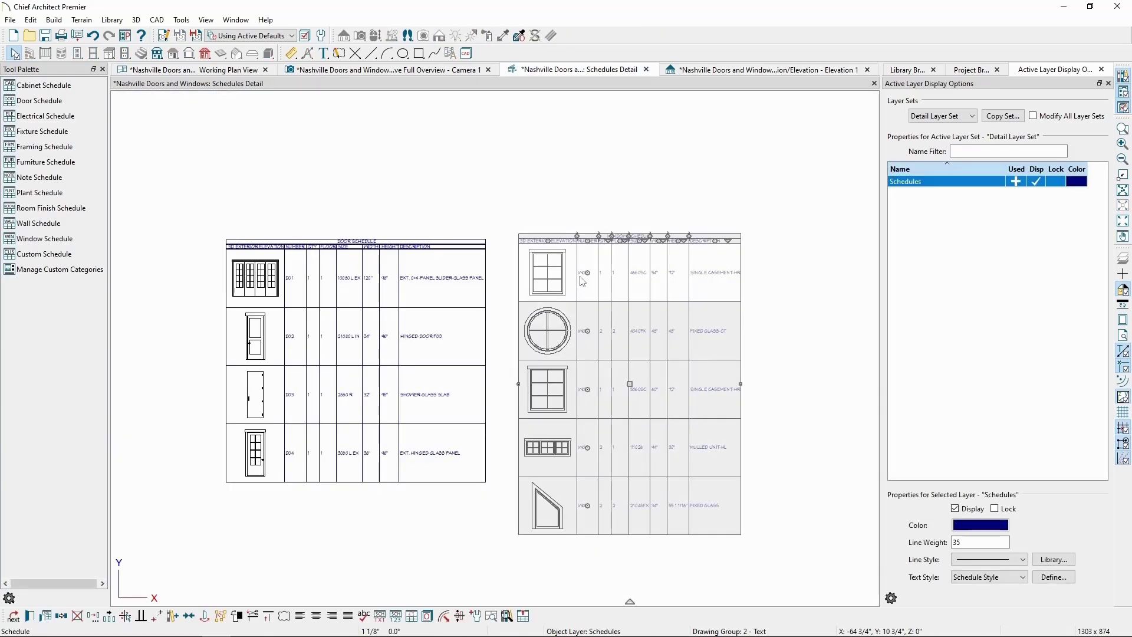
left_click(29, 617)
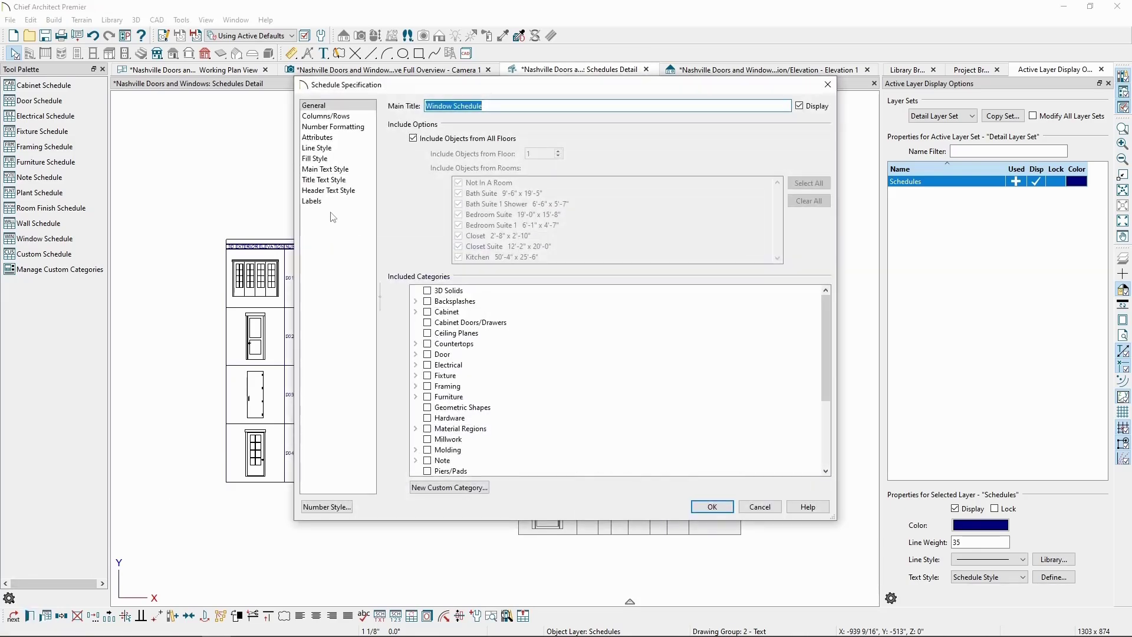
left_click(314, 201)
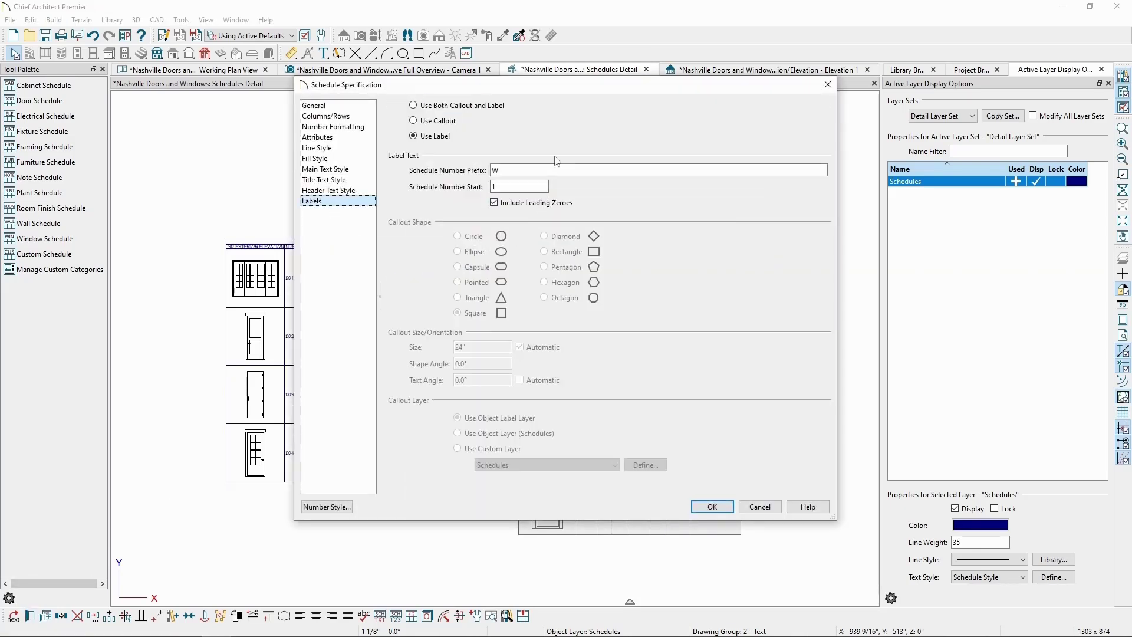
left_click(454, 122)
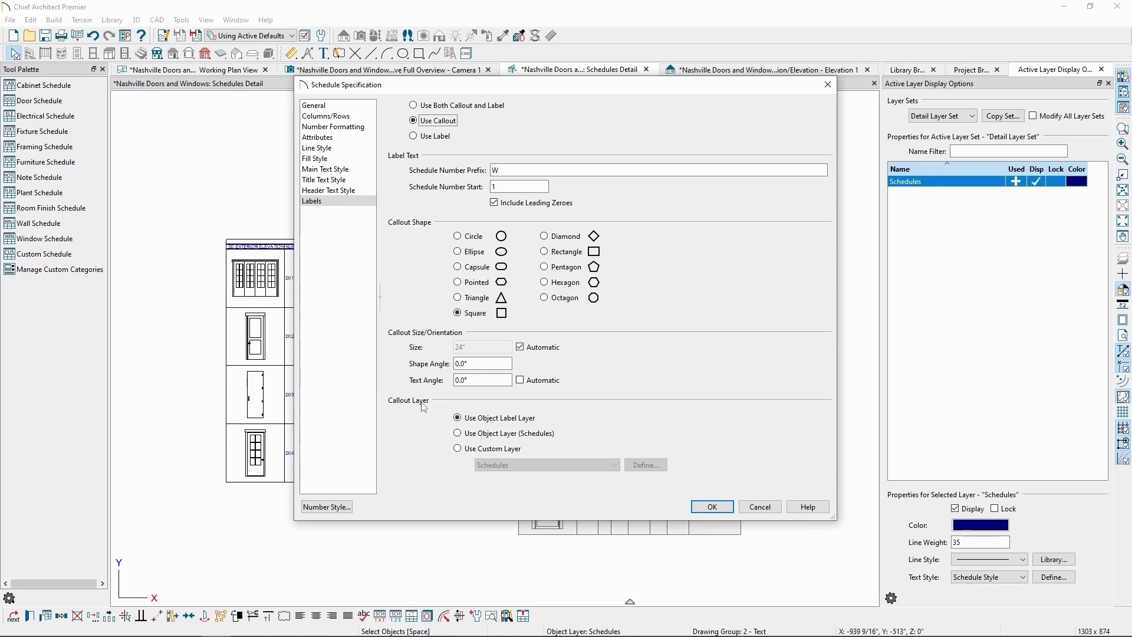
left_click(703, 512)
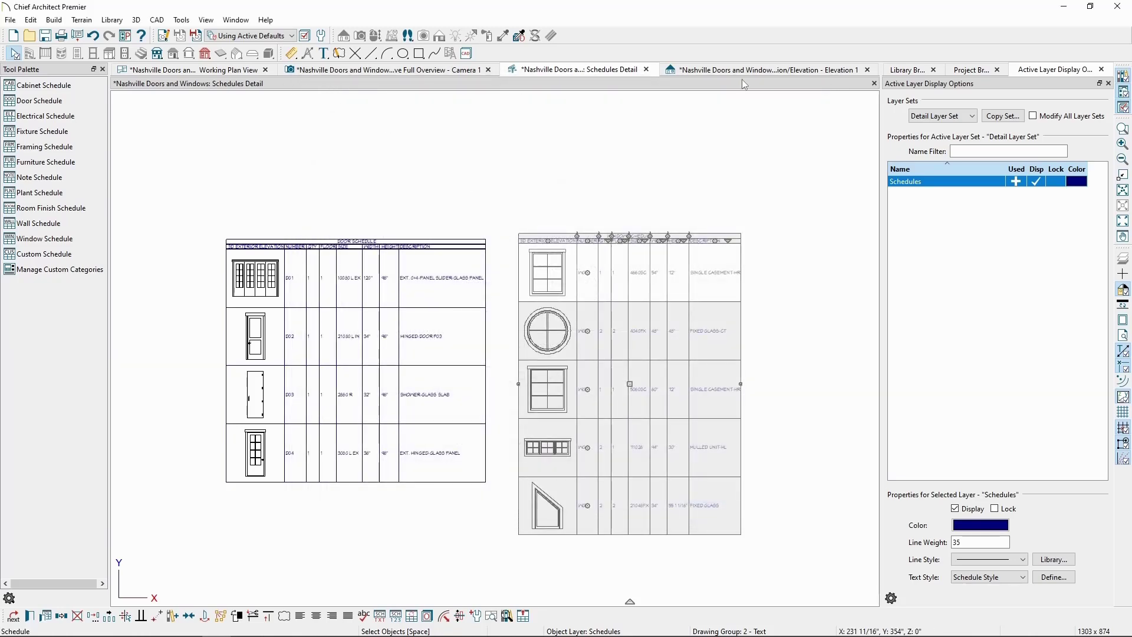
- In the elevation, move the W01 callout about 14" left of the center of the window below the round one
left_click(750, 70)
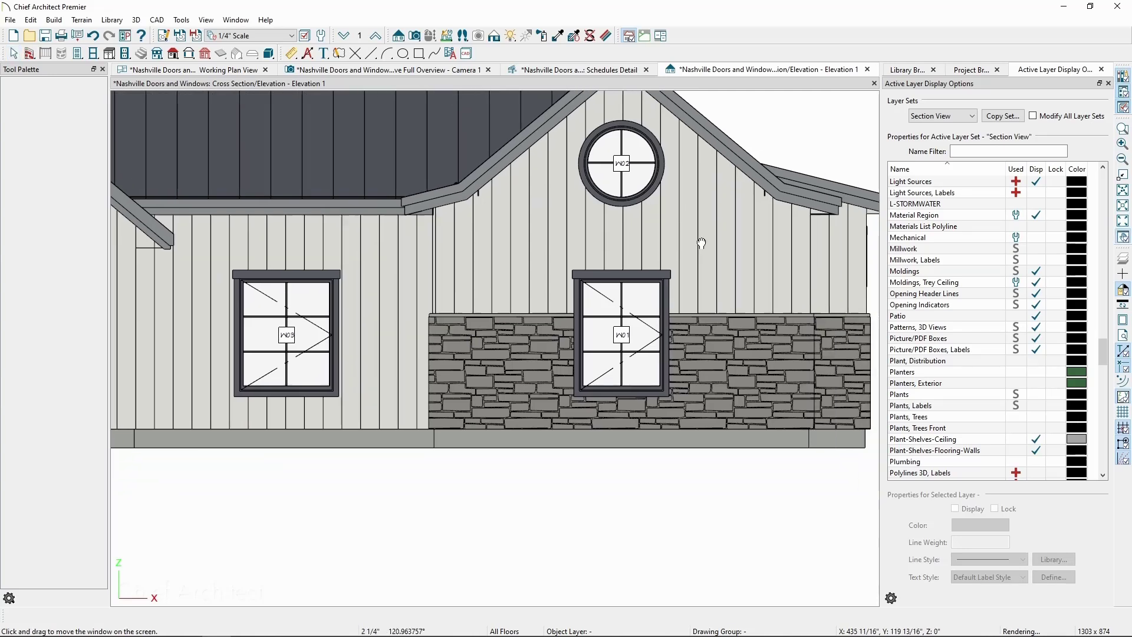
scroll(701, 249, "up", 2)
left_click(617, 359)
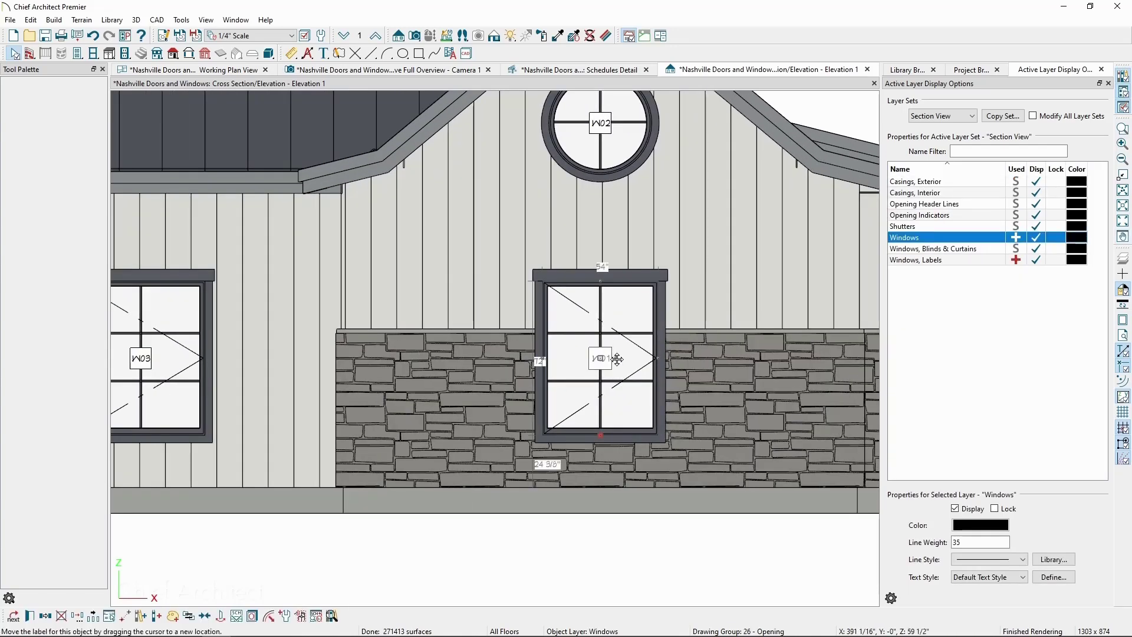
left_click_drag(617, 360, 570, 361)
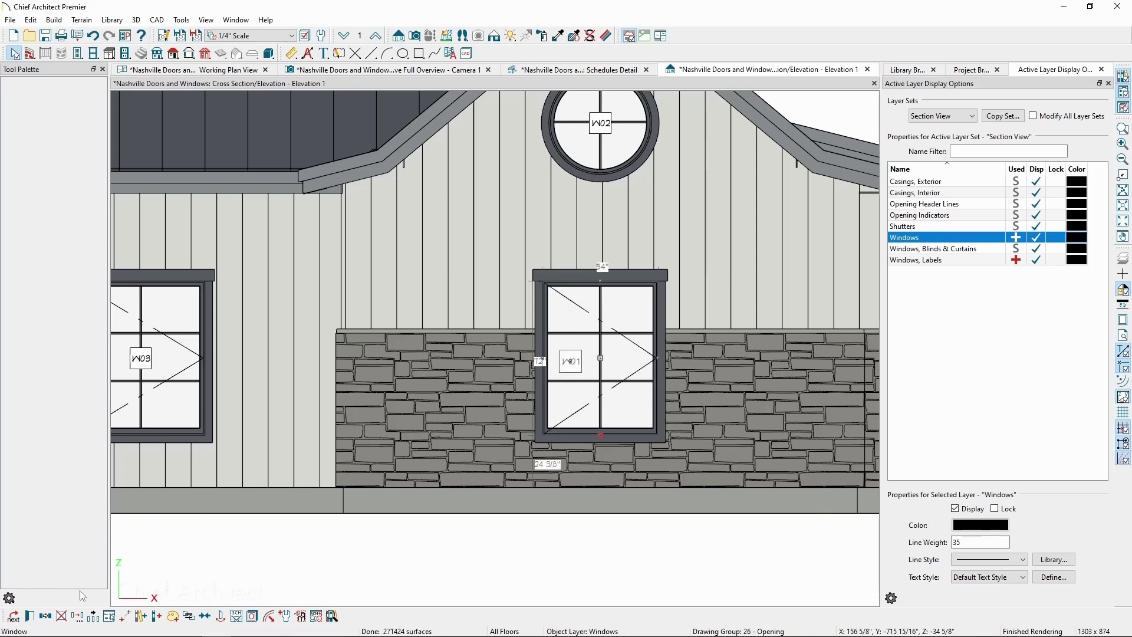
- Set the W01 window label's camera view X Offset to 20"
left_click(30, 618)
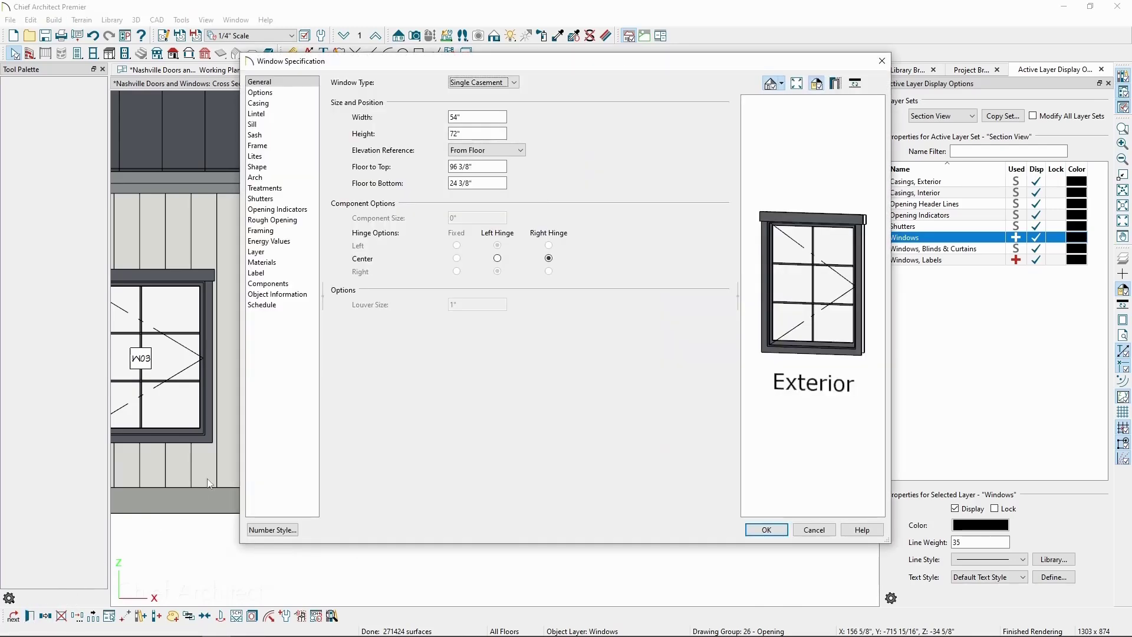
left_click(278, 274)
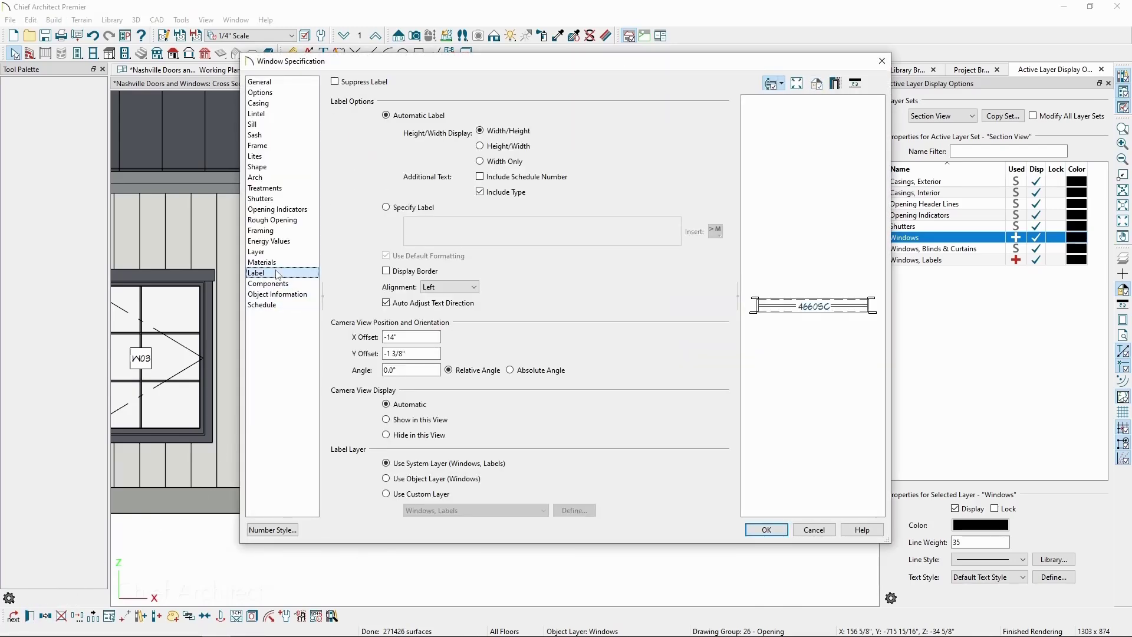
left_click(407, 337)
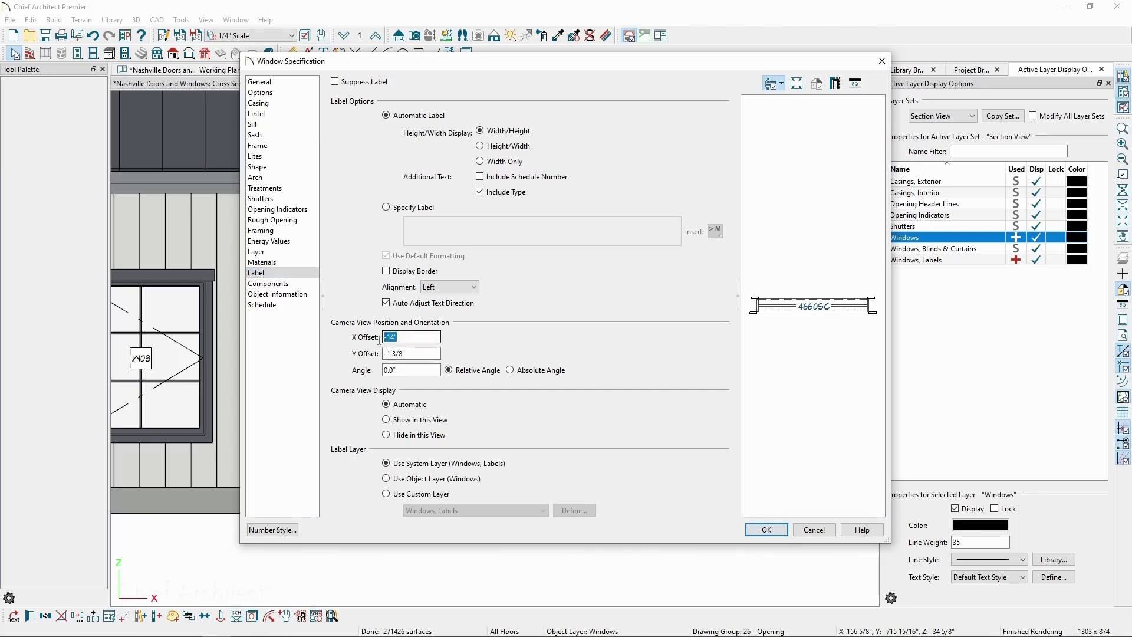
type("20")
key("Tab")
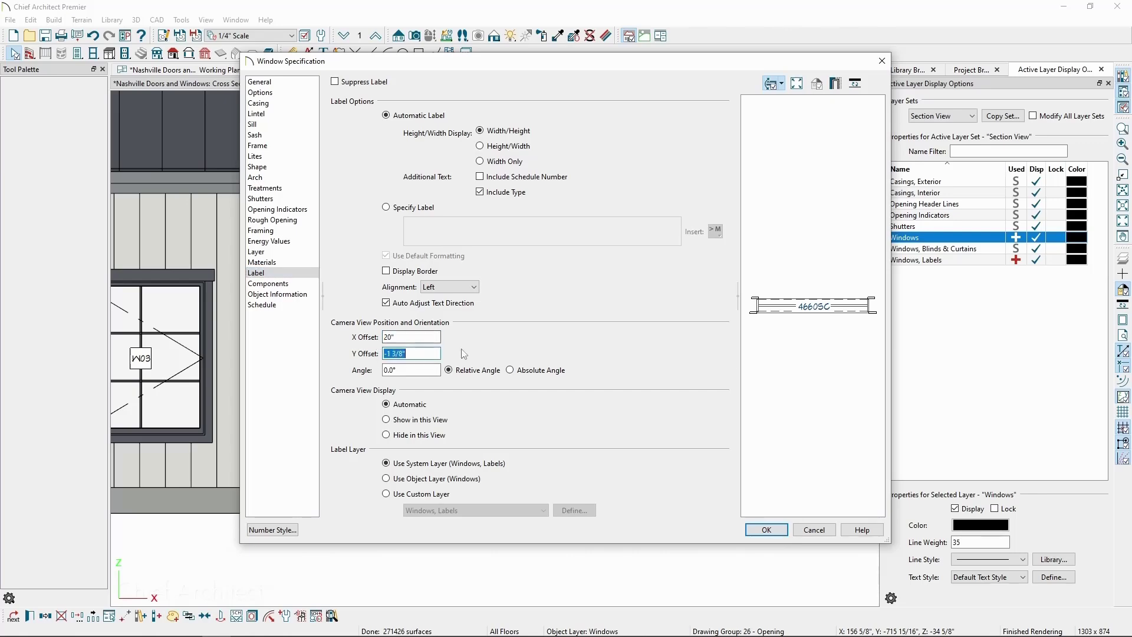
left_click(757, 530)
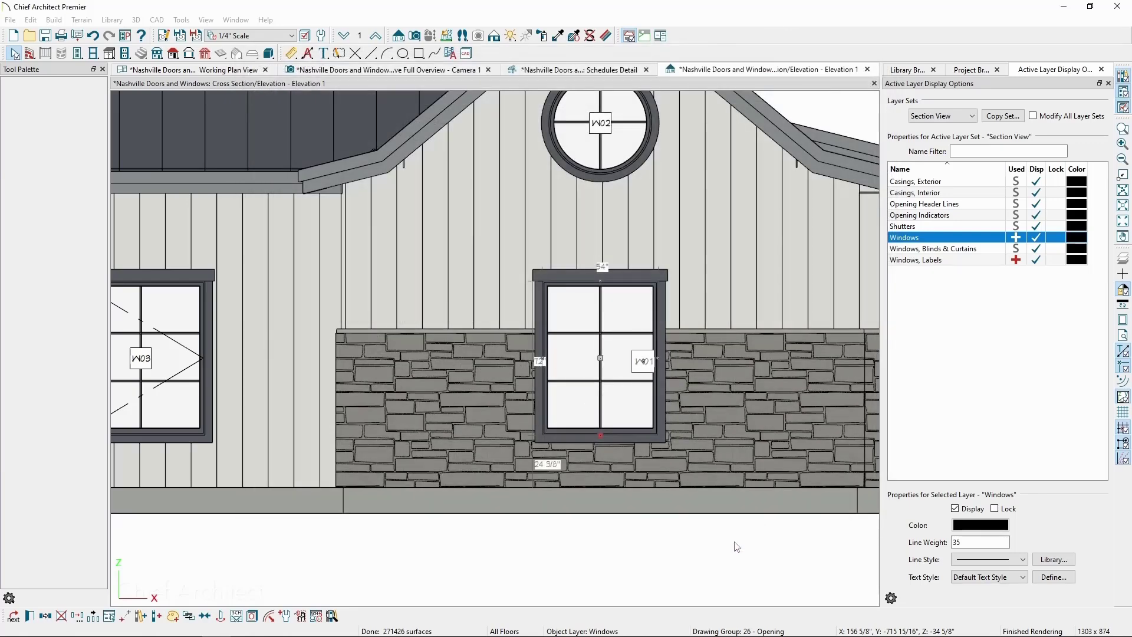